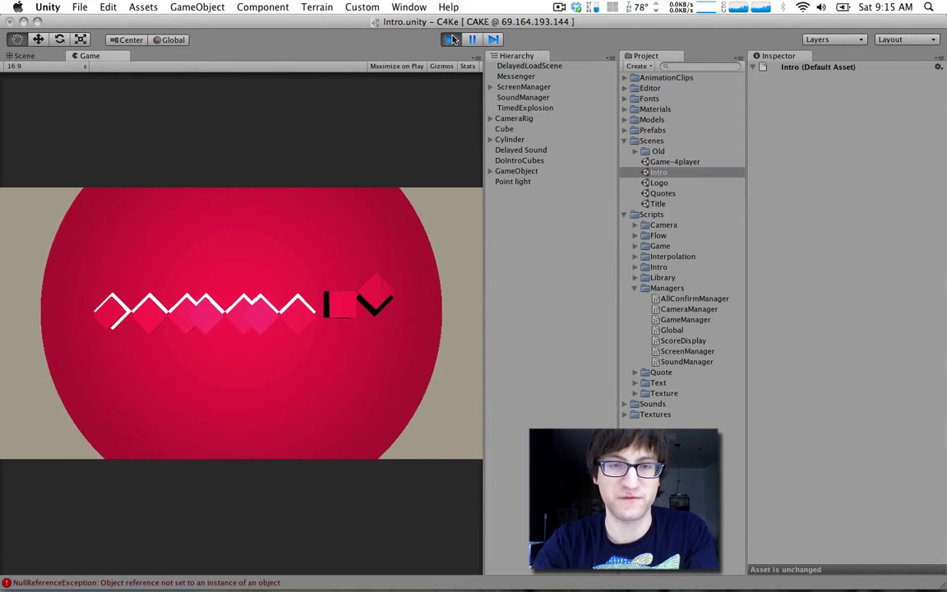
Step: Stop the running game and examine the Intro scene's DoIntroCubes object, Cylinder hierarchy and cubes from several angles
click(451, 39)
click(510, 139)
click(518, 161)
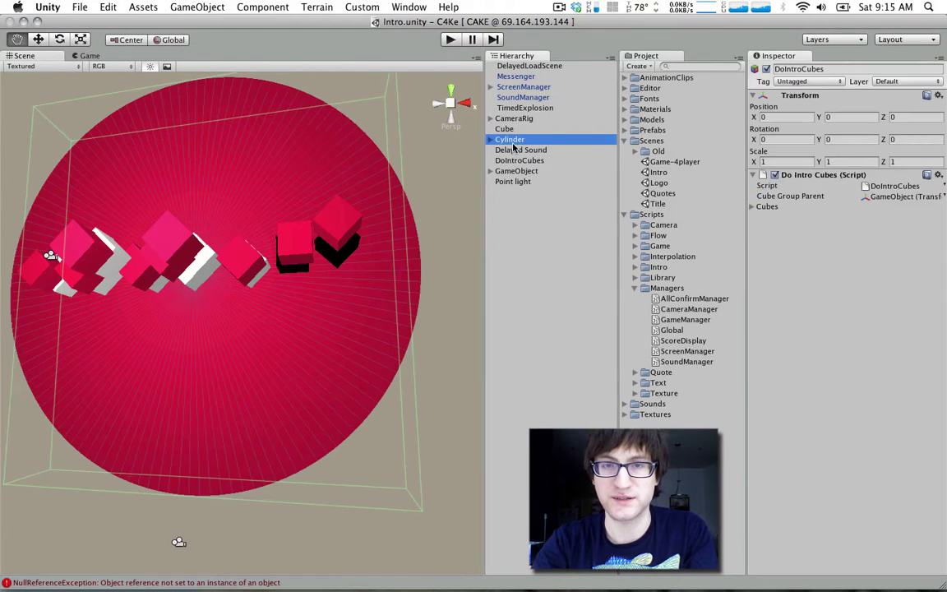
click(498, 140)
alt+drag(137, 268, 230, 68)
alt+drag(243, 236, 198, 246)
alt+drag(260, 275, 419, 353)
scroll(287, 291, down, 3)
scroll(293, 328, down, 5)
scroll(292, 329, up, 5)
Step: Select the CameraRig object and open the Animation window for it
click(516, 119)
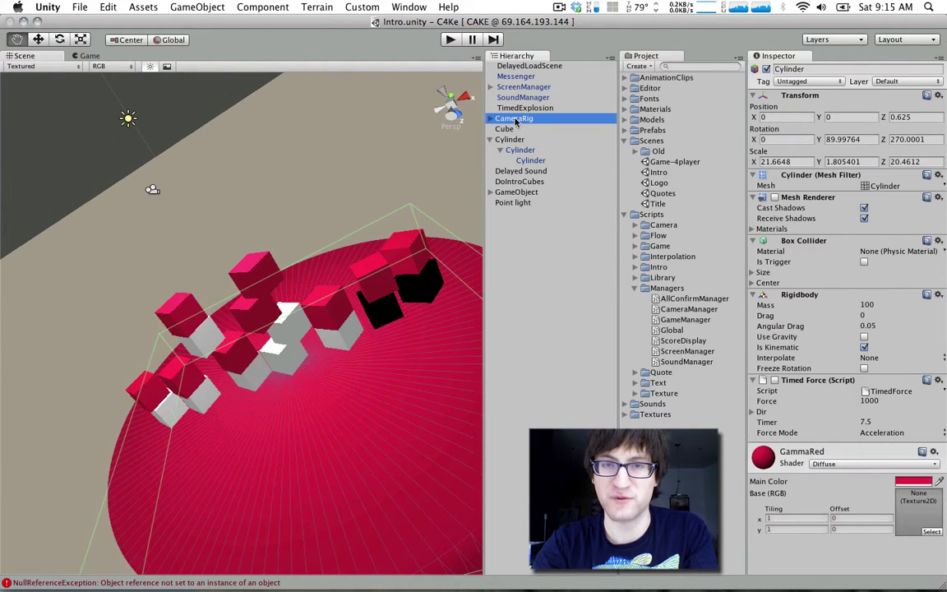
click(408, 7)
click(409, 6)
click(907, 40)
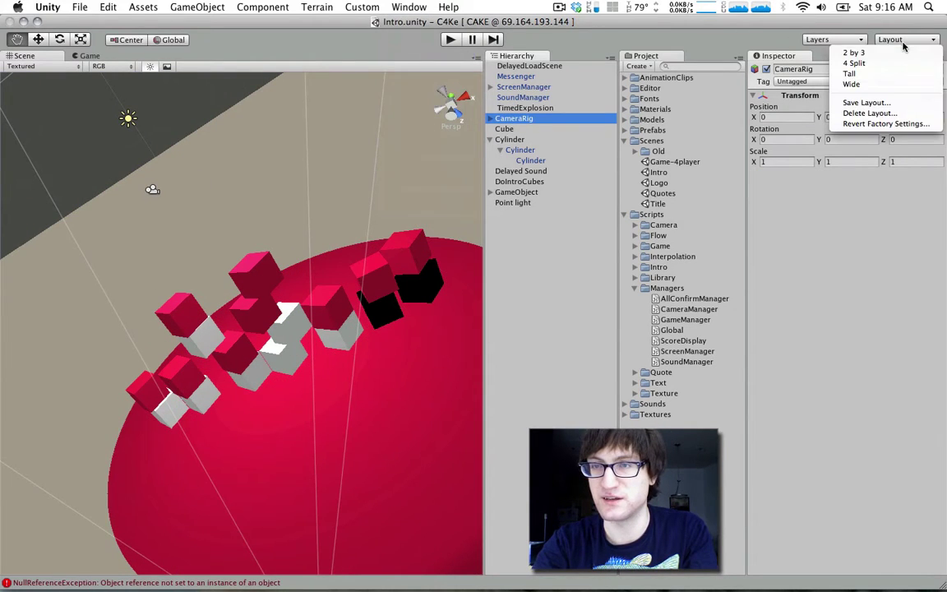
click(408, 7)
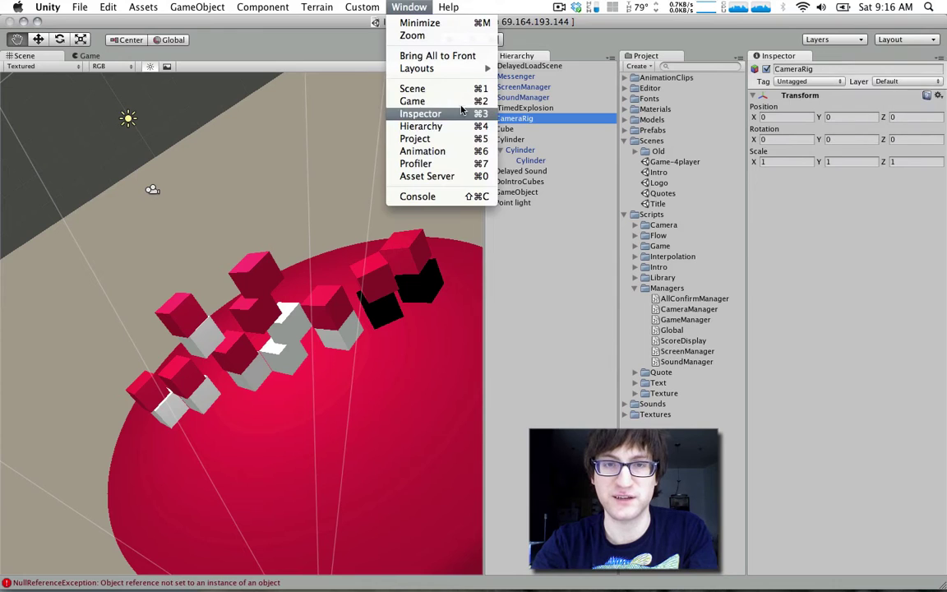
click(423, 151)
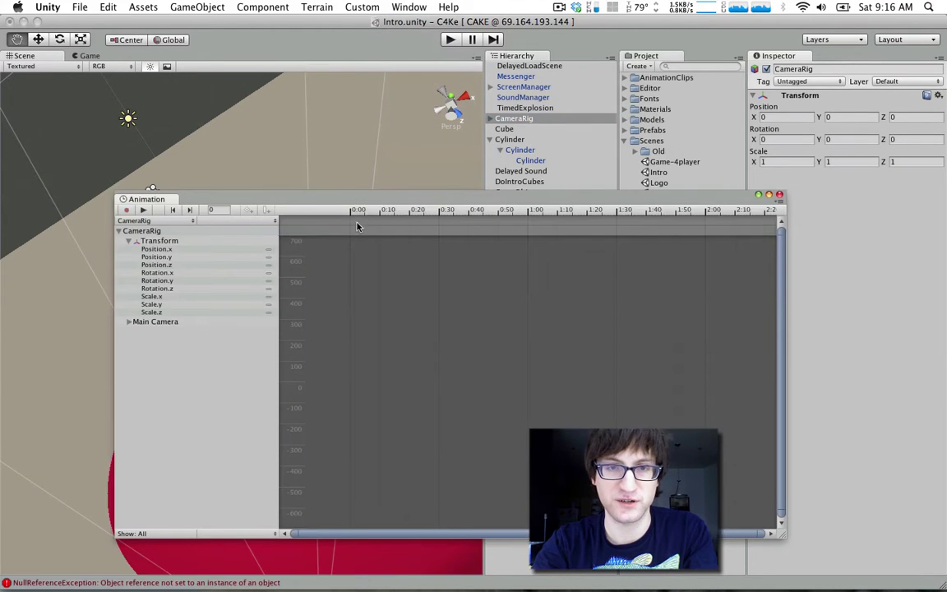
Step: Make the Animation window wider and shorter, and dock it beneath the Scene, Hierarchy and Project views
drag(279, 201, 247, 171)
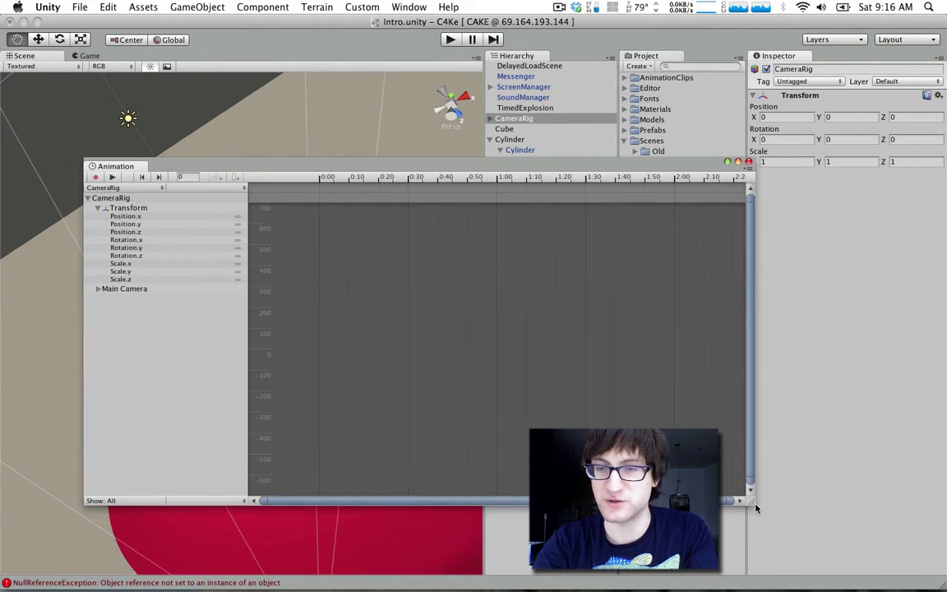
drag(749, 501, 904, 356)
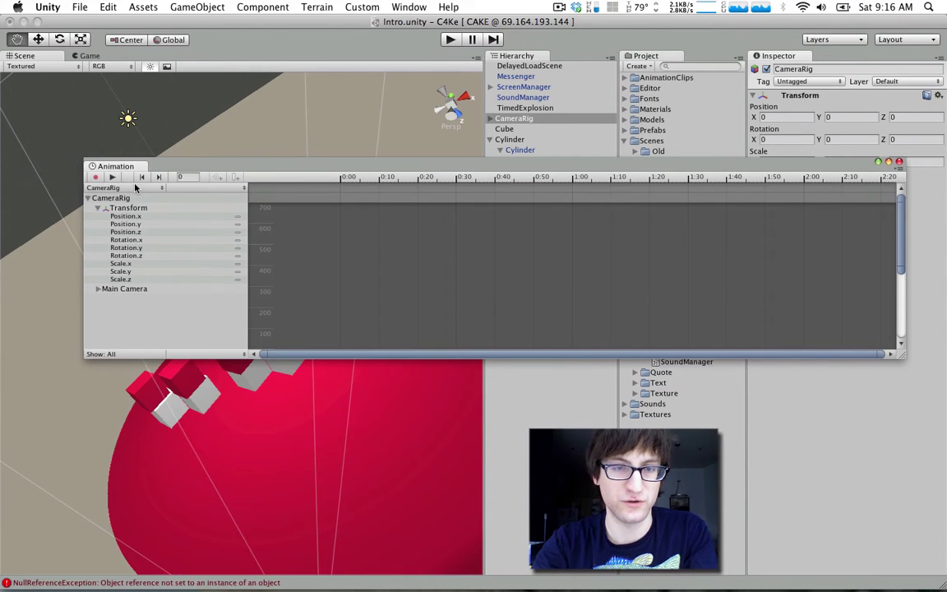
drag(115, 166, 463, 499)
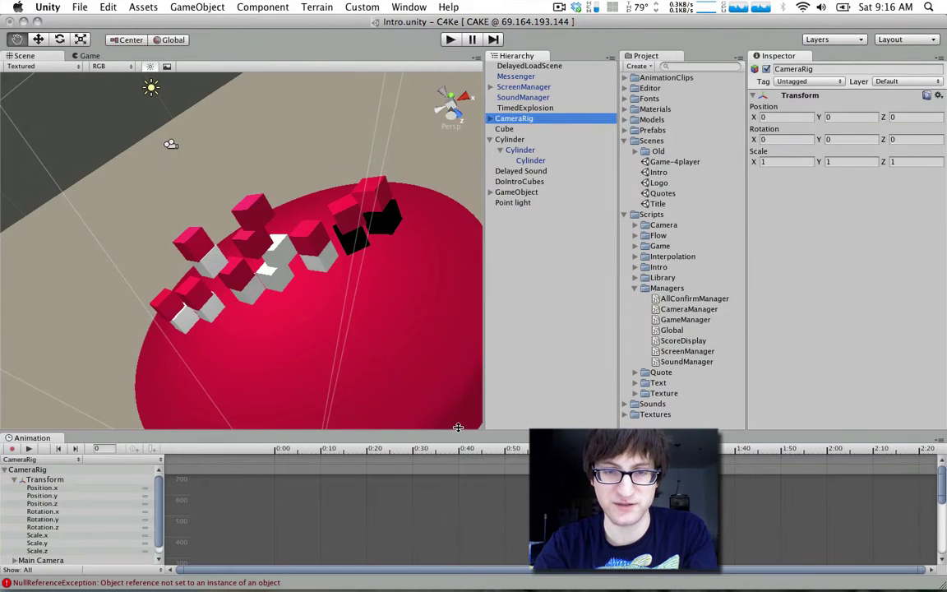
alt+drag(376, 330, 178, 249)
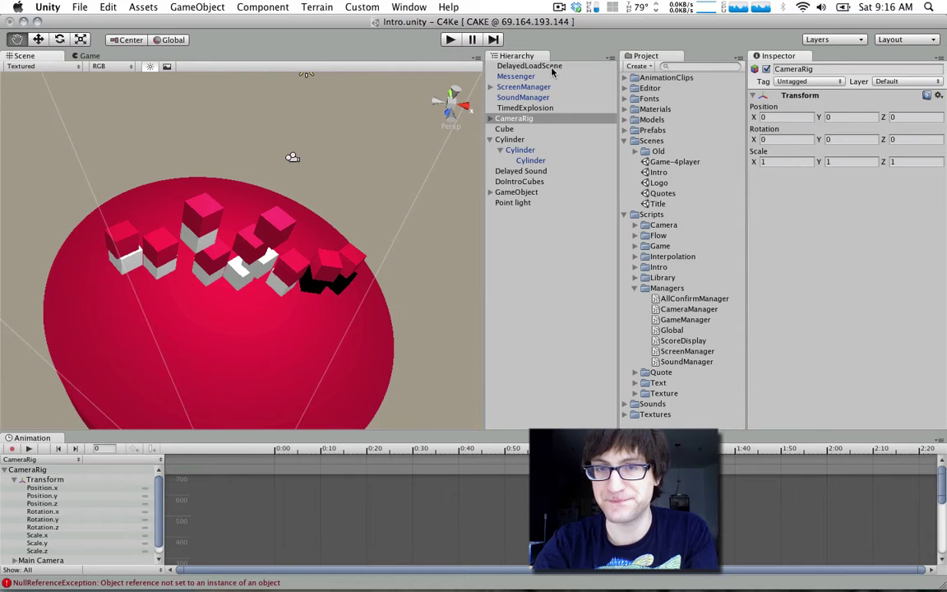
Step: Select the Main Camera inside CameraRig, fit its whole animation in the timeline and scrub through it
click(490, 119)
click(514, 129)
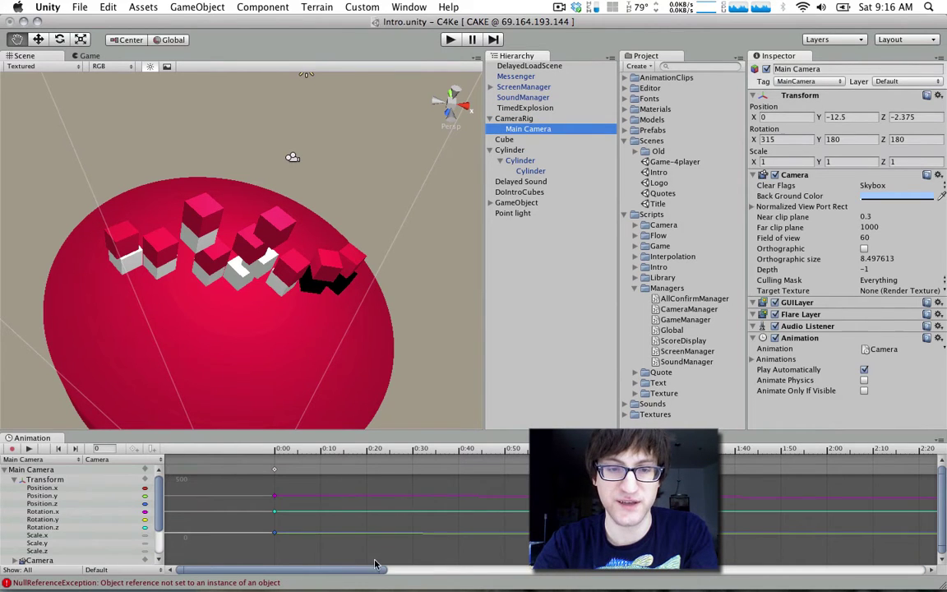
drag(383, 572, 944, 570)
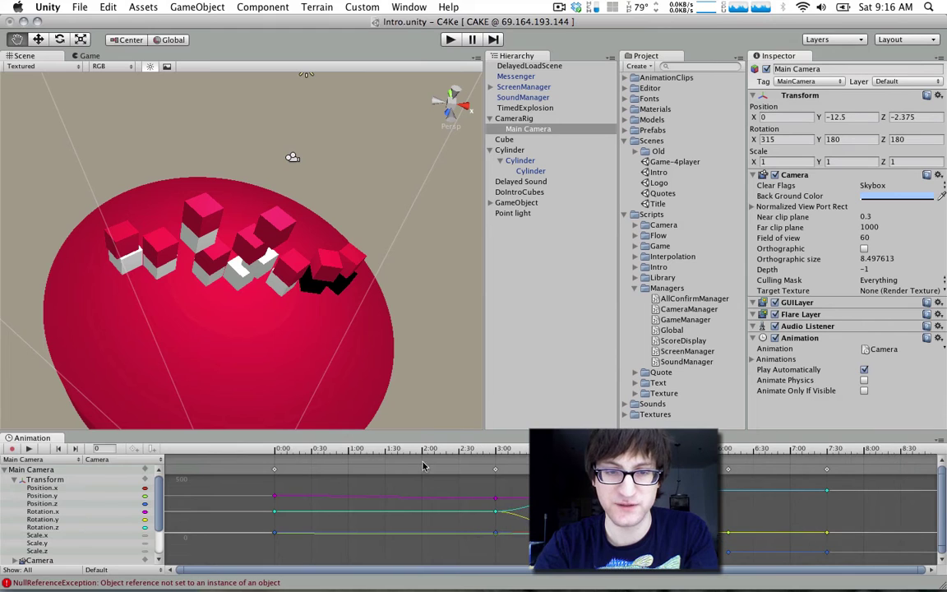
drag(281, 448, 629, 450)
Step: Dock the Game view beneath the Scene view and scrub the Main Camera animation back and forth to preview the camera move
drag(88, 55, 207, 231)
click(319, 449)
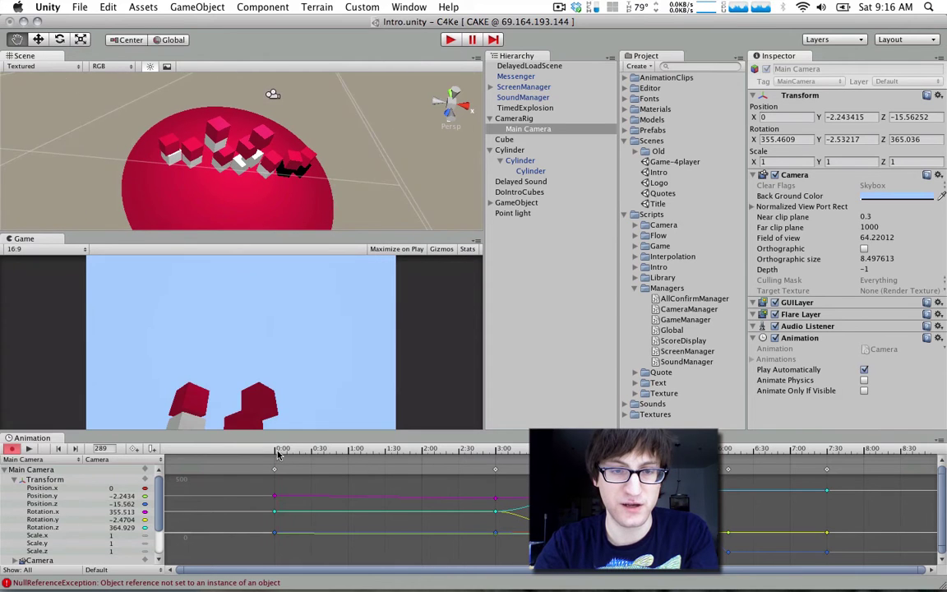
drag(321, 451, 232, 470)
drag(383, 465, 322, 461)
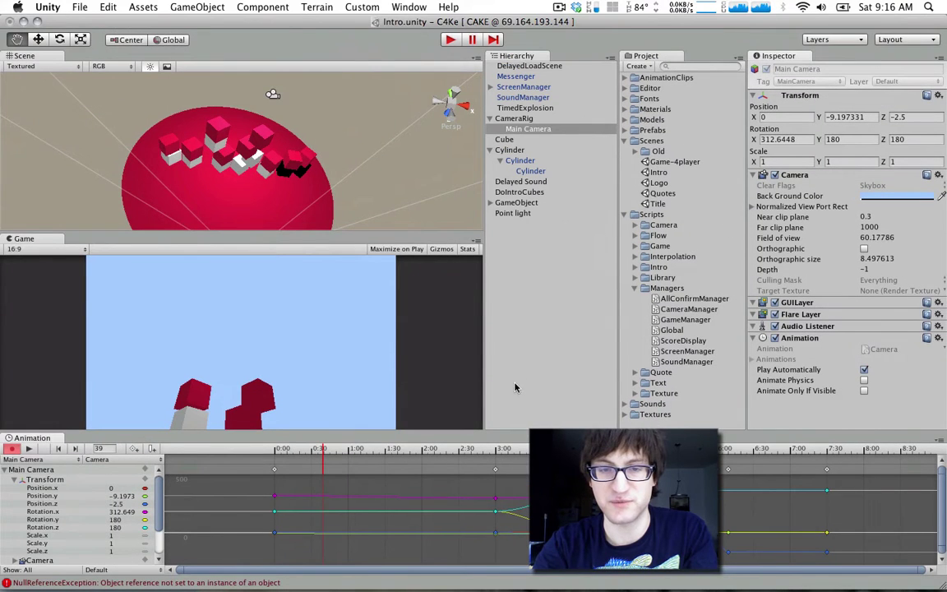
Step: Examine the IntroCameraMove clip in the AnimationClips folder and test-play the Intro scene with the Scene and Game views stacked
click(634, 77)
click(693, 98)
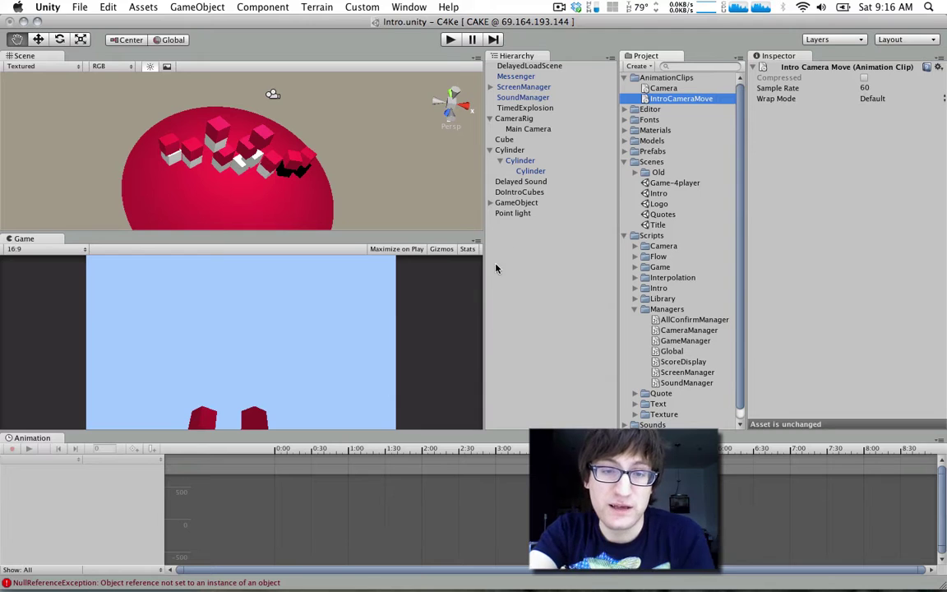
drag(331, 228, 333, 224)
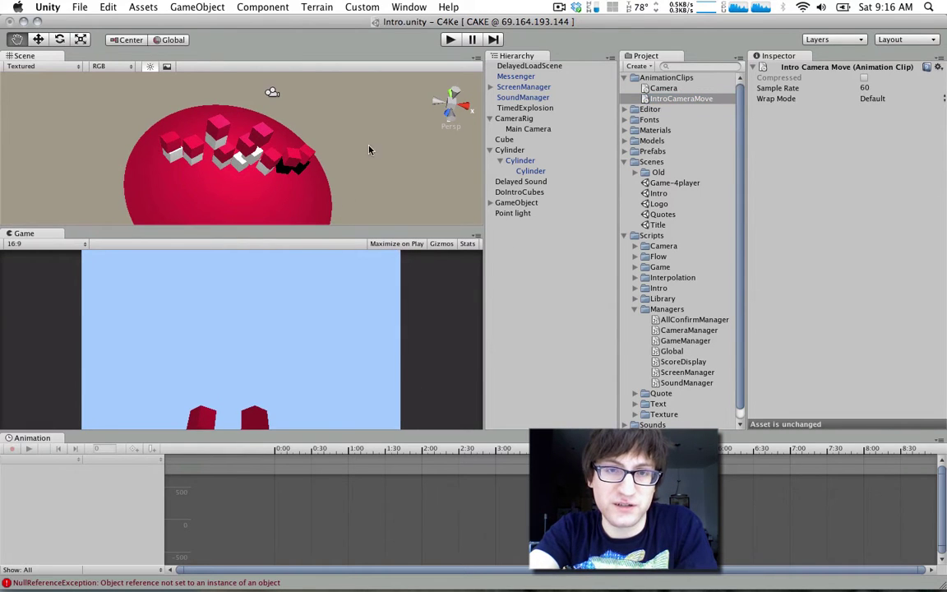
click(452, 40)
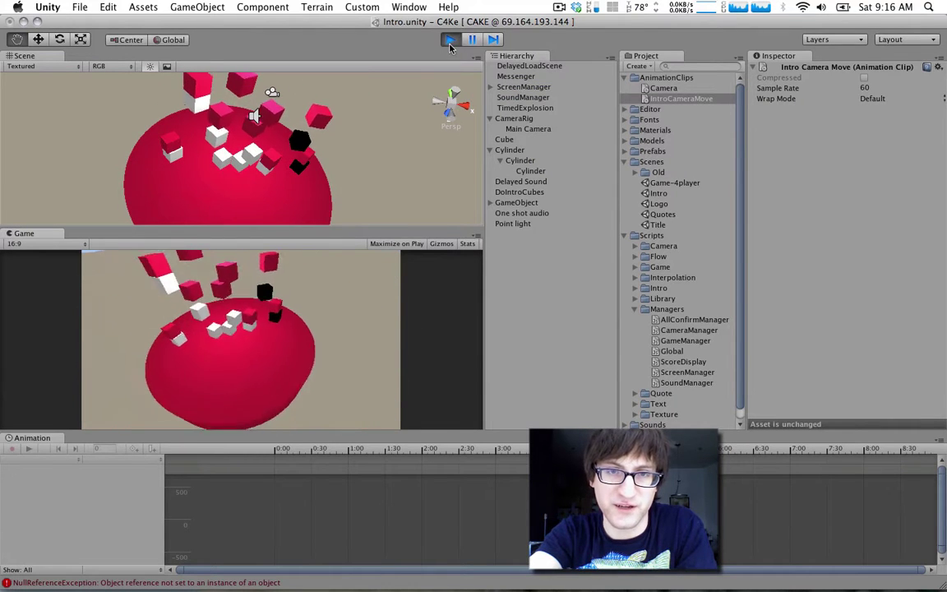
click(452, 39)
Step: Select a white cube of the GameObject group directly in the Scene view
alt+drag(355, 131, 273, 112)
scroll(240, 161, up, 5)
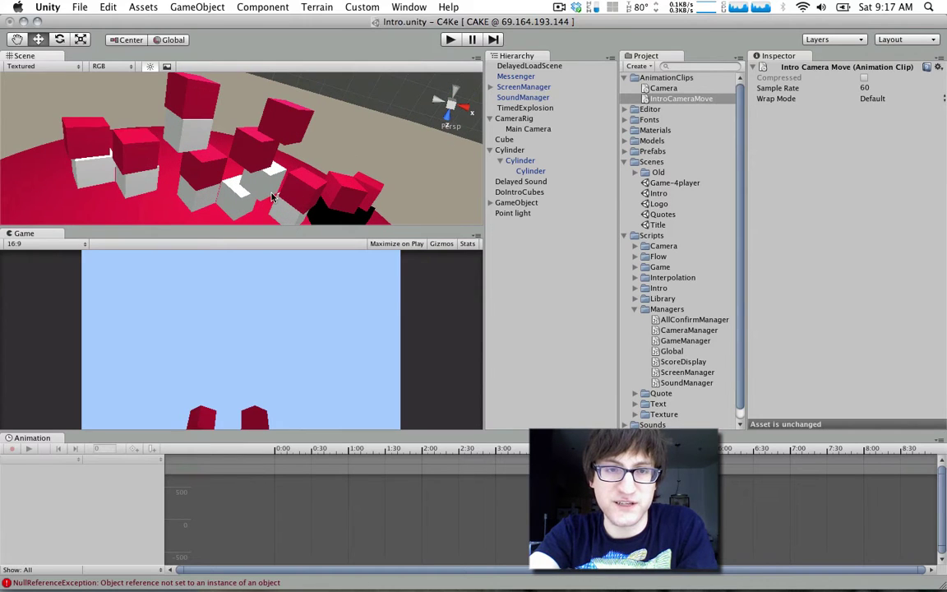
click(272, 197)
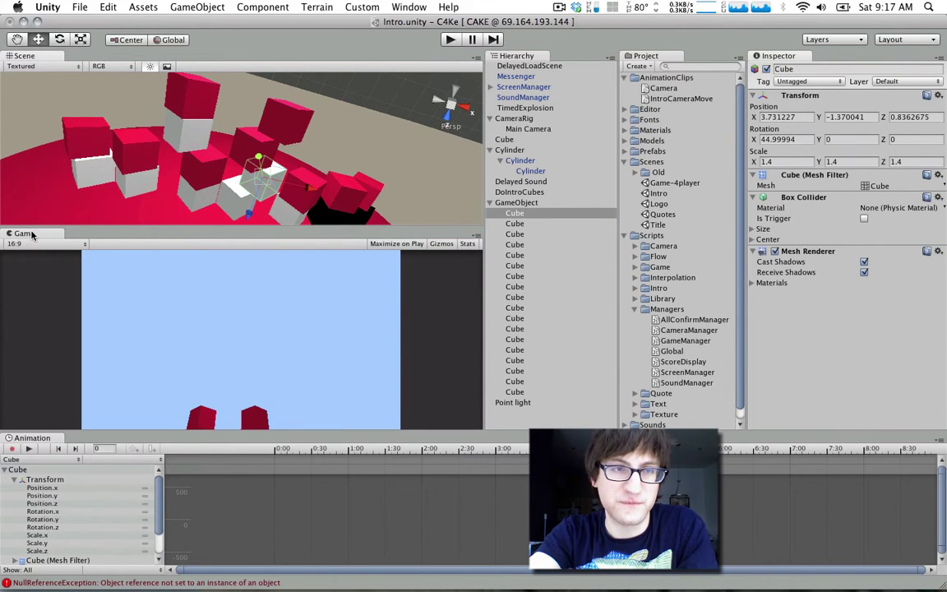
Step: Dock the Game view back as a tab beside the Scene view and frame the whole red cylinder from farther away
drag(33, 236, 96, 55)
click(38, 55)
alt+drag(221, 226, 259, 283)
scroll(66, 282, down, 5)
scroll(271, 173, down, 10)
alt+drag(270, 174, 270, 105)
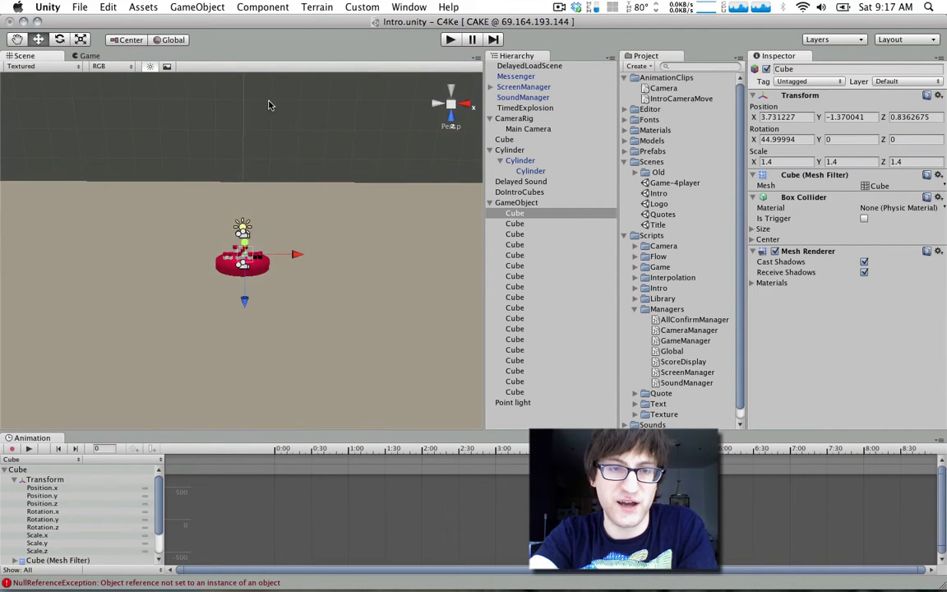
scroll(270, 105, up, 8)
alt+drag(304, 293, 393, 63)
key(q)
scroll(301, 254, up, 2)
Step: Play and stop the Intro scene twice, selecting the first Cube under GameObject after each run
click(449, 40)
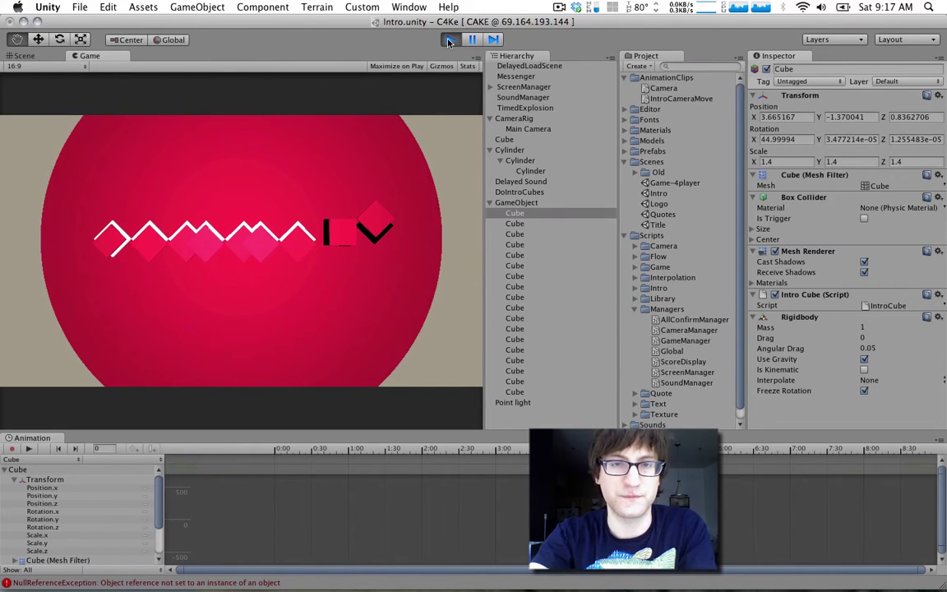
click(450, 41)
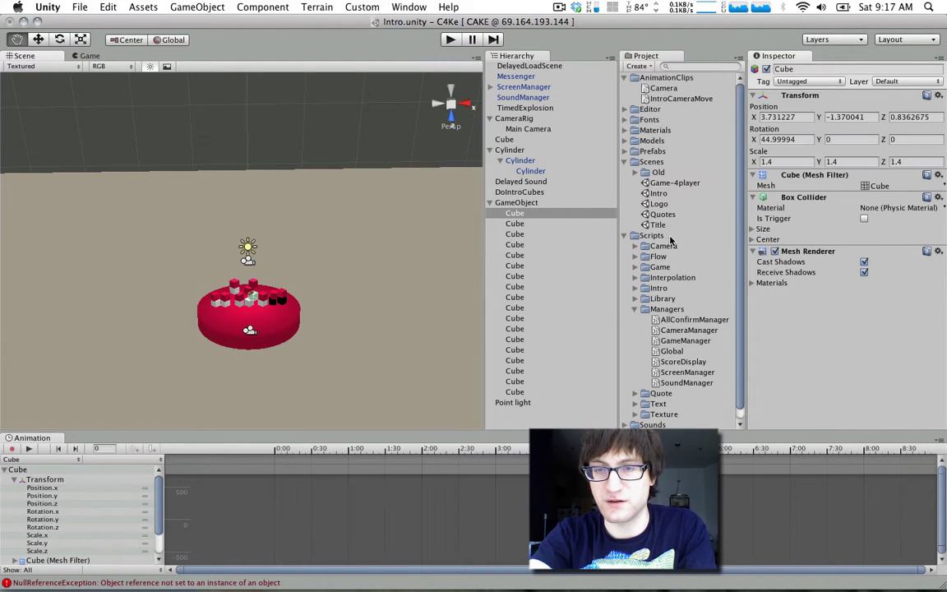
scroll(670, 238, down, 1)
click(541, 204)
click(532, 213)
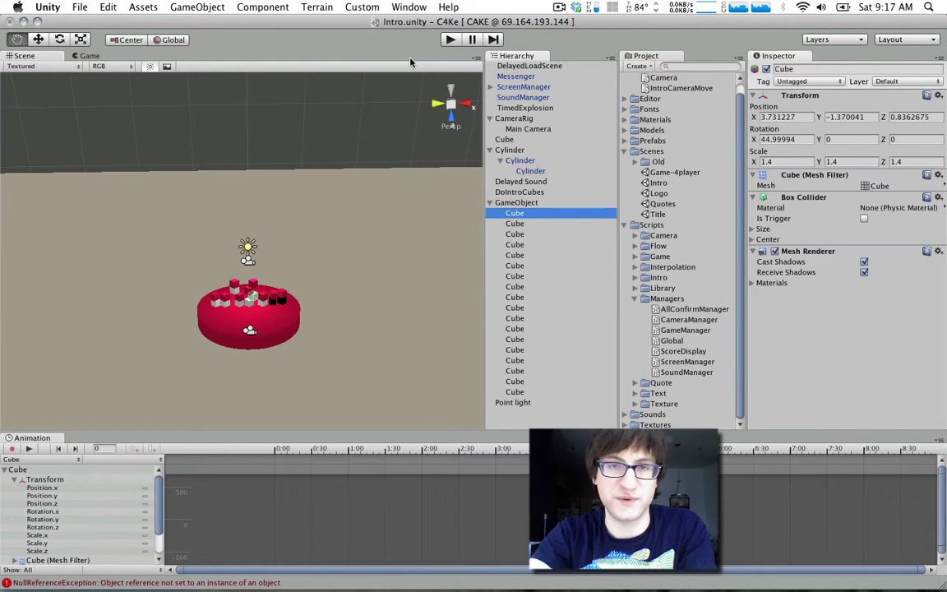
click(451, 40)
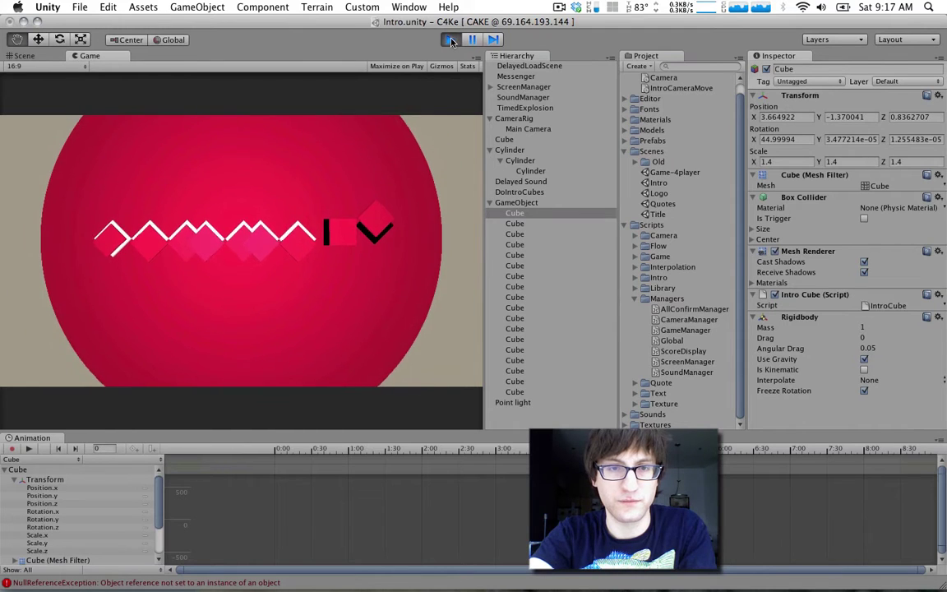
click(450, 40)
click(518, 223)
click(521, 215)
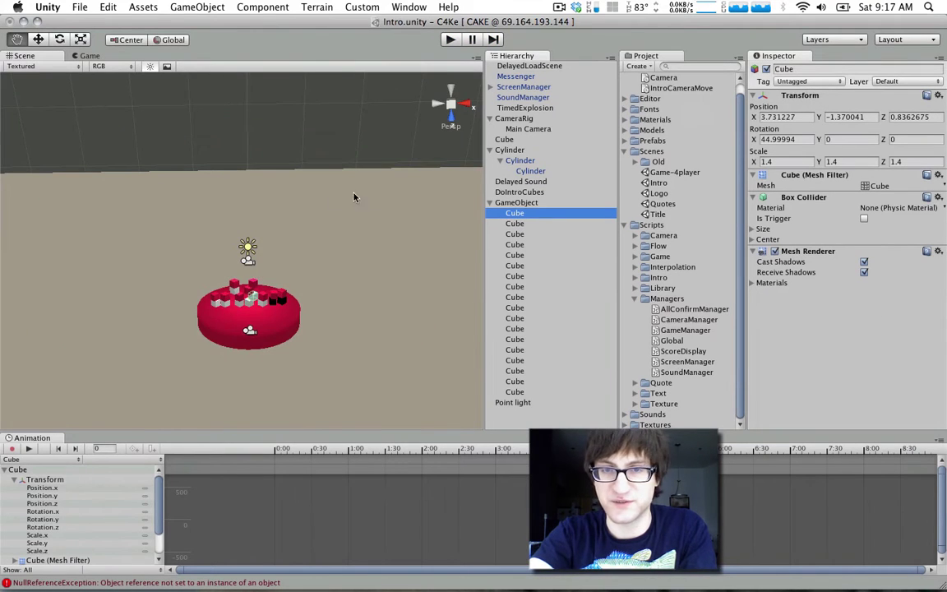
Step: Inspect the cubes, cylinder, light and camera of the Intro scene from several angles, framing the selected cube
scroll(411, 195, up, 5)
scroll(417, 195, down, 4)
alt+drag(416, 195, 498, 110)
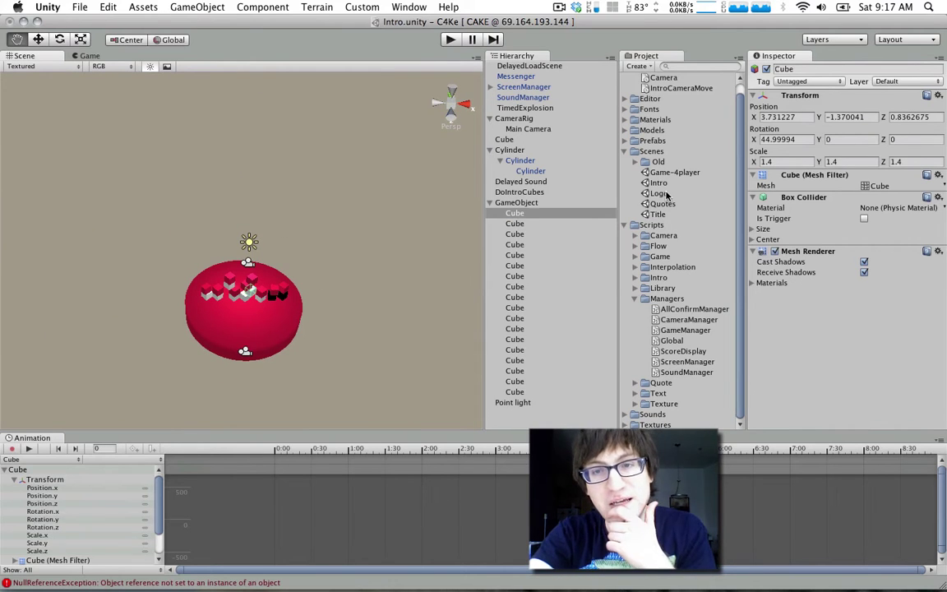
scroll(314, 272, up, 4)
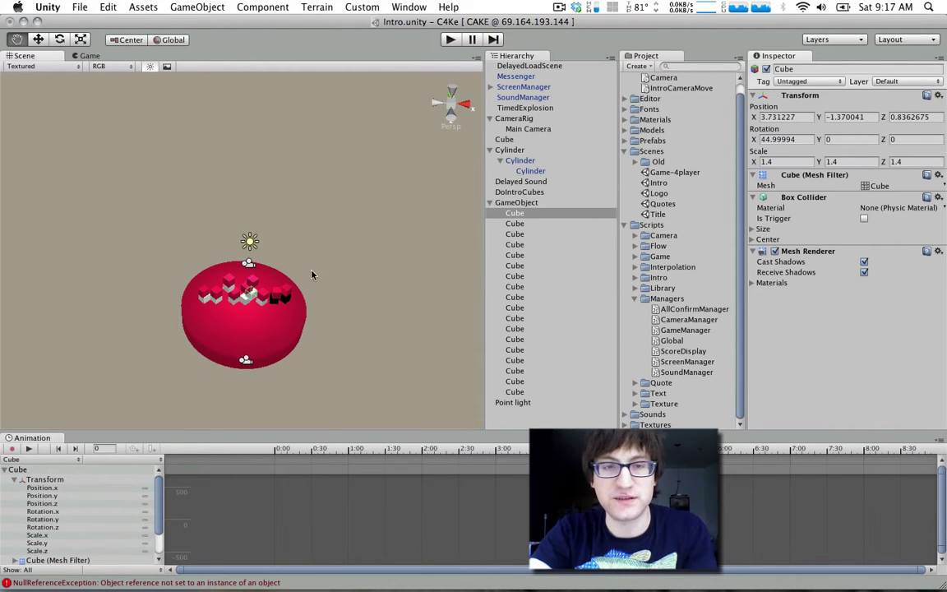
drag(318, 315, 197, 417)
scroll(341, 236, up, 4)
key(f)
scroll(383, 293, down, 5)
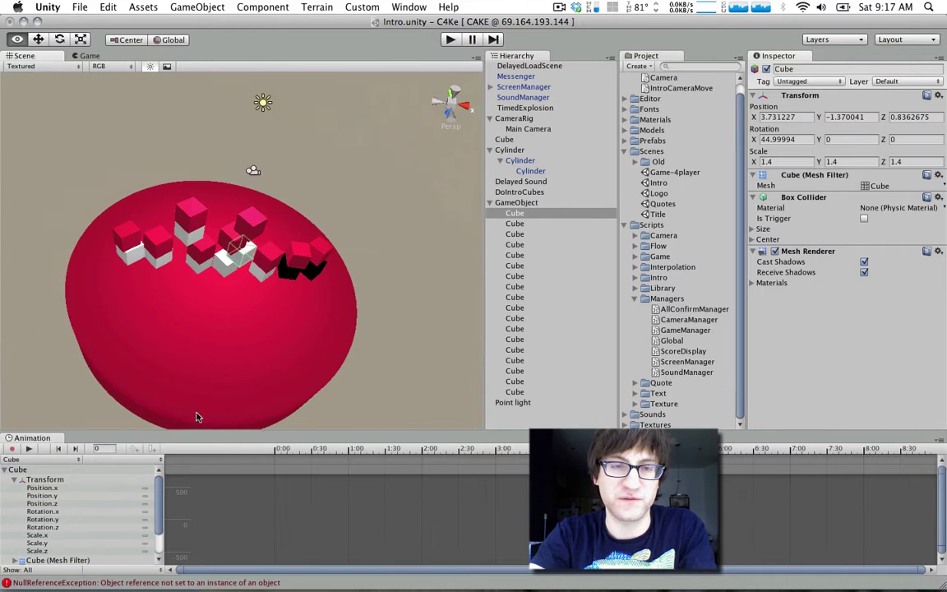
alt+drag(299, 263, 168, 296)
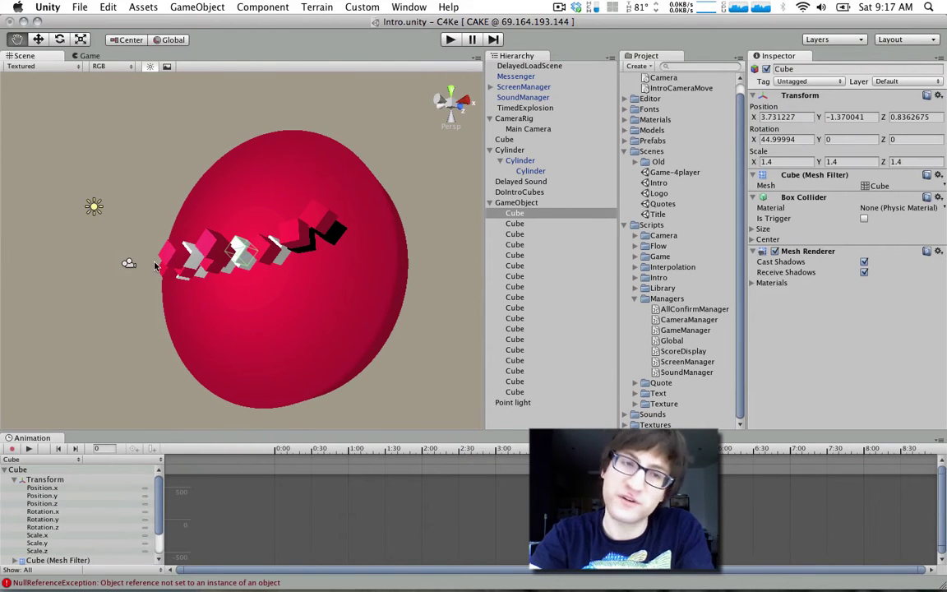
Step: Select the DoIntroCubes object and examine its Do Intro Cubes script, including the Cubes entry
click(533, 192)
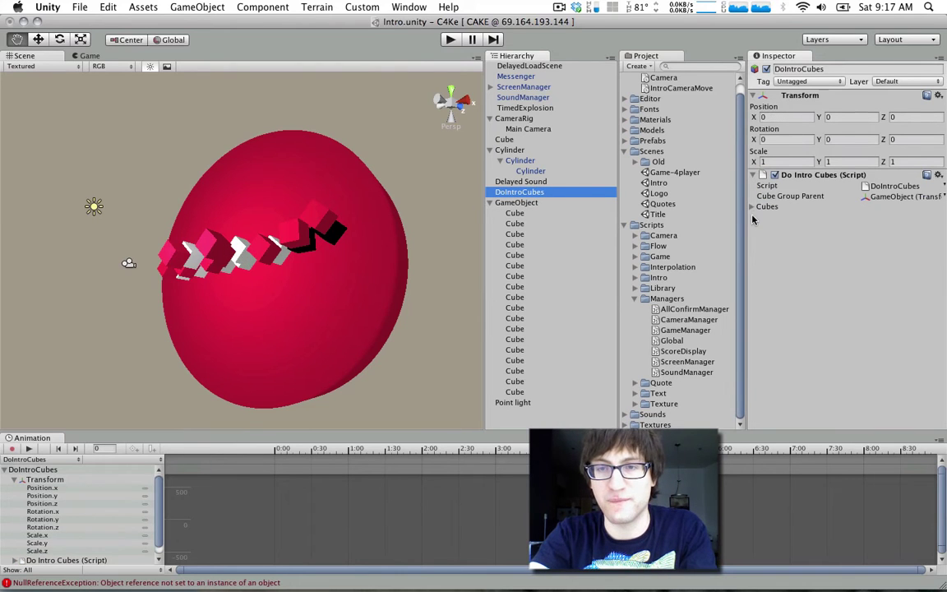
click(752, 206)
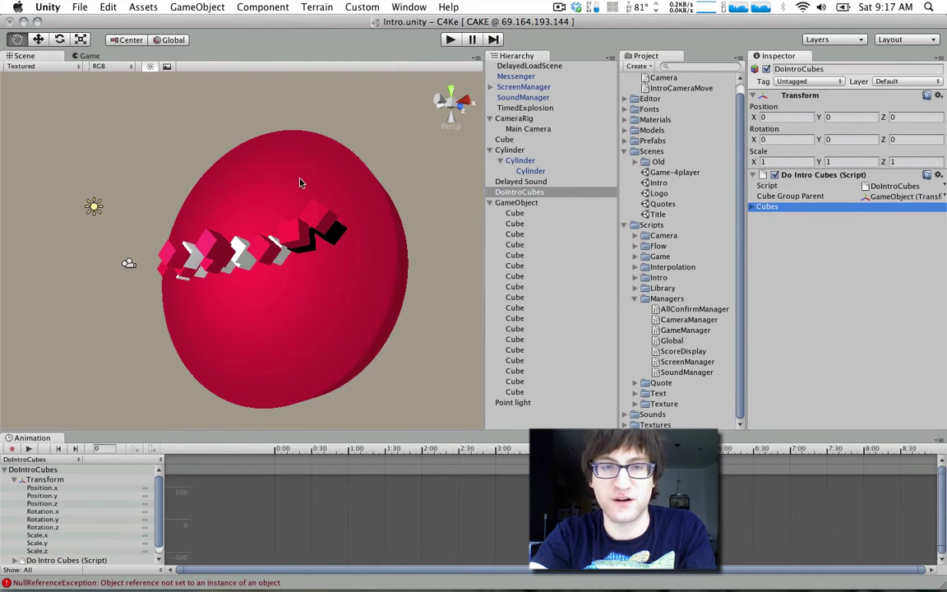
alt+drag(300, 183, 272, 70)
Step: Open the Logo scene without saving the changes to the Intro scene
double_click(659, 193)
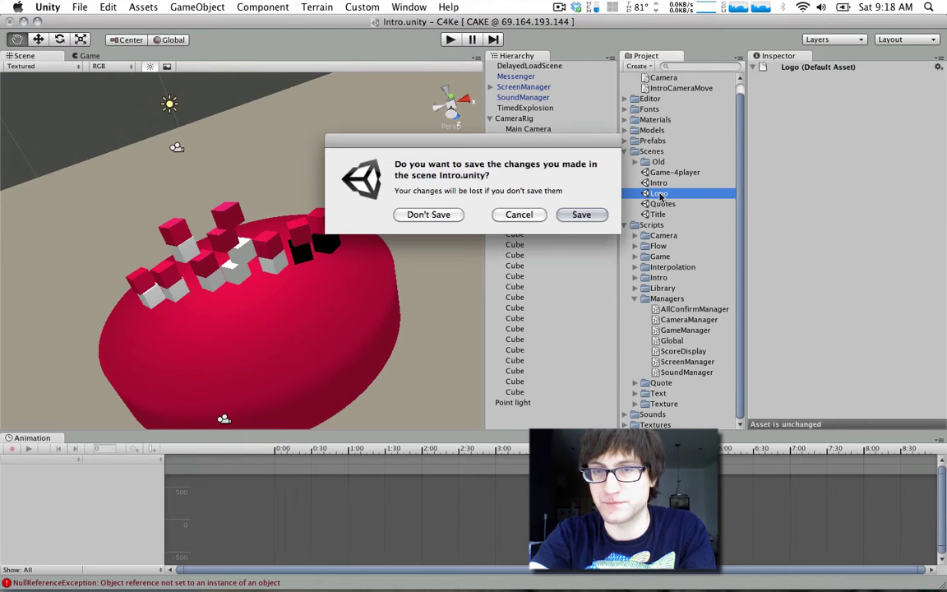
click(452, 214)
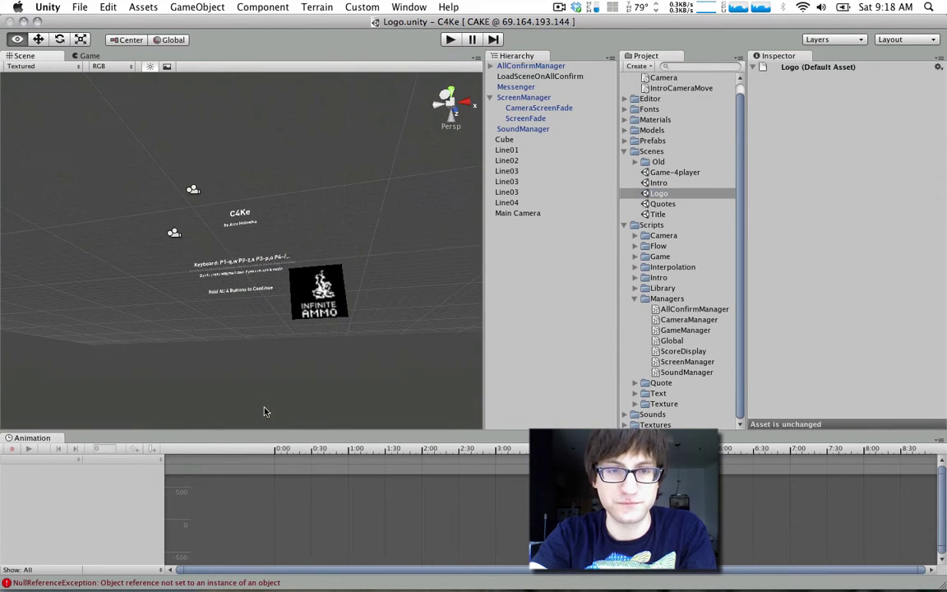
Step: Open the Quotes scene and expand the Quotes list in the SetupQuote object's script
double_click(662, 204)
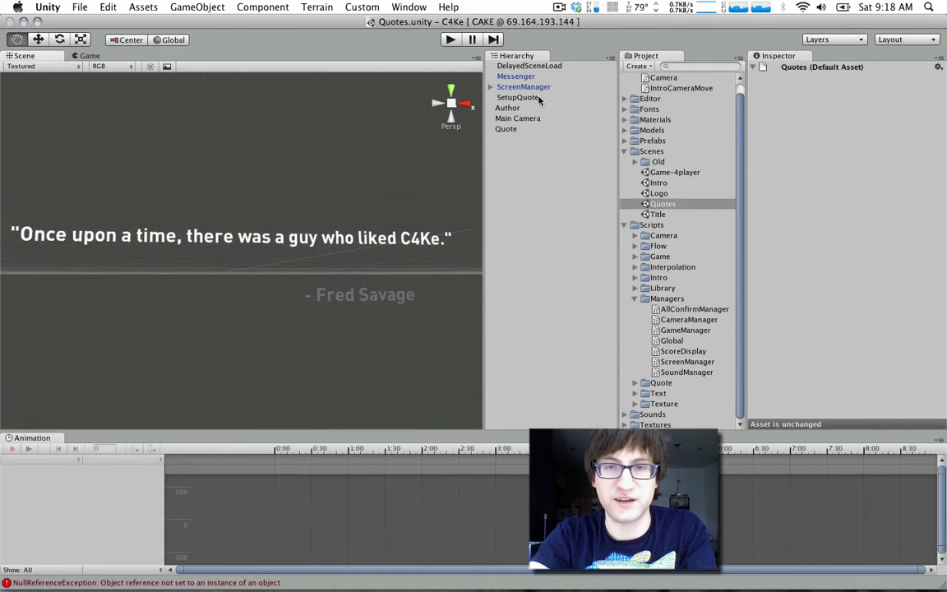
click(511, 96)
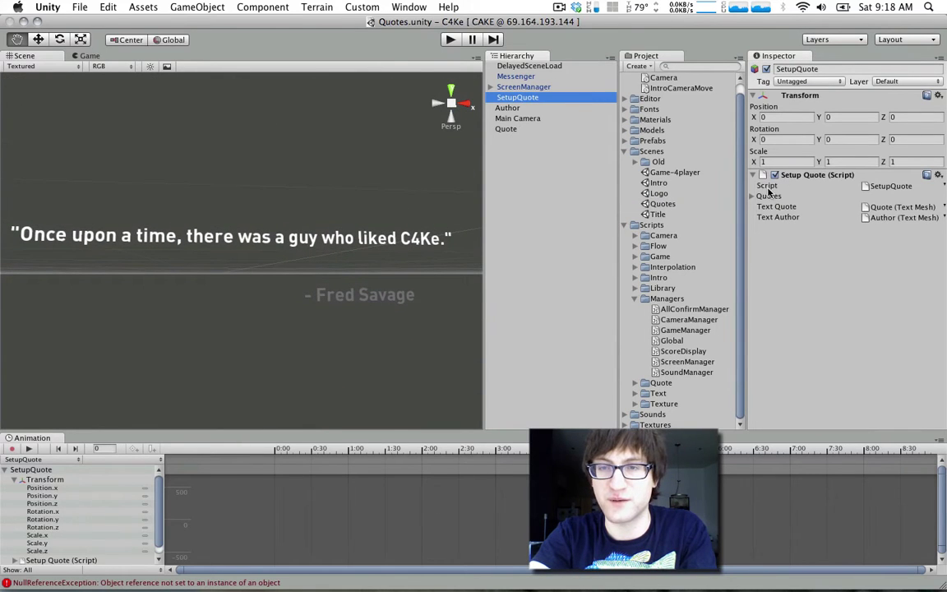
click(753, 196)
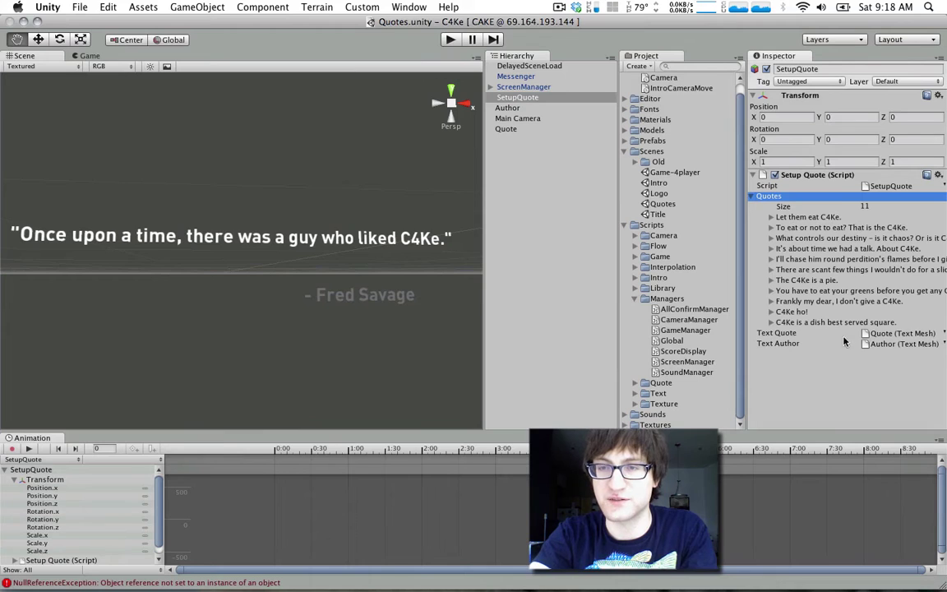
Step: Open the SetupQuote script in TextMate, examine its QuoteData array declaration, and return to Unity
double_click(882, 187)
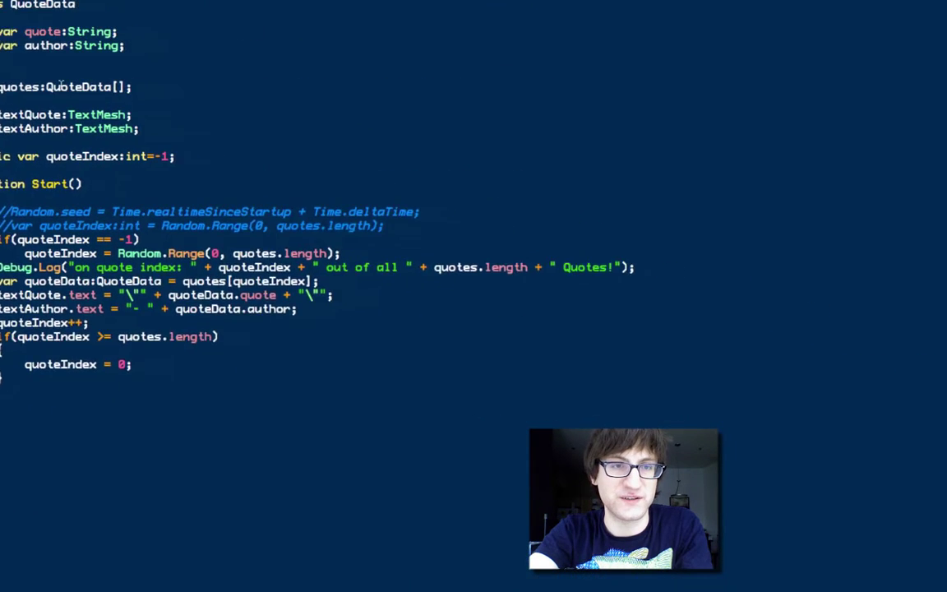
click(99, 86)
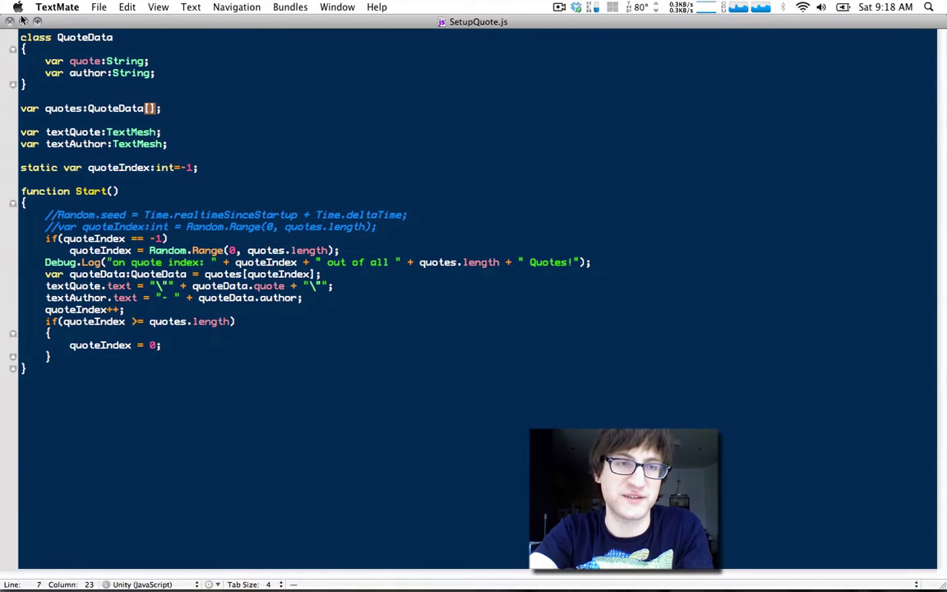
key(super+Tab)
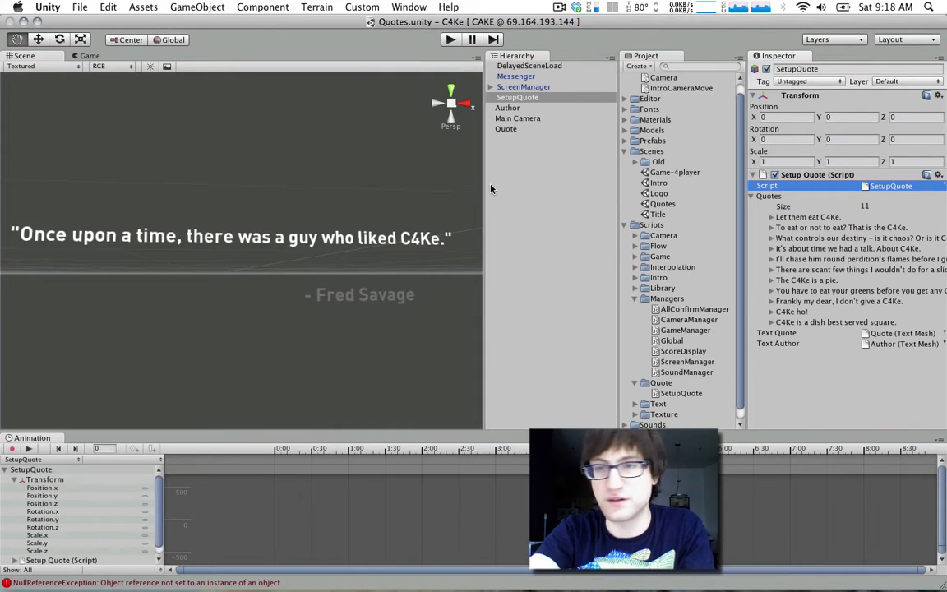
Step: Examine the Quote and Author fields of several entries in the Quotes list, including "Frankly my dear, I don't give a C4Ke." and "C4Ke ho!"
click(780, 217)
click(772, 248)
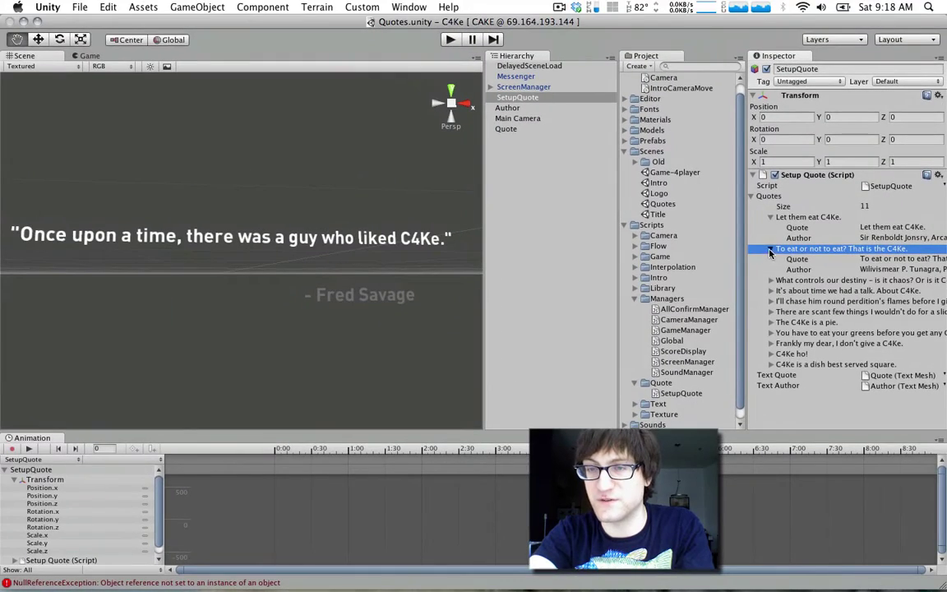
click(770, 249)
click(770, 217)
click(770, 302)
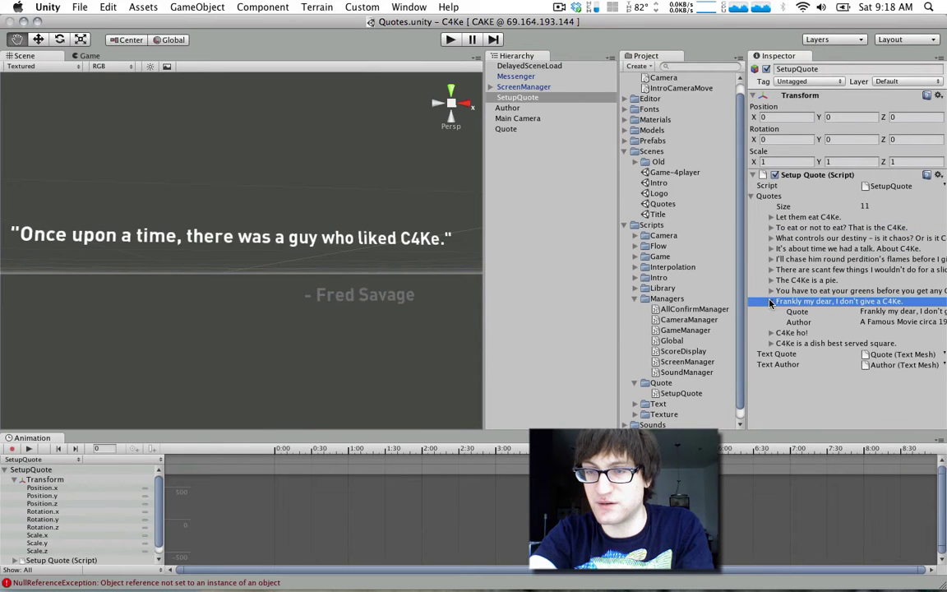
click(770, 333)
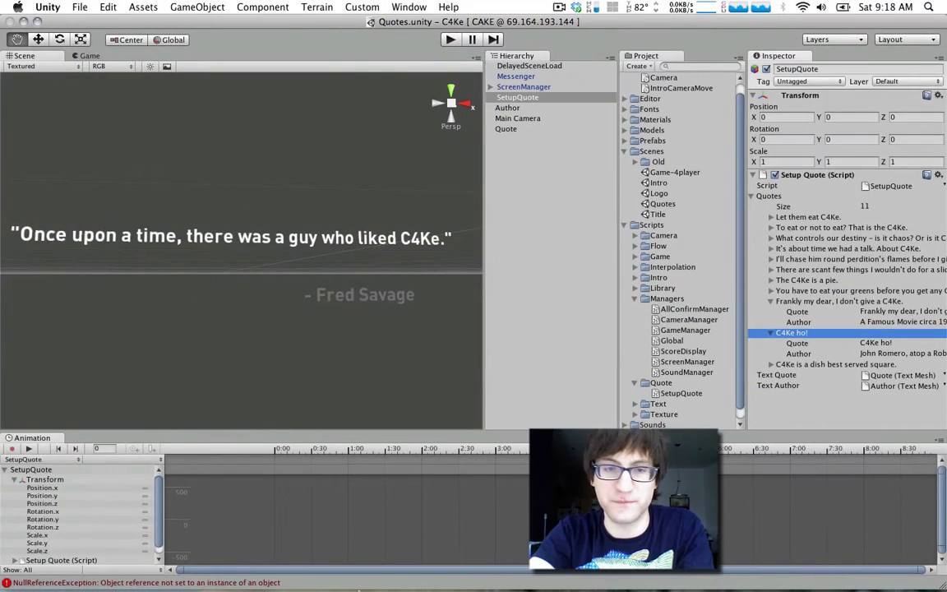
Step: Compare the SetupQuote code in TextMate with the "Let them eat C4Ke." entry in Unity, ending back in Unity
click(436, 559)
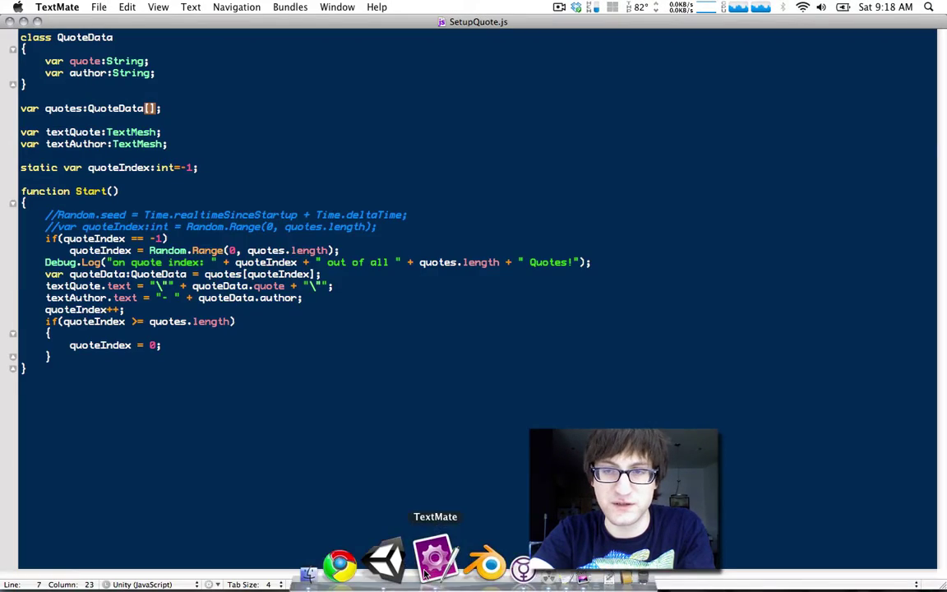
key(super+Tab)
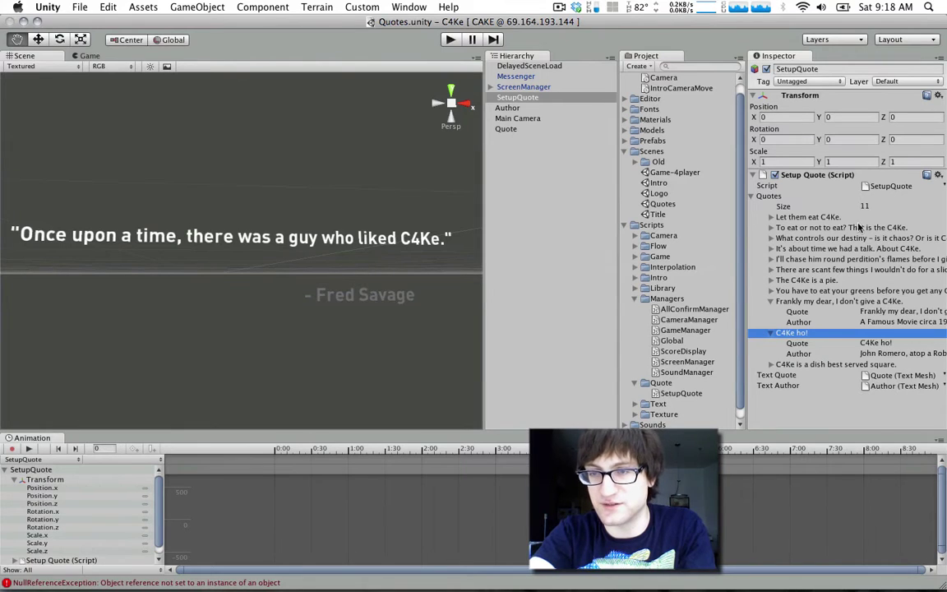
click(829, 218)
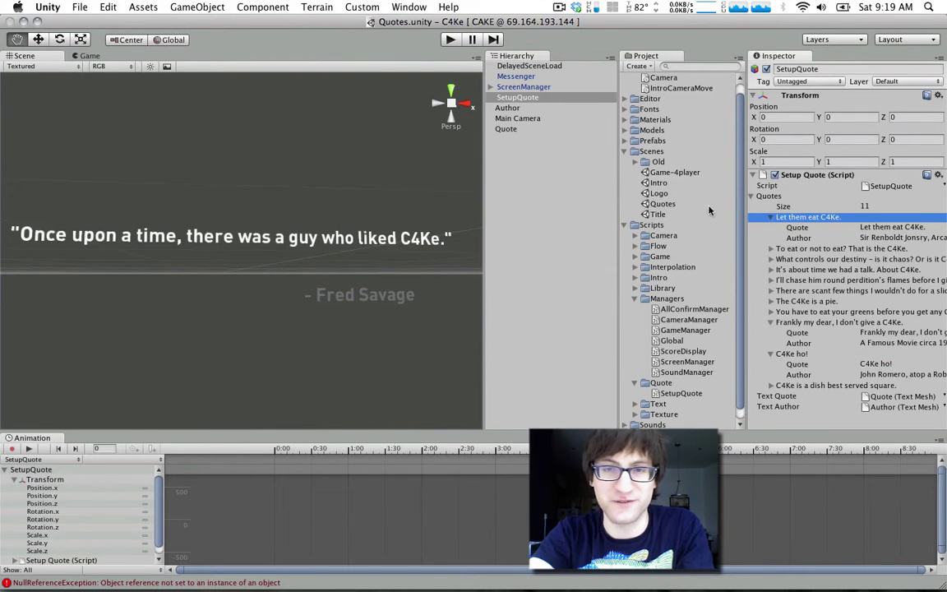
key(Left)
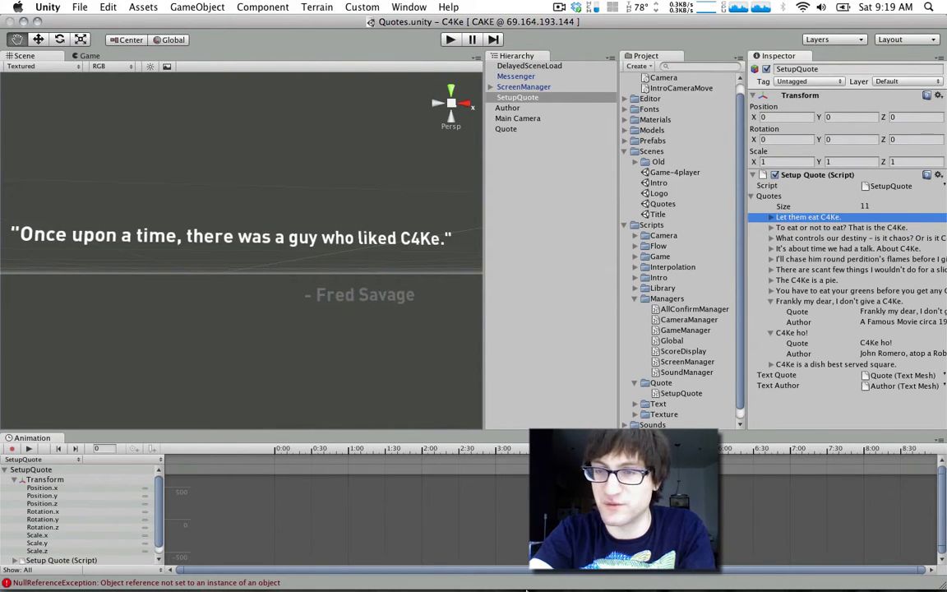
mouse_move(477, 567)
click(412, 561)
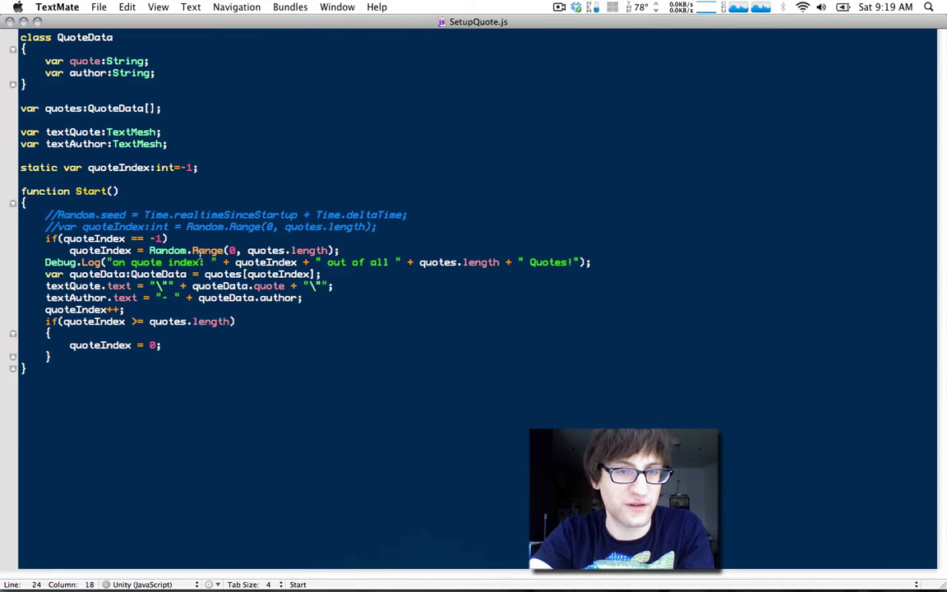
key(super+Tab)
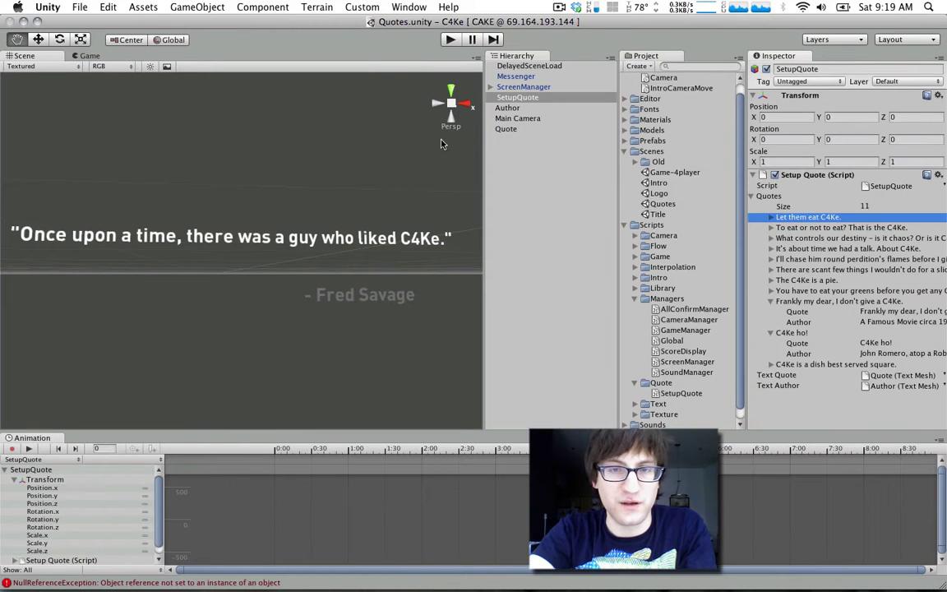
Step: Look through the Quotes scene's Author, Main Camera, Quote, SetupQuote and ScreenManager objects
click(521, 108)
click(520, 118)
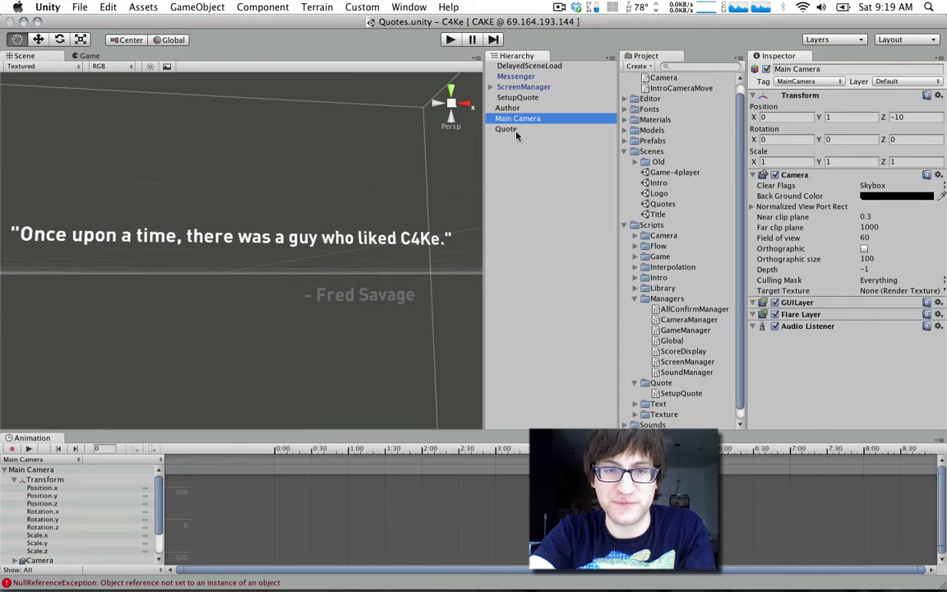
click(518, 129)
click(519, 108)
click(525, 97)
click(520, 87)
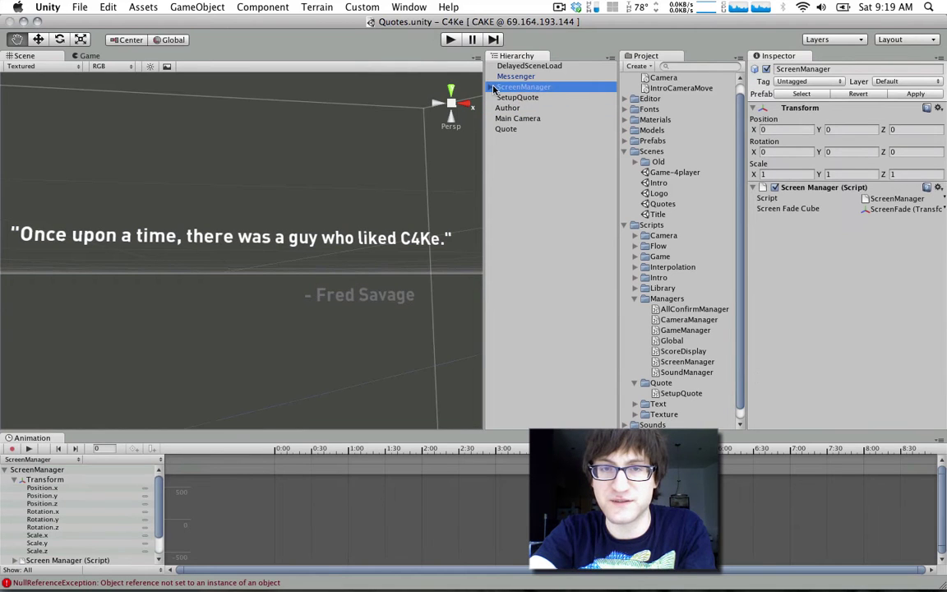
Step: Expand ScreenManager and inspect its CameraScreenFade and ScreenFade children, including the layers available in CameraScreenFade's culling mask
click(491, 87)
click(525, 96)
click(524, 88)
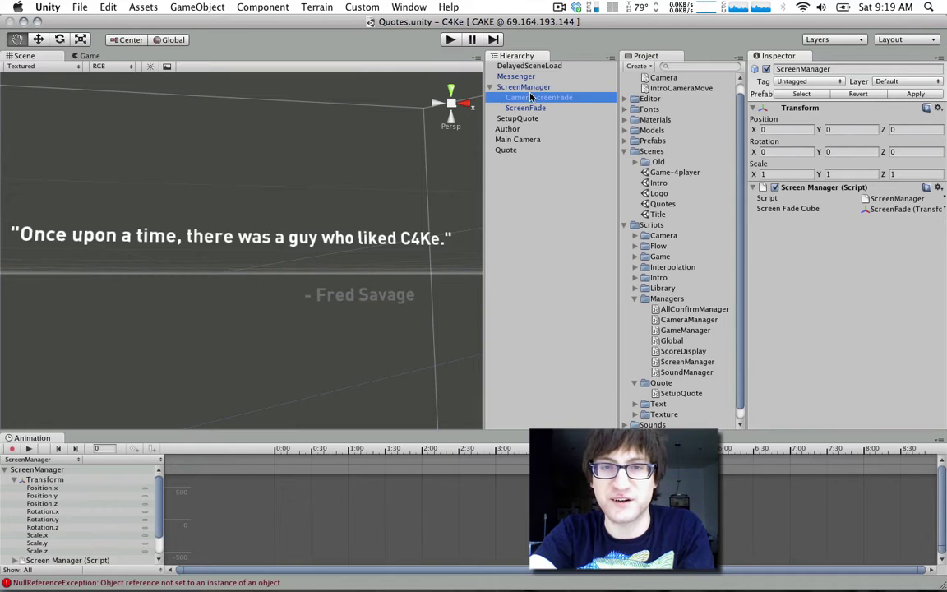
click(535, 97)
key(Up)
click(543, 97)
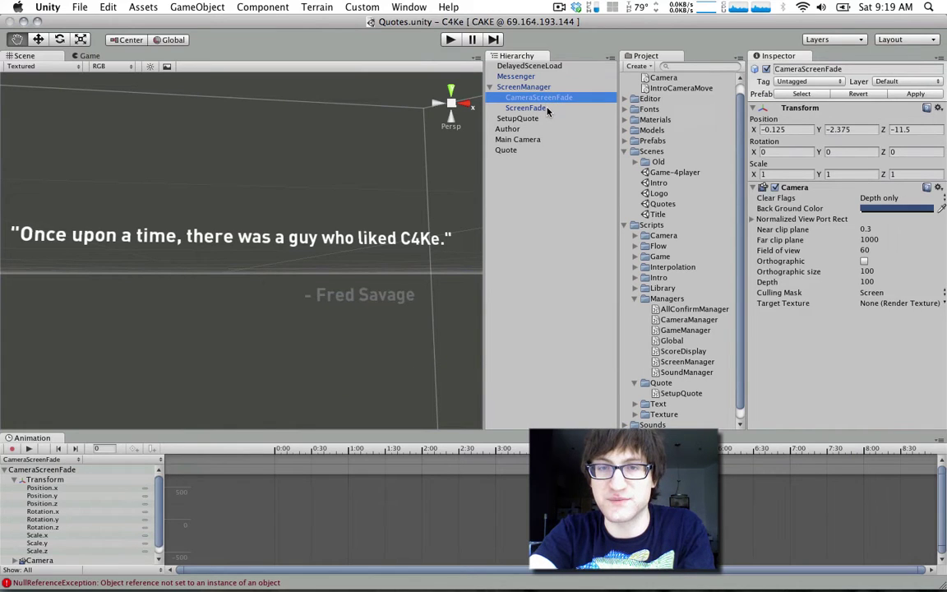
click(546, 108)
key(Up)
scroll(278, 186, down, 10)
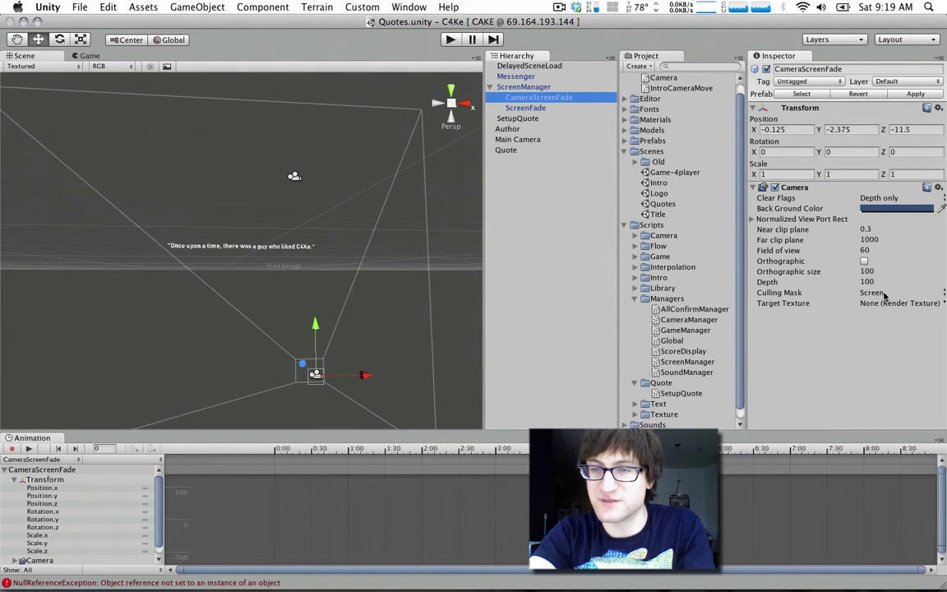
click(884, 293)
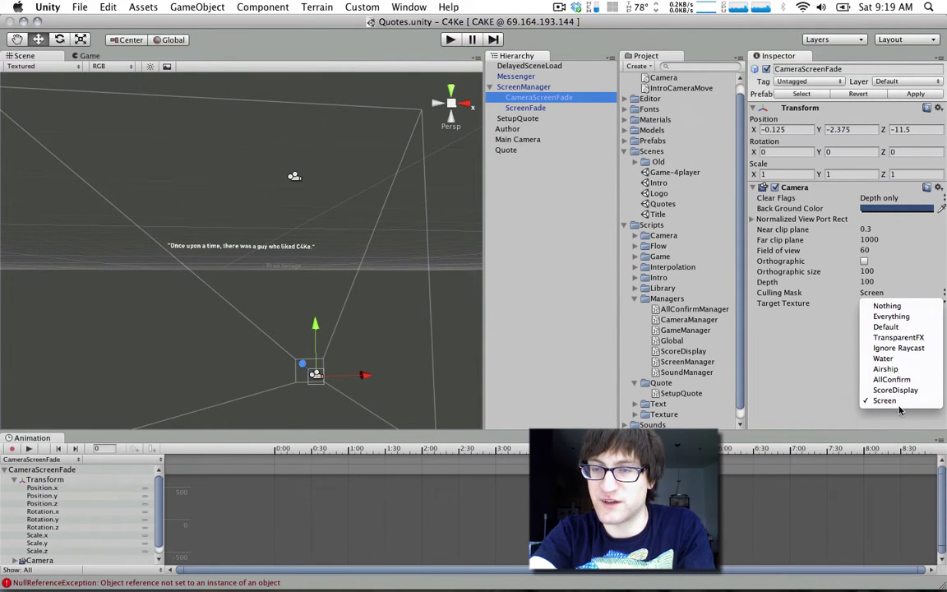
Step: Open the project's Tags settings and examine the list of user layers
click(110, 7)
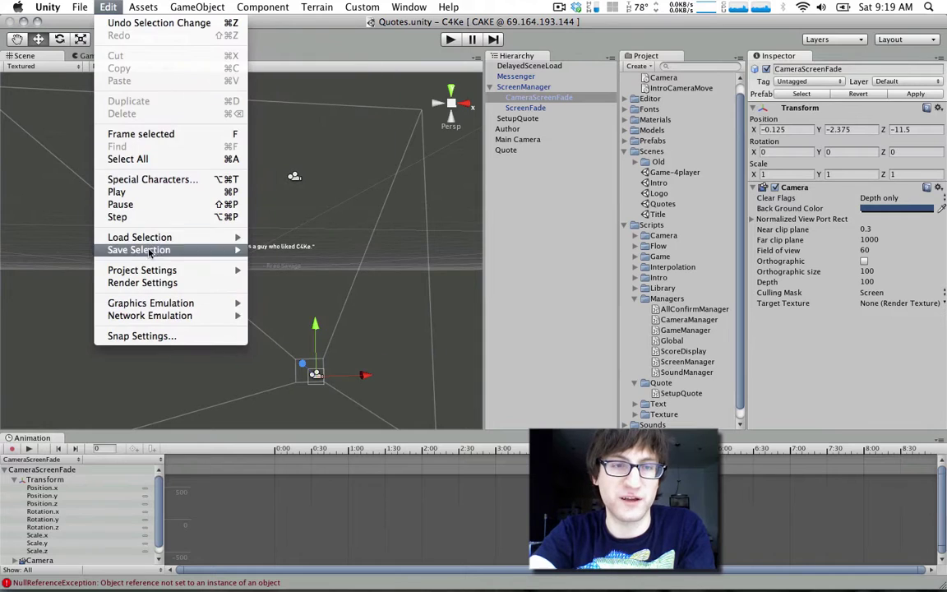
mouse_move(231, 270)
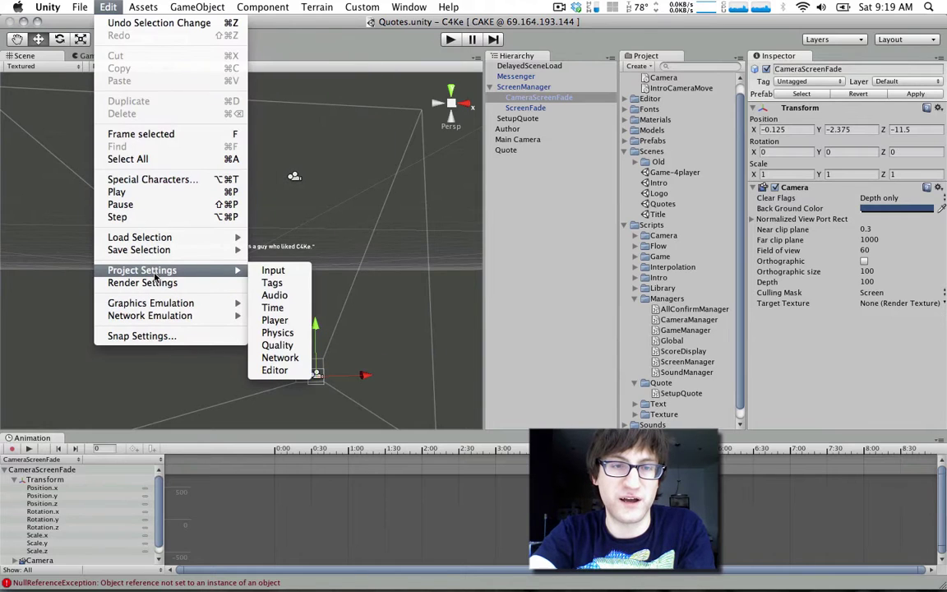
click(273, 283)
scroll(843, 172, down, 1)
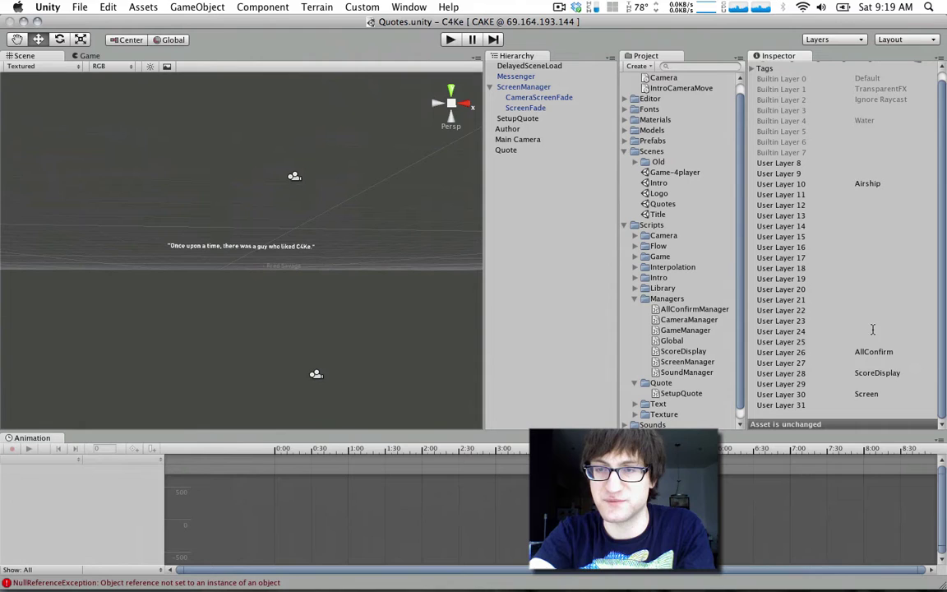
Step: Inspect the Main Camera's culling mask layers without changing them
click(524, 140)
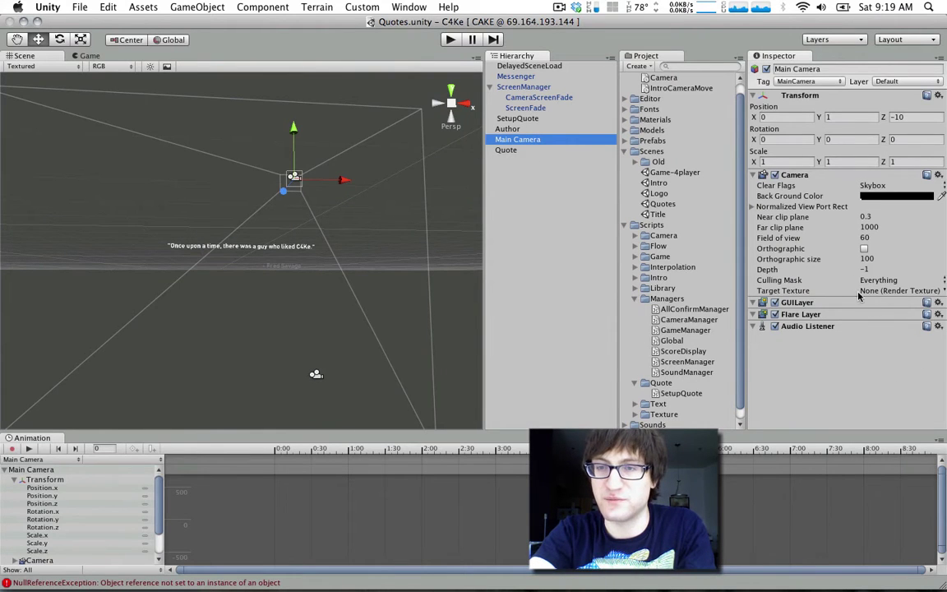
click(512, 107)
click(534, 97)
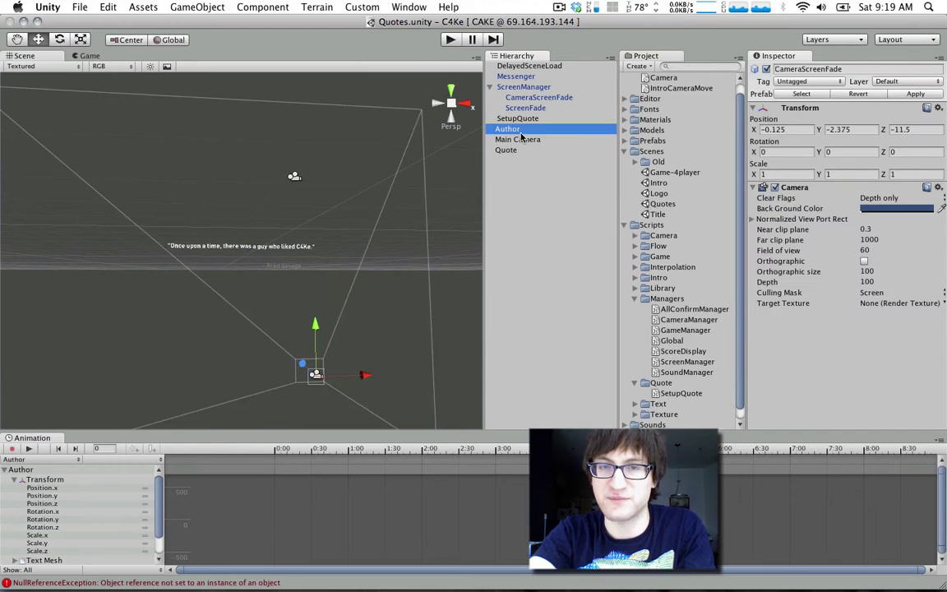
click(526, 139)
click(878, 280)
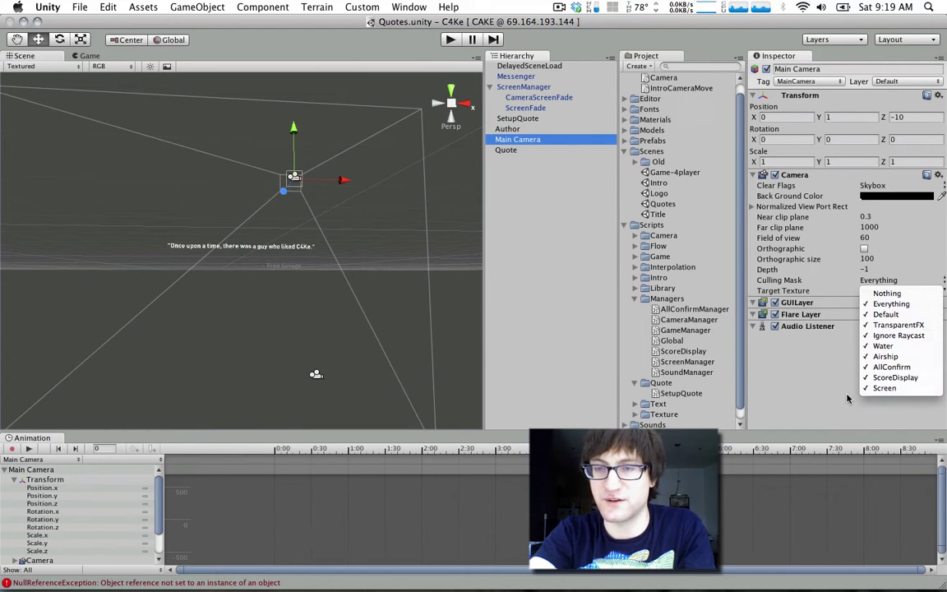
click(763, 362)
Step: Check the ScreenFade object, and review CameraScreenFade's culling mask options without changing the selection
click(526, 108)
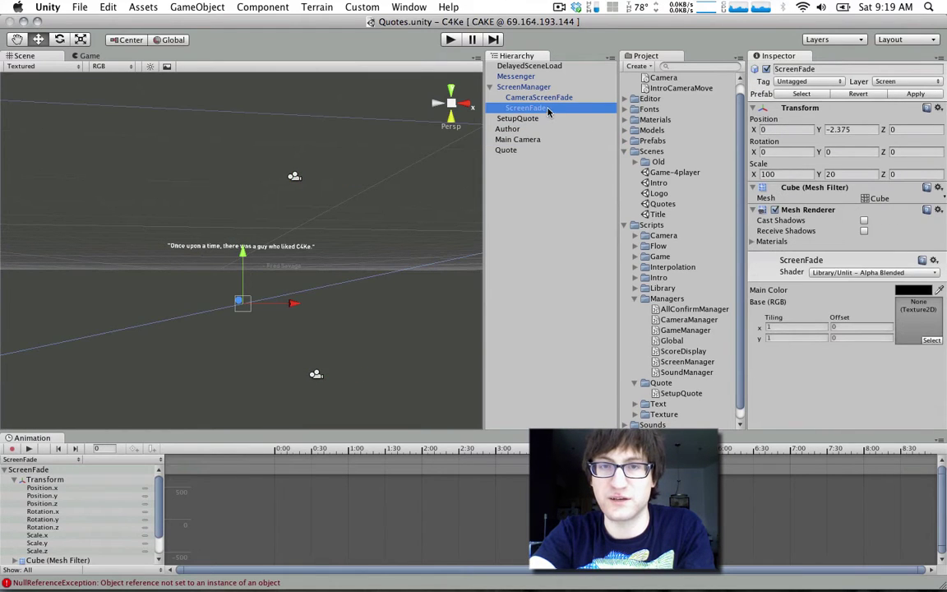
click(542, 97)
click(884, 293)
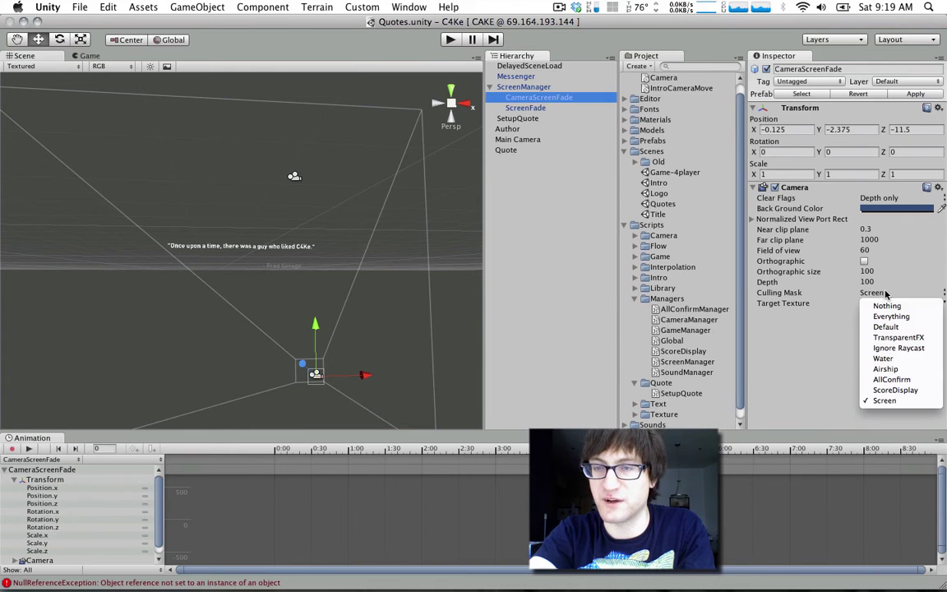
click(825, 359)
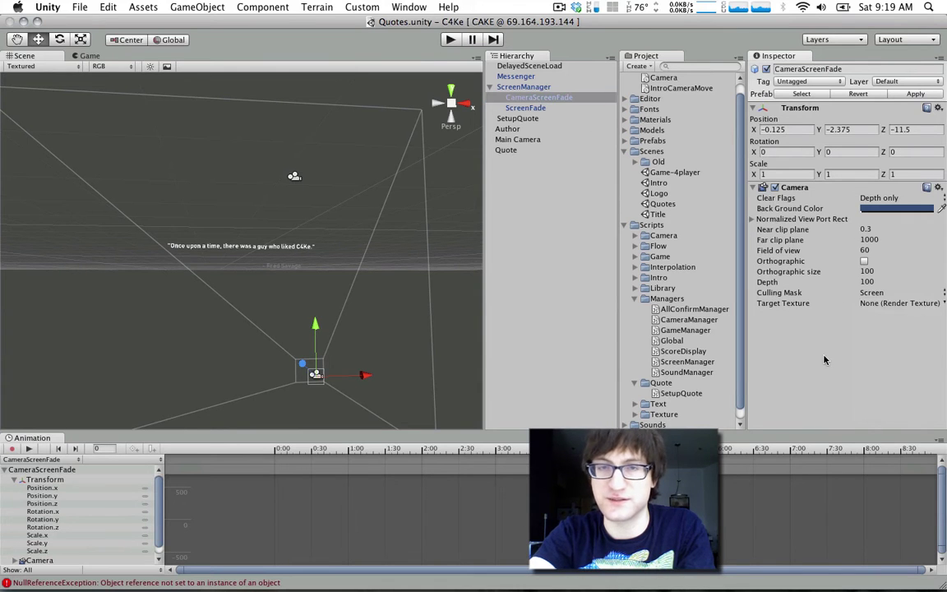
Step: Vary the opacity of the ScreenFade object's black main color and return it to fully transparent
double_click(527, 108)
scroll(284, 234, up, 10)
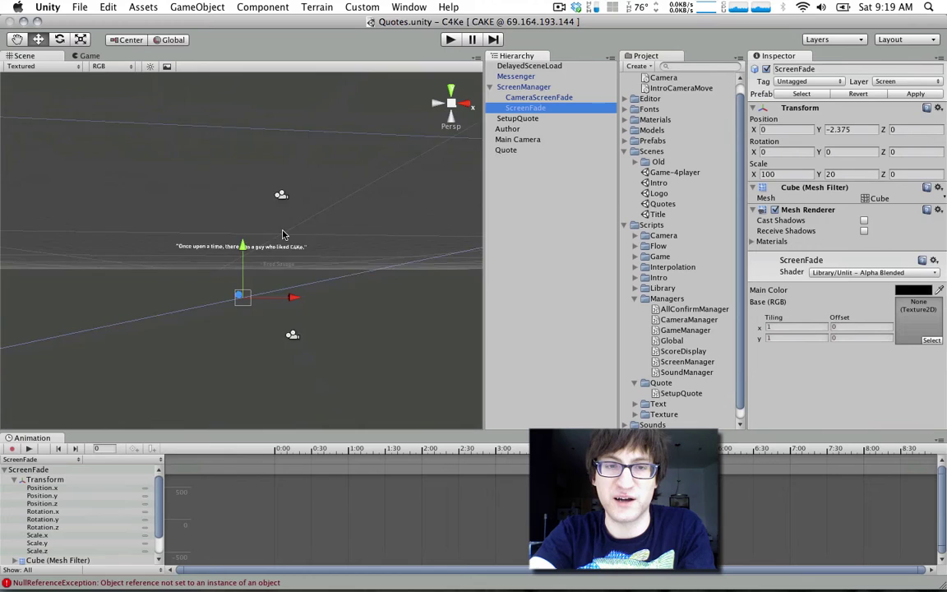
scroll(284, 234, down, 8)
scroll(313, 255, up, 4)
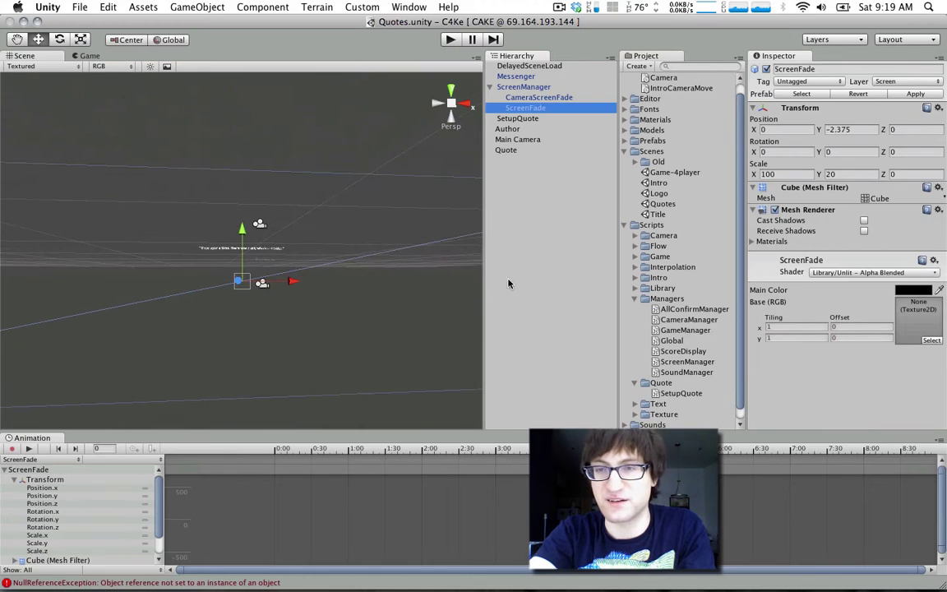
click(902, 291)
drag(502, 498, 469, 499)
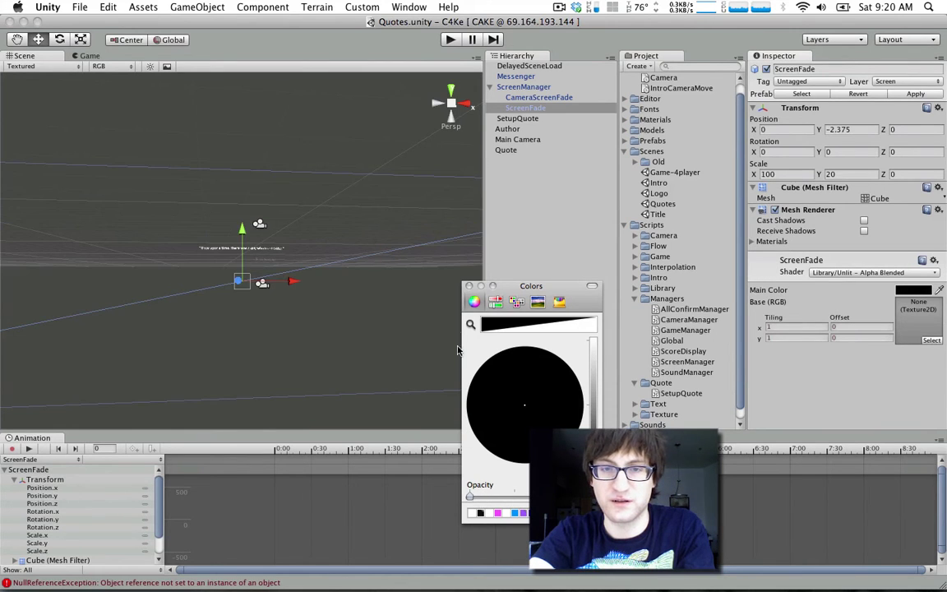
click(469, 286)
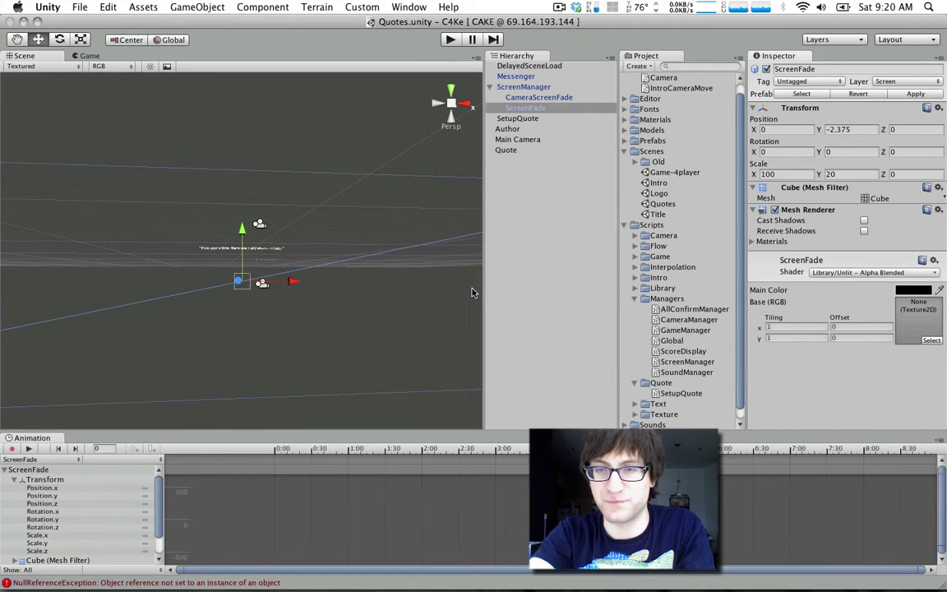
Step: Review ScreenFade's layer choices and CameraScreenFade's clear flags, keeping the layer at Screen and the flags at Depth only
click(904, 82)
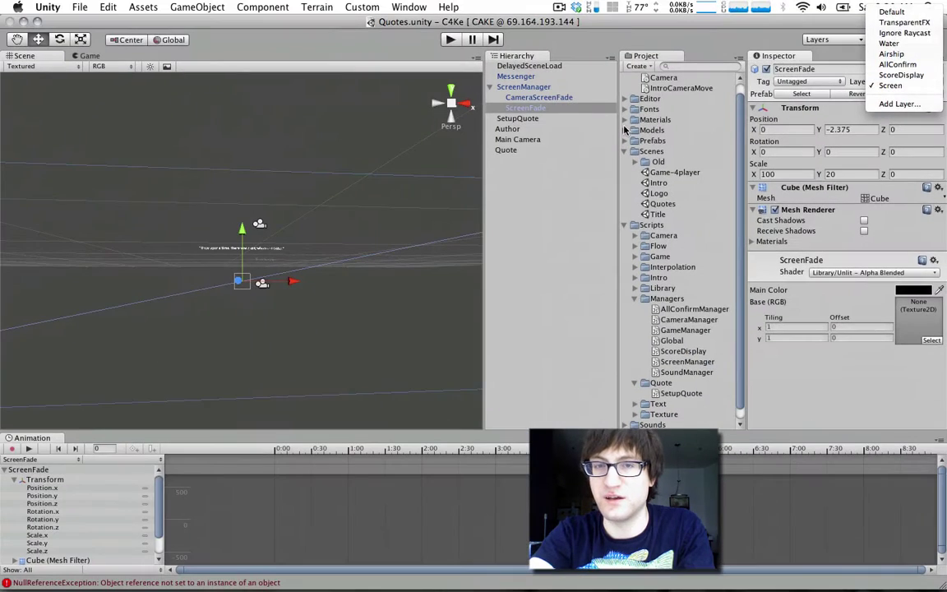
click(32, 259)
click(542, 97)
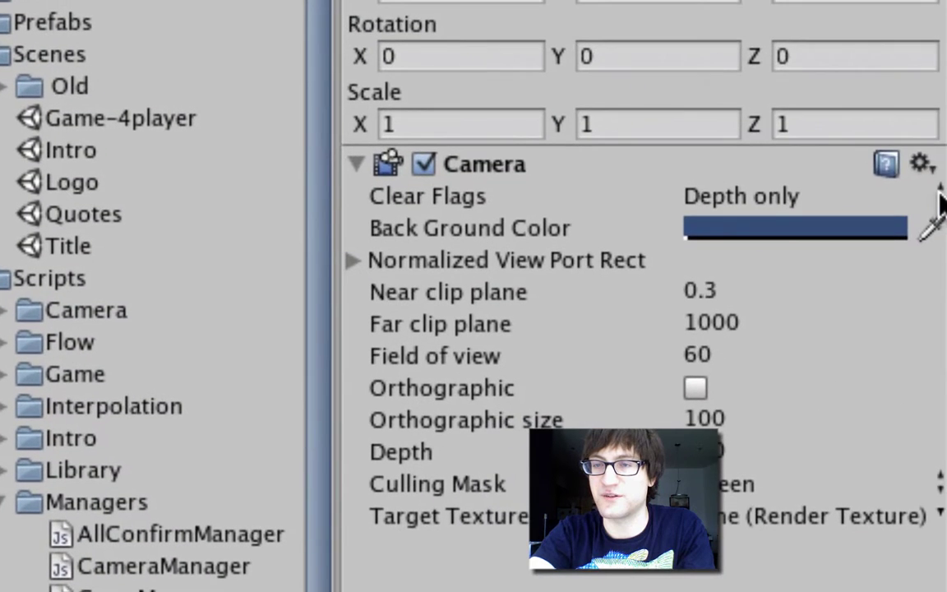
click(944, 199)
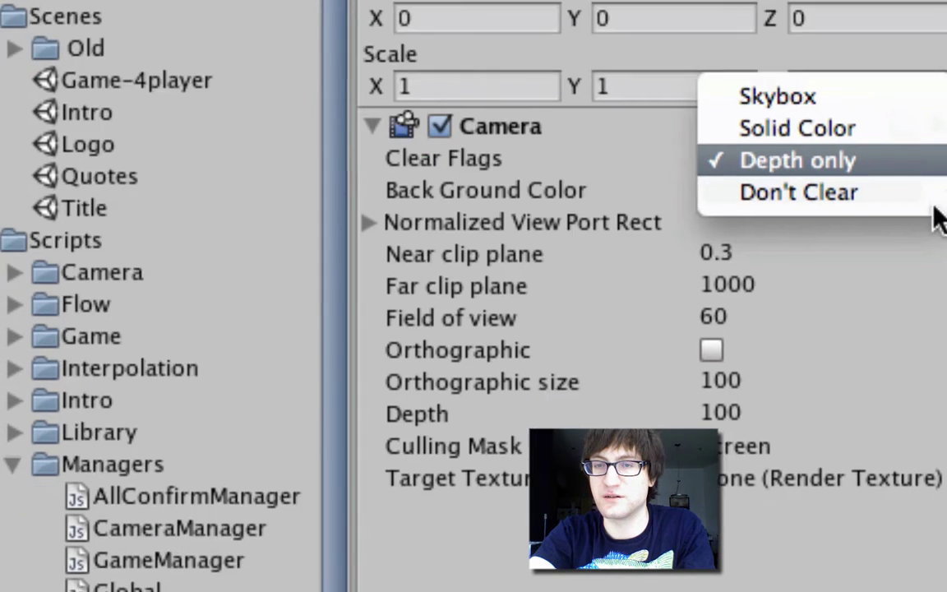
click(942, 202)
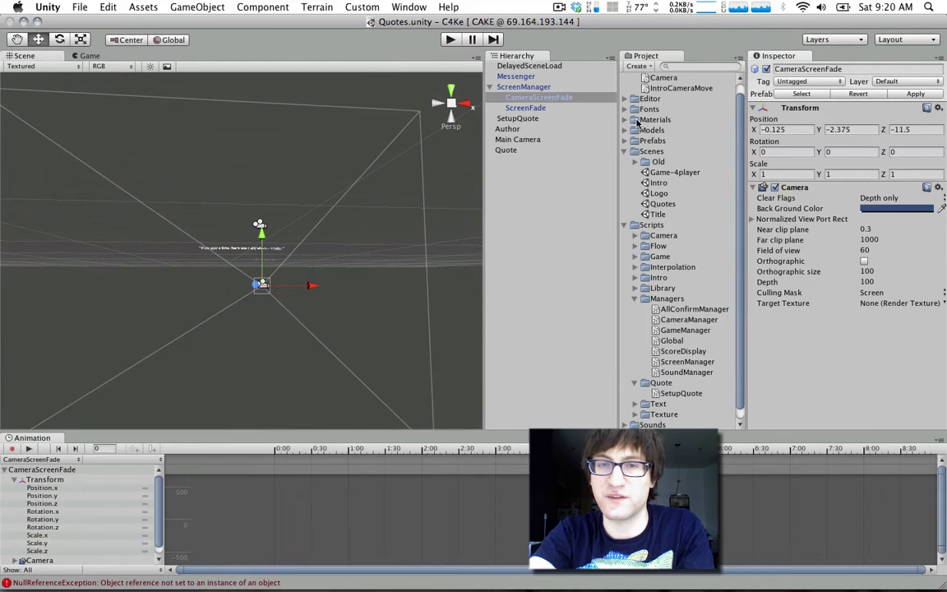
Step: Review the ScreenManager object, its CameraScreenFade and ScreenFade children, and the Messenger object
click(539, 109)
click(539, 99)
click(543, 90)
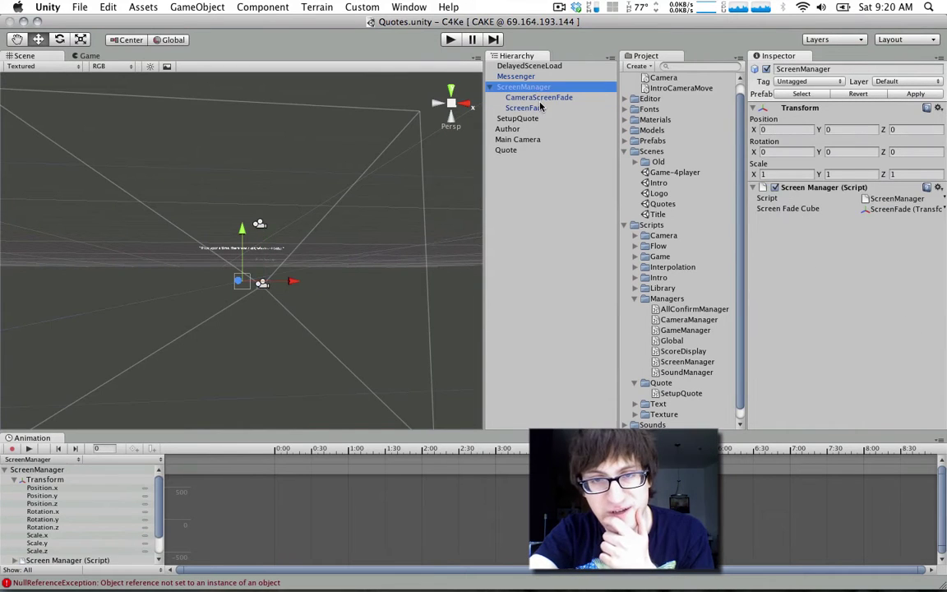
click(541, 109)
key(Up)
key(Up)
key(Down)
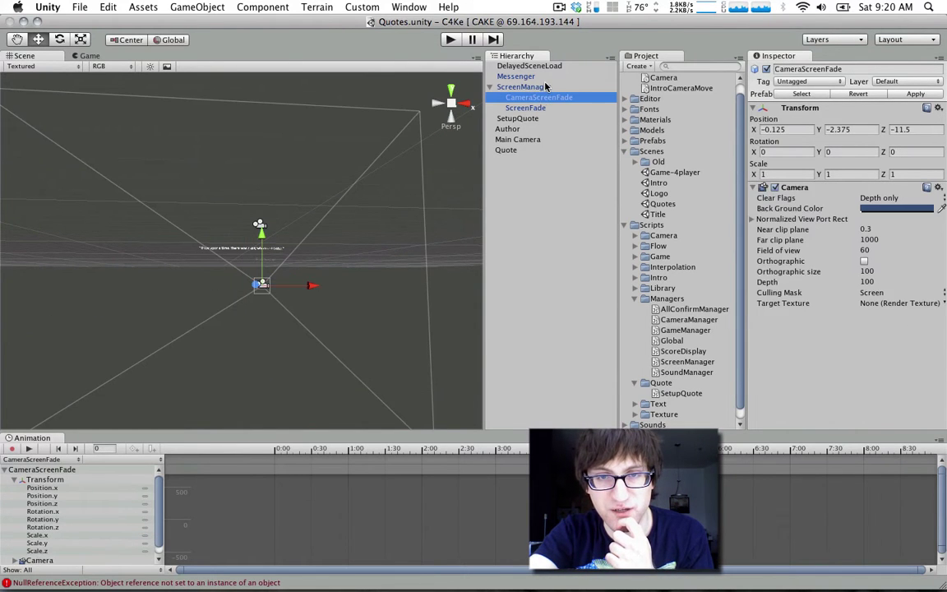
key(Up)
key(Up)
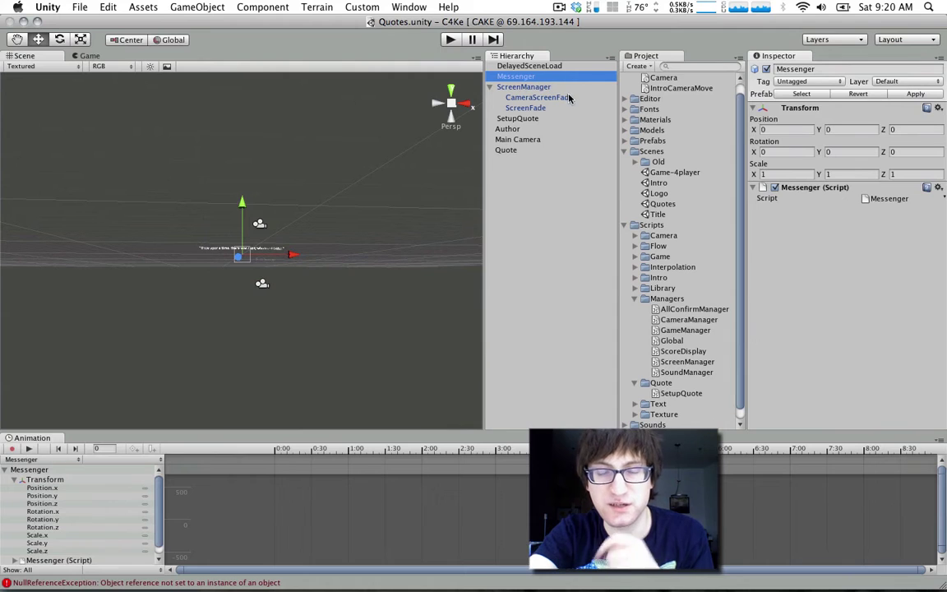
Step: Open the Game-4player scene from the project's Scenes folder
scroll(671, 184, down, 1)
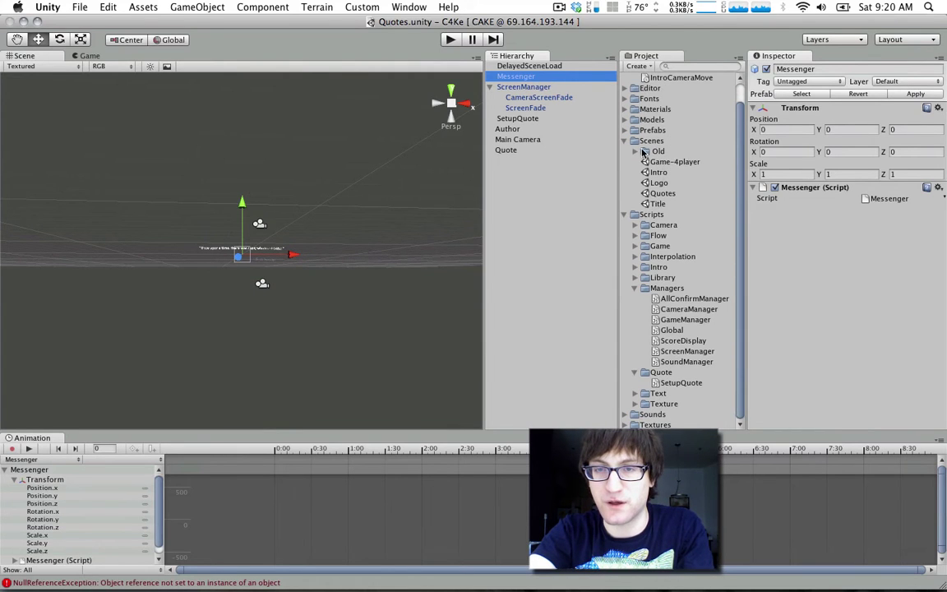
click(636, 152)
click(636, 151)
double_click(675, 161)
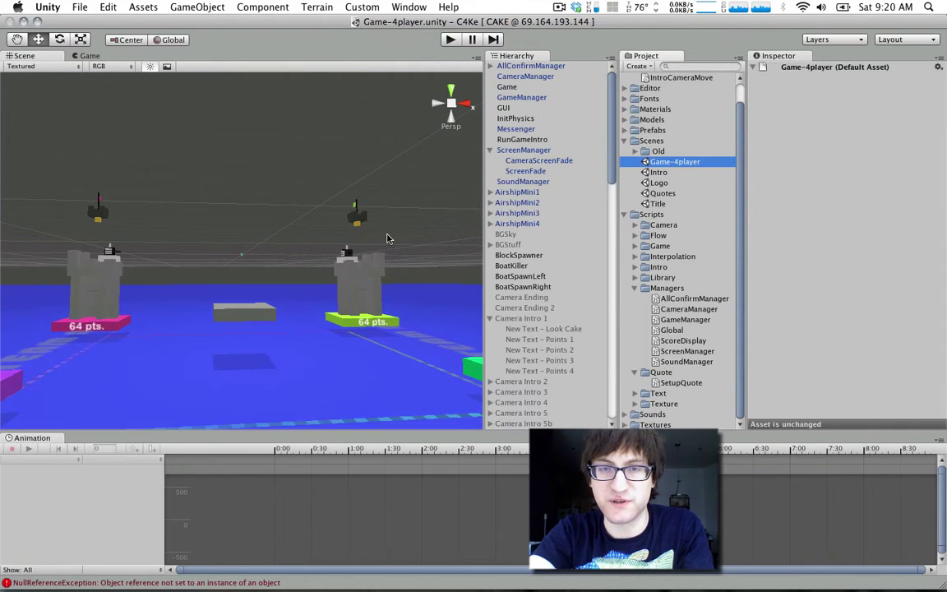
Step: Frame the central stone cube and examine the four-tower arena around it from several angles
alt+drag(285, 212, 343, 300)
key(w)
click(216, 278)
key(f)
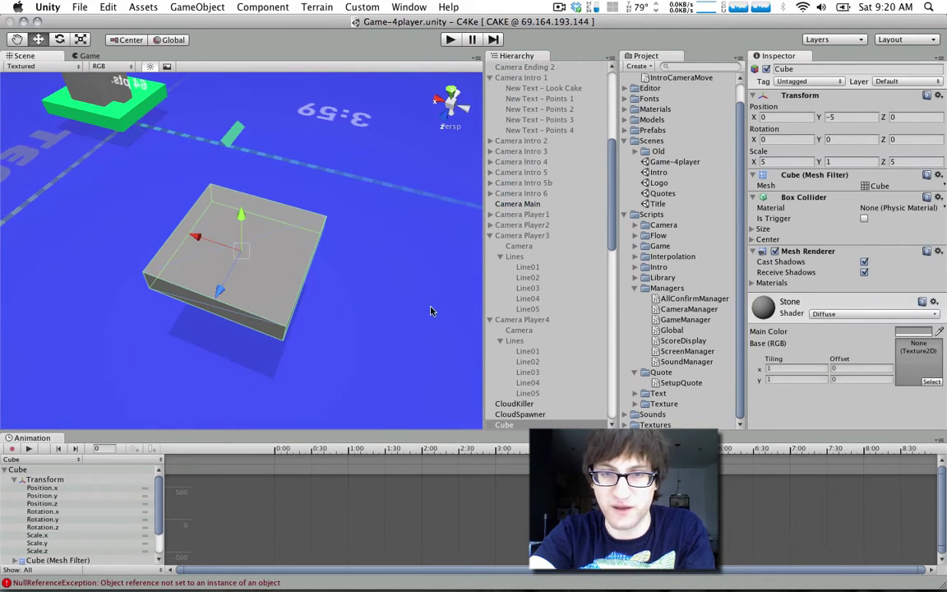
scroll(552, 243, up, 6)
scroll(175, 132, down, 5)
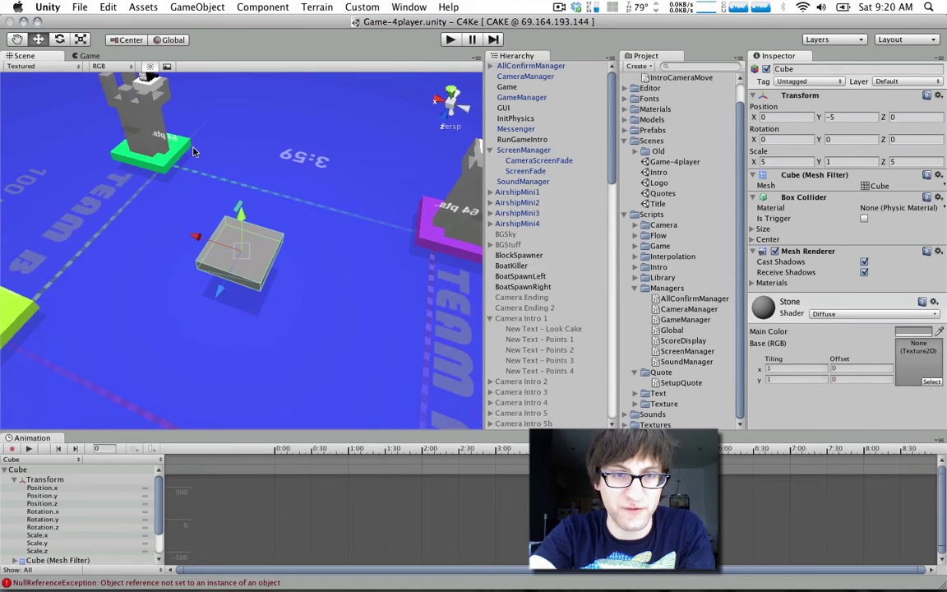
alt+drag(242, 159, 352, 261)
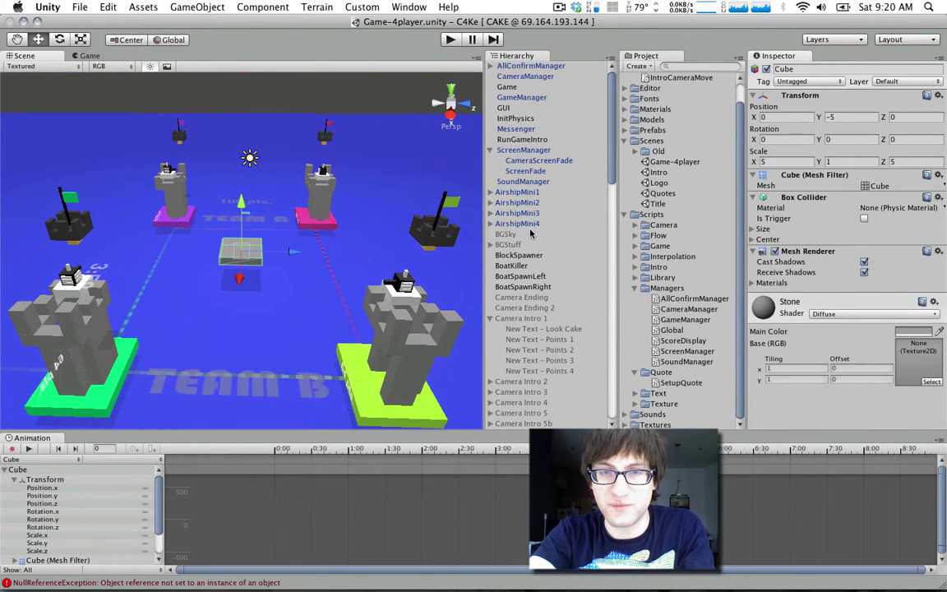
Step: Activate Camera Intro 1 together with its child objects, and dock the Game view below the Scene view
click(530, 317)
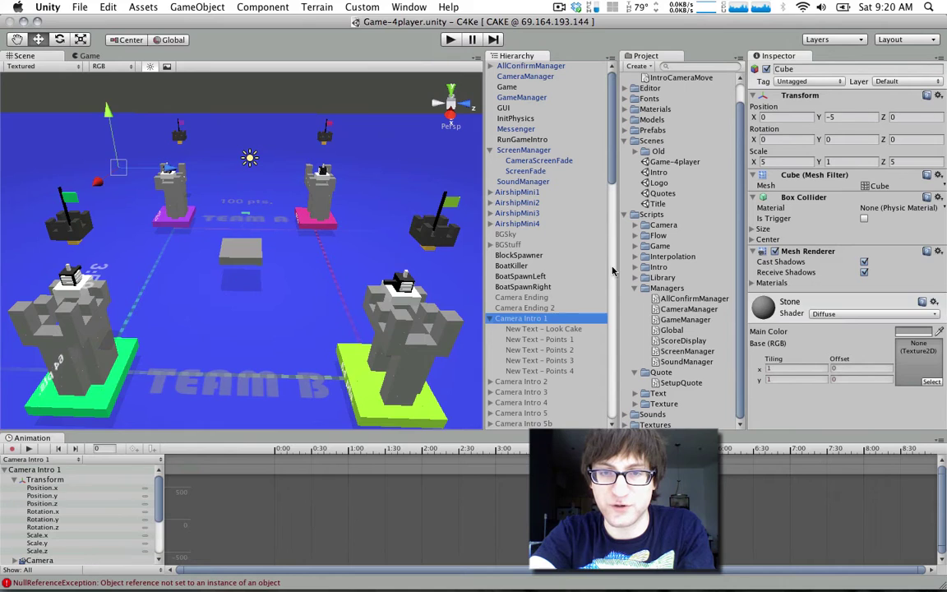
scroll(499, 284, down, 3)
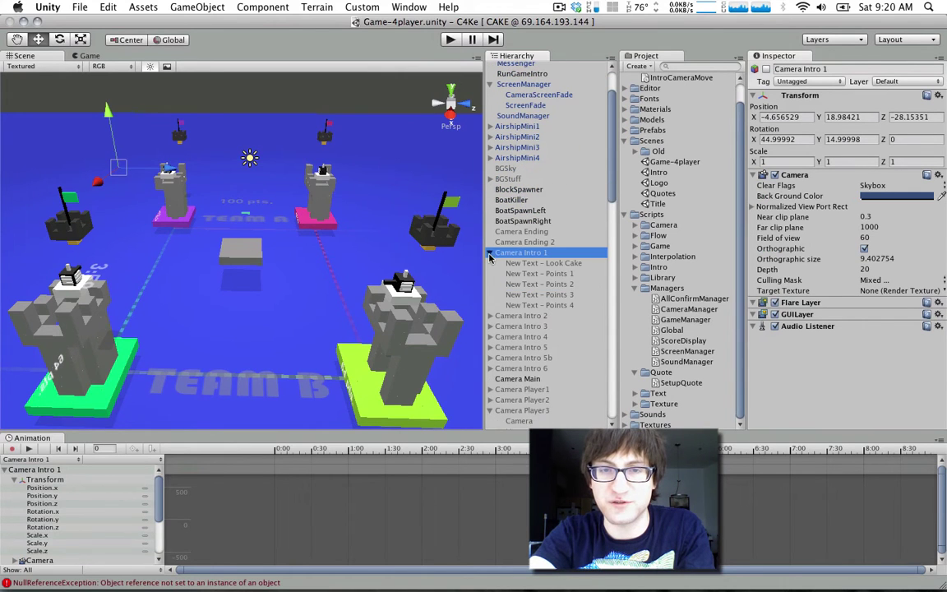
click(490, 254)
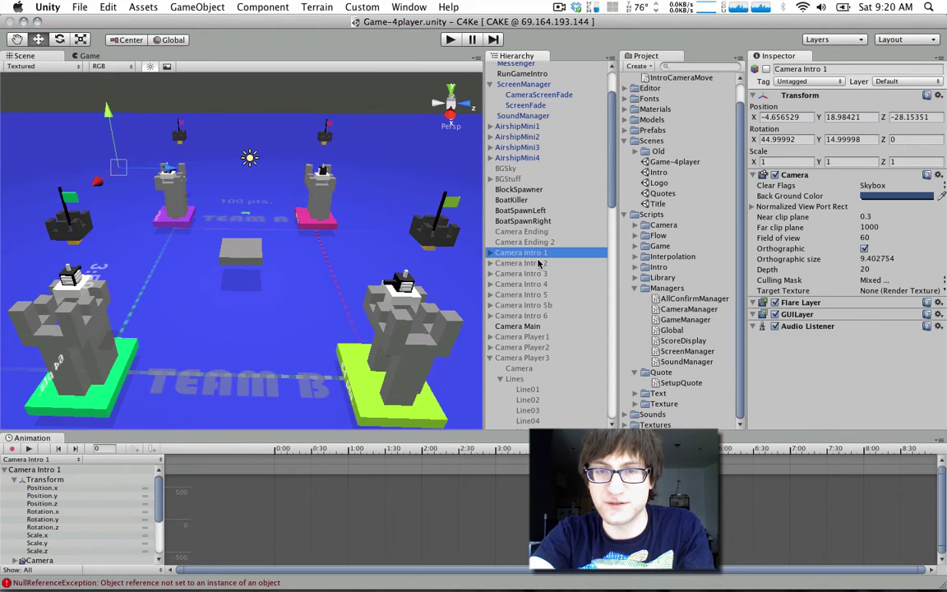
click(769, 69)
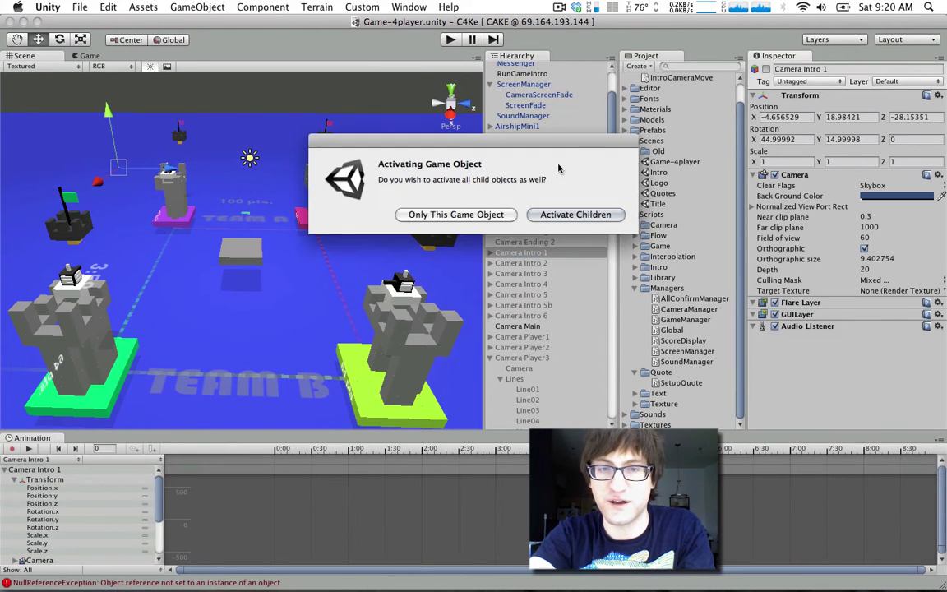
click(552, 156)
scroll(311, 229, down, 2)
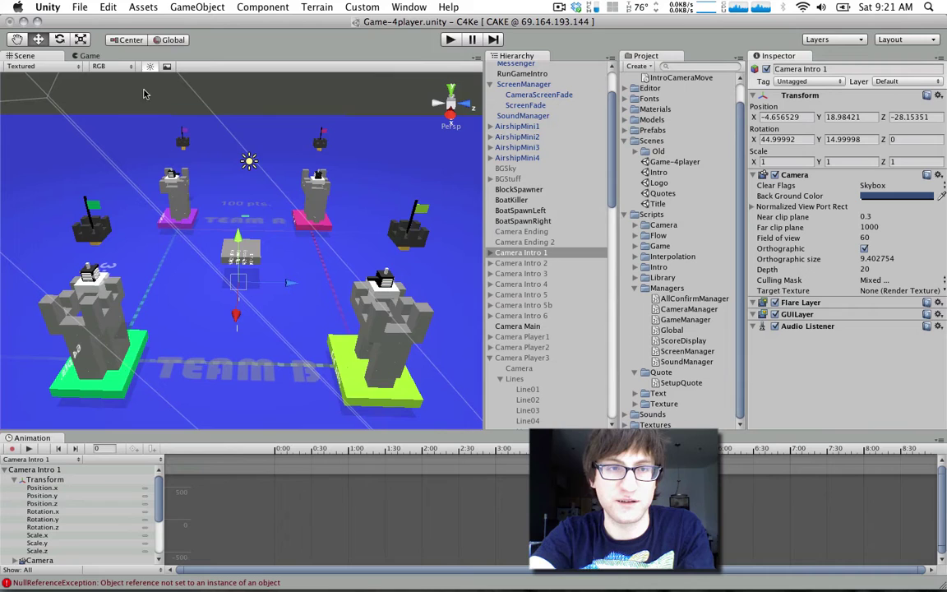
drag(97, 55, 428, 215)
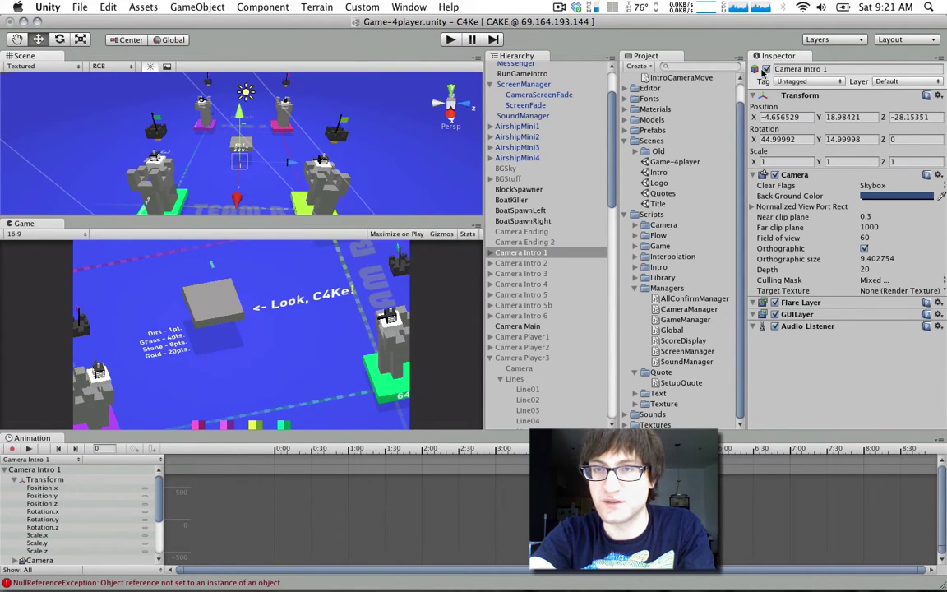
Step: Deactivate Camera Intro 1 with its children and reactivate them to compare the main and intro shots in the Game view
click(766, 69)
click(574, 213)
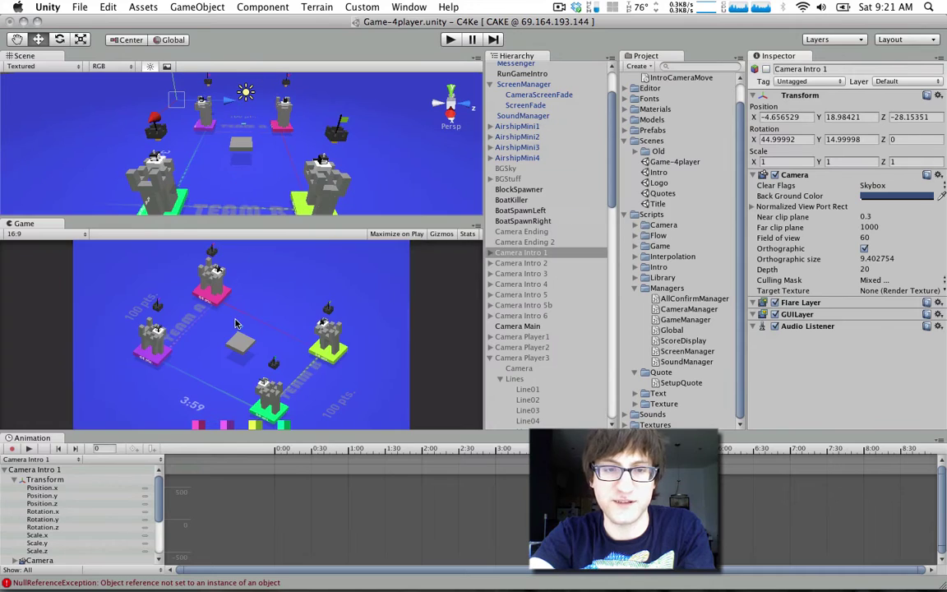
click(766, 69)
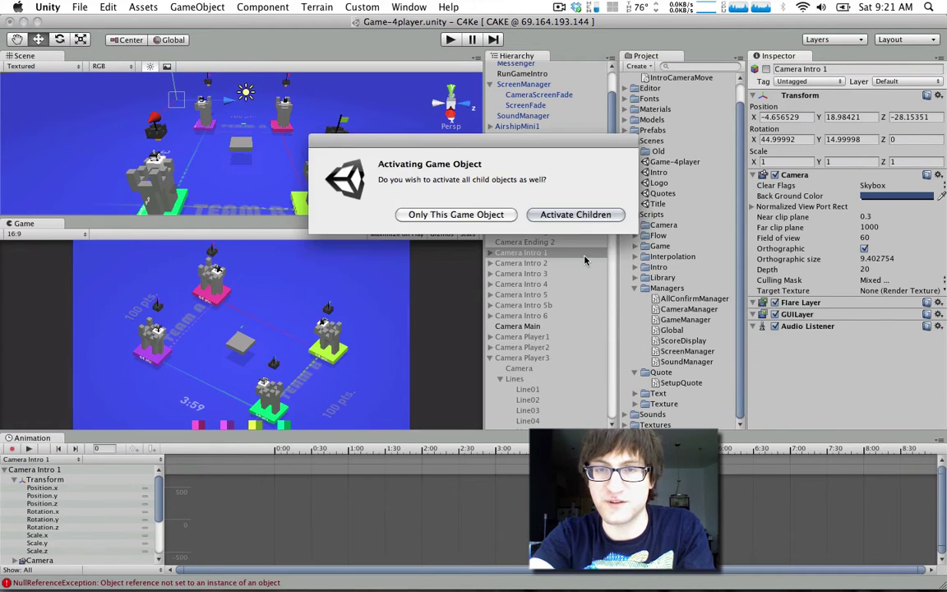
click(576, 214)
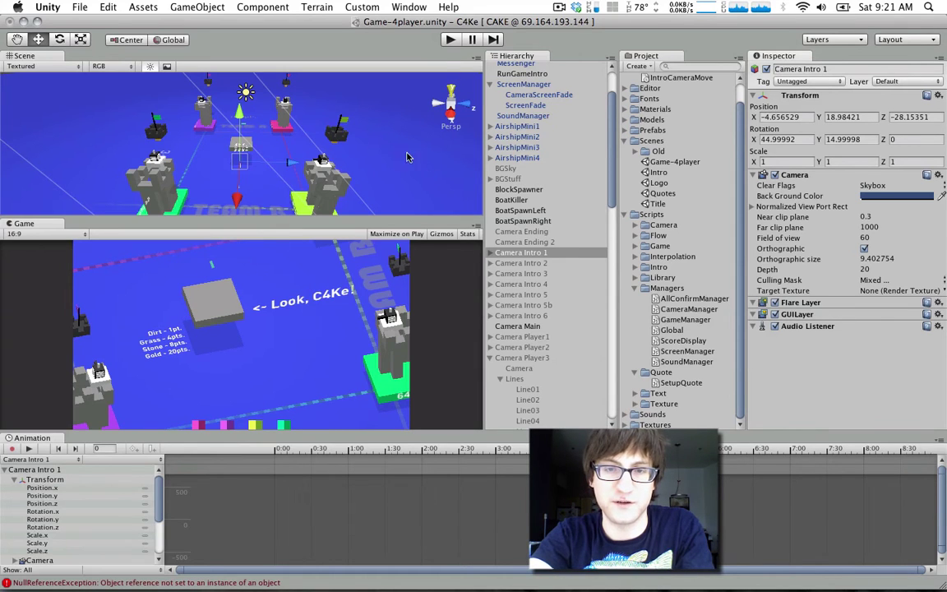
Step: Inspect the Look Cake and Points text objects under Camera Intro 1, and examine them up close in the scene
click(526, 252)
key(Right)
click(535, 265)
click(537, 273)
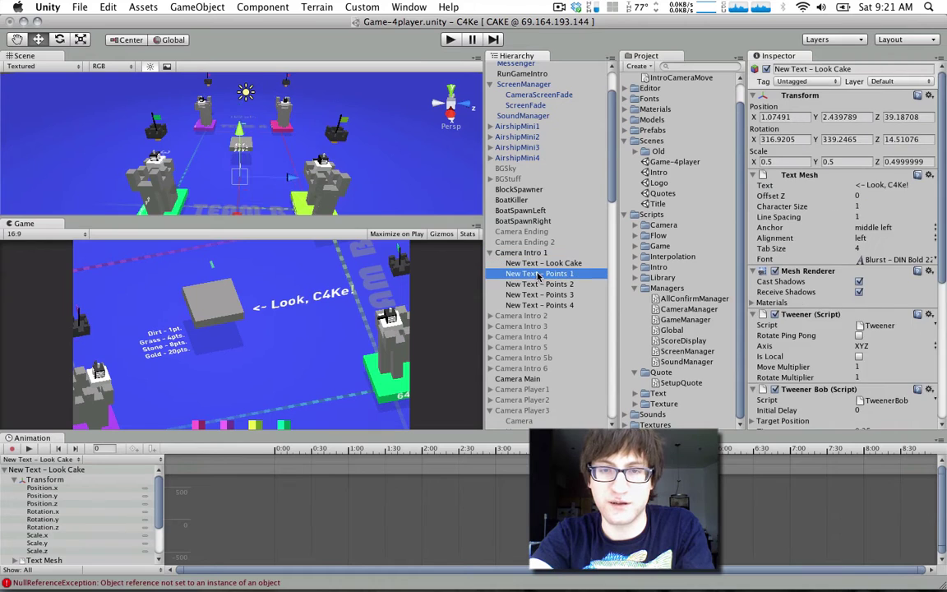
click(537, 284)
click(536, 295)
click(534, 304)
click(536, 284)
key(Up)
key(Up)
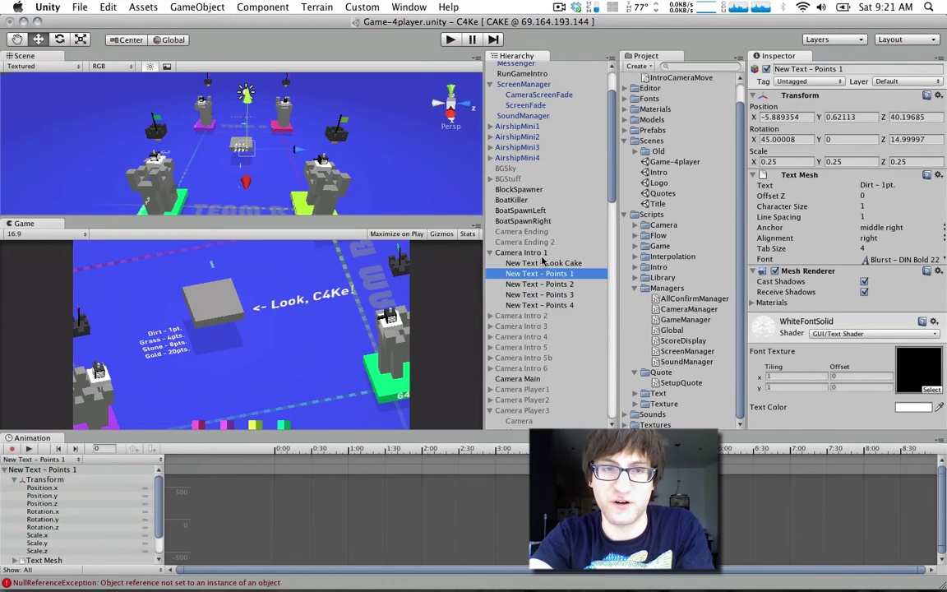
key(f)
alt+drag(212, 146, 279, 201)
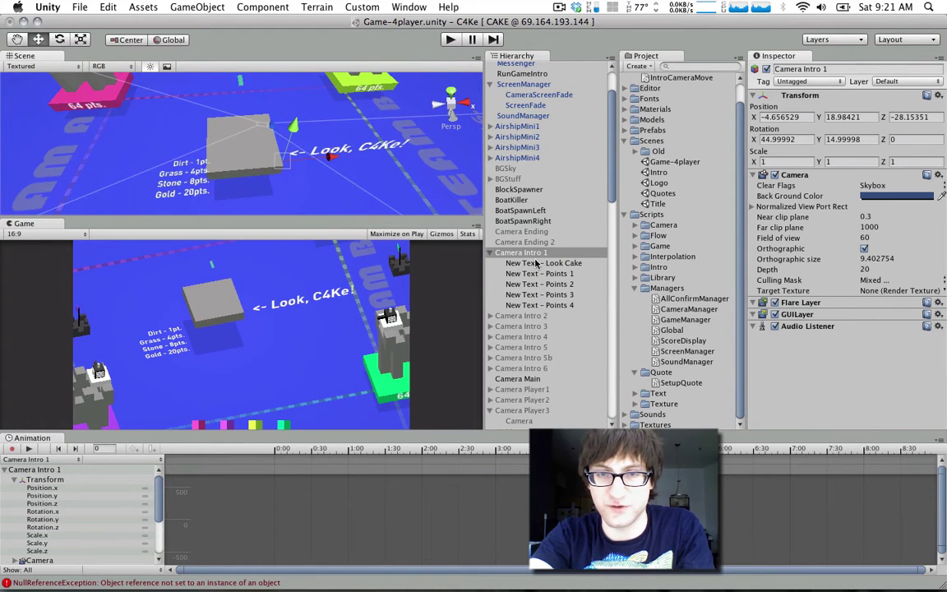
Step: Deactivate Camera Intro 1 with all its children and collapse its child list
click(535, 252)
click(766, 69)
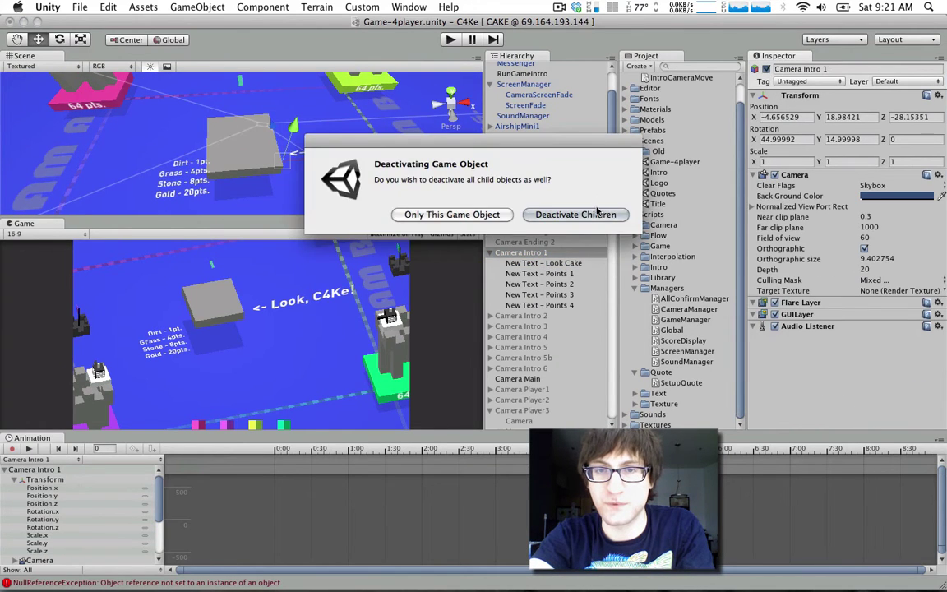
click(598, 212)
click(522, 315)
click(490, 253)
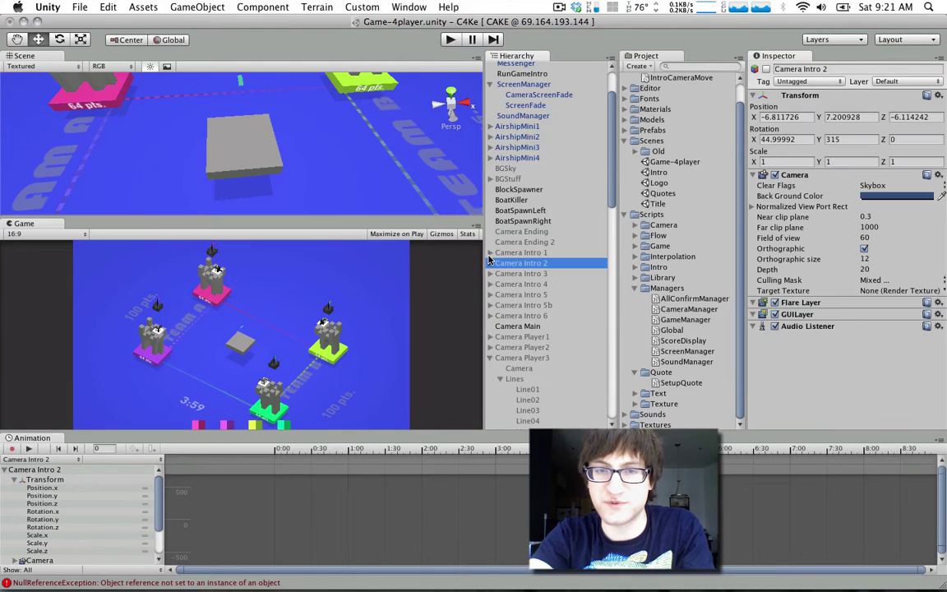
Step: Preview Camera Intro 2's shot by temporarily activating it with its children, and deactivate them again
click(766, 69)
click(530, 214)
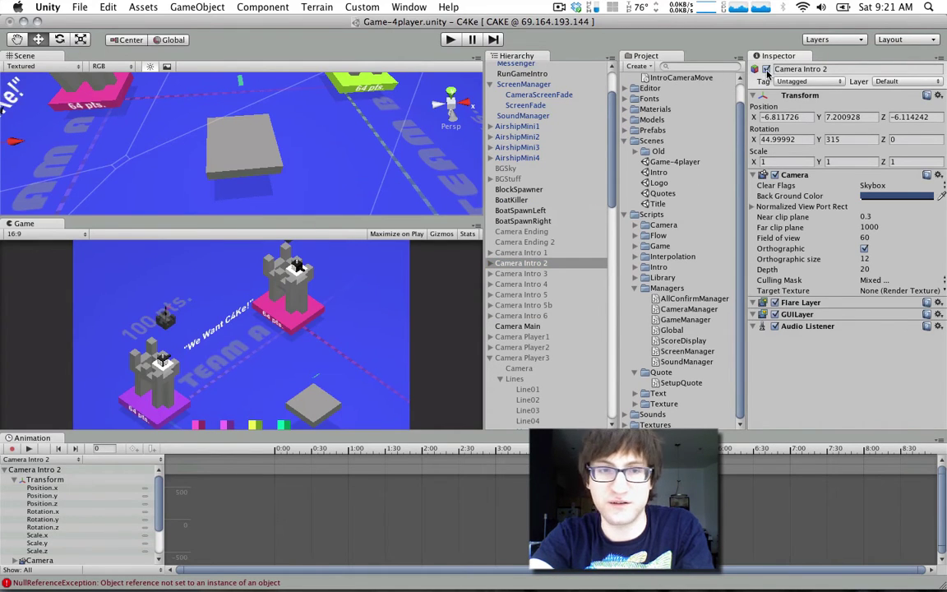
click(766, 69)
click(564, 214)
Step: Preview Camera Intro 3's shot by temporarily activating it with its children, and deactivate them again
key(Down)
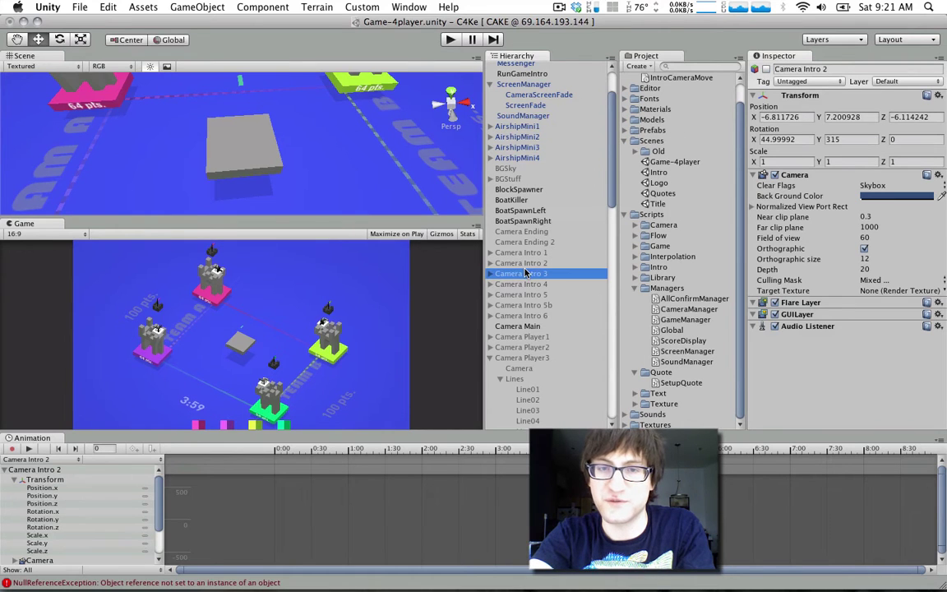
click(766, 69)
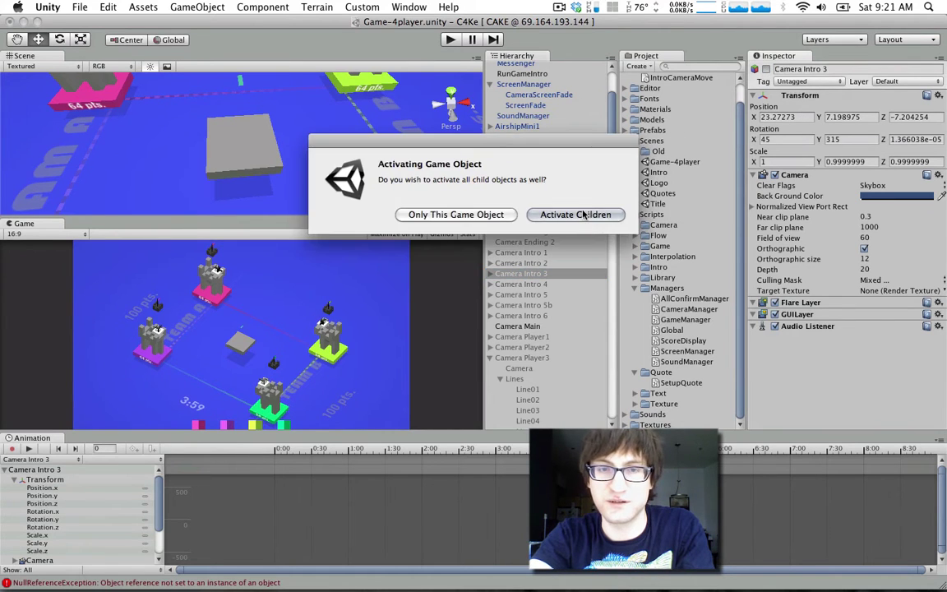
click(564, 214)
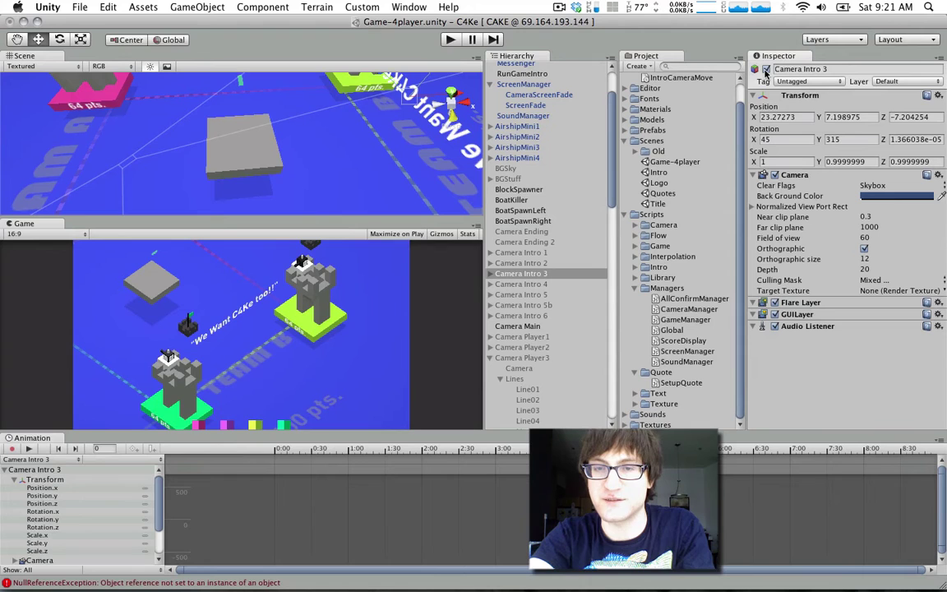
click(766, 69)
click(549, 212)
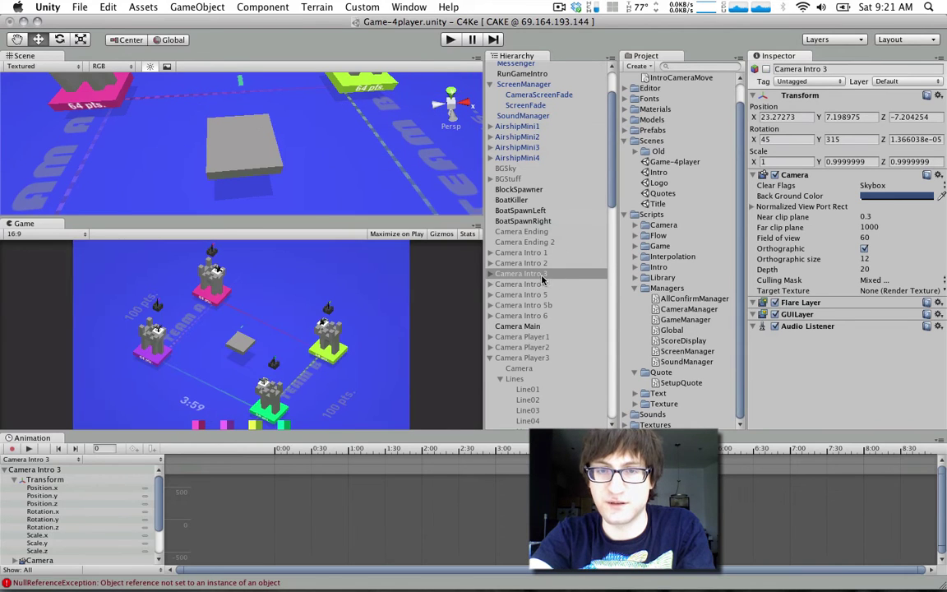
Step: Examine the child objects of Camera Intro 3, 4 and 5, keeping ItemBlock's prefab connection, and collapse the lists
click(491, 274)
click(539, 286)
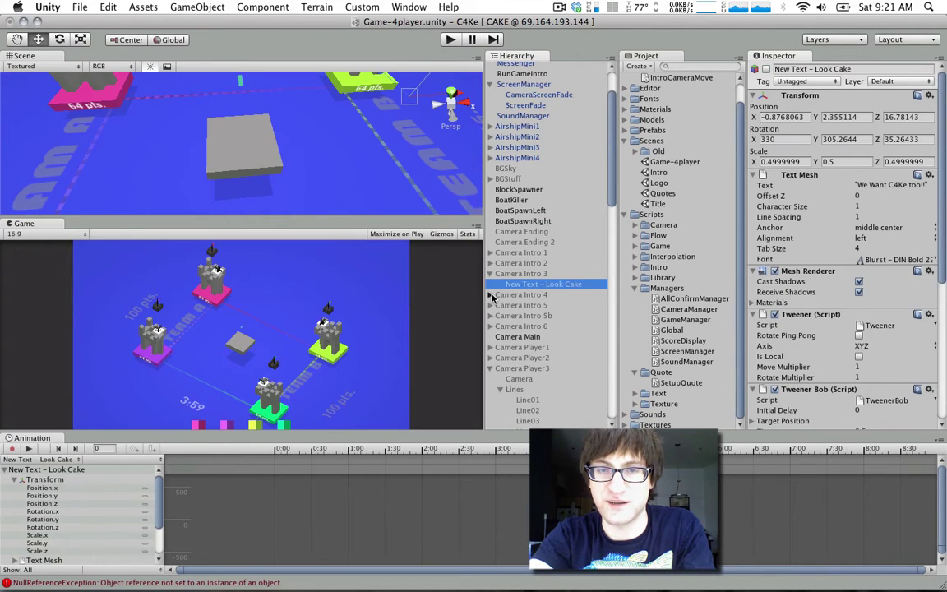
click(490, 295)
click(536, 305)
drag(535, 316, 541, 323)
click(502, 218)
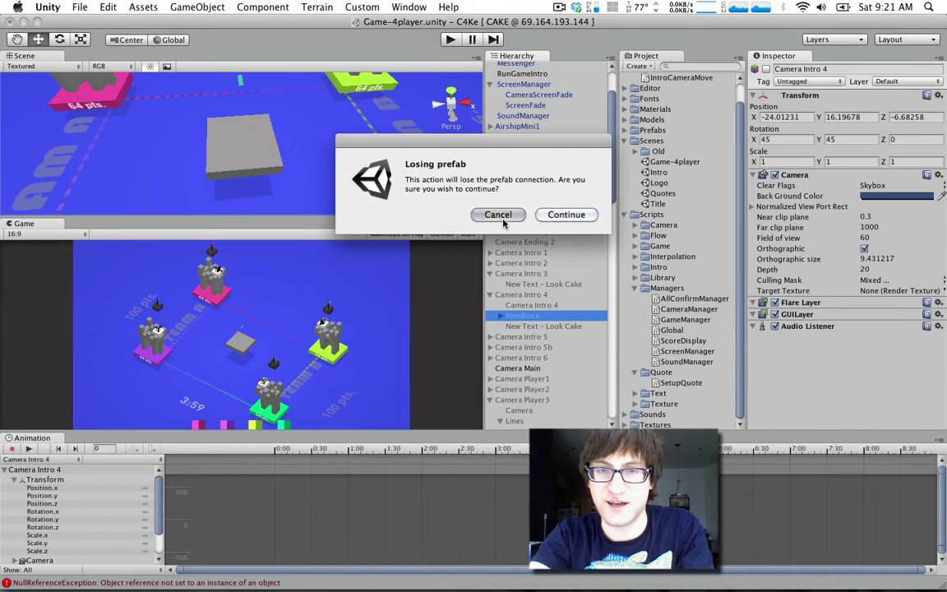
click(490, 295)
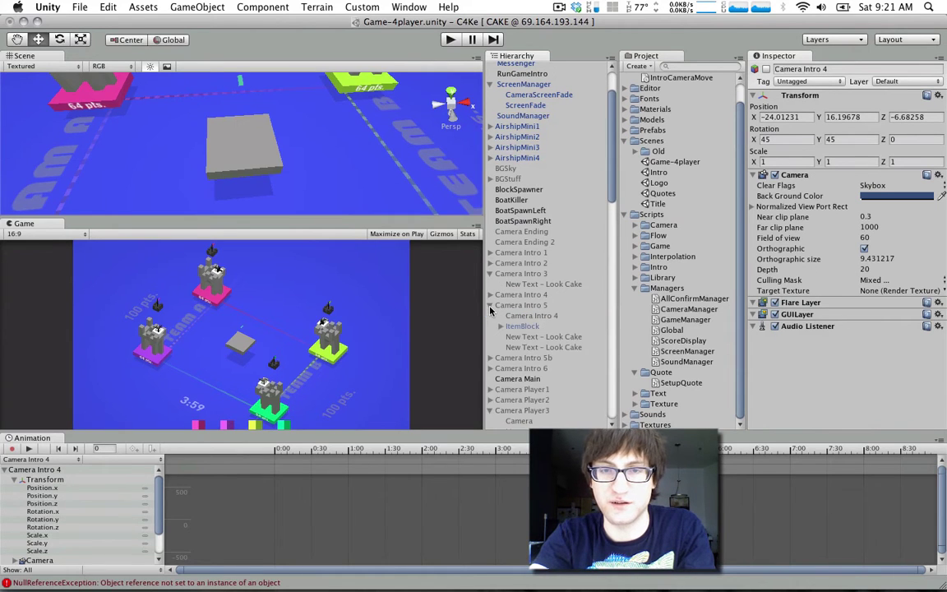
click(489, 274)
scroll(492, 305, up, 2)
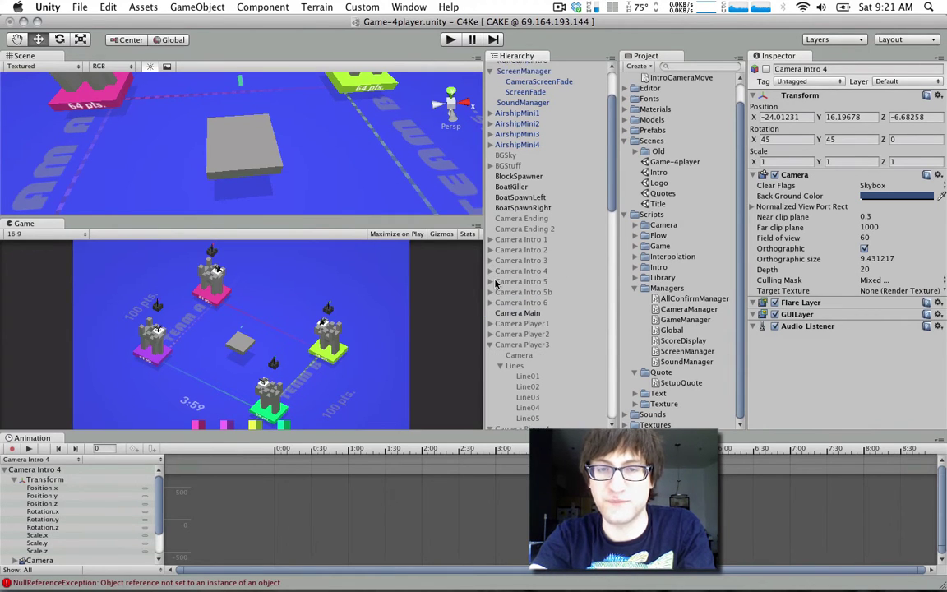
Step: Expand Camera Intro 1 again and go through its text objects from Look Cake to Points 4
click(496, 293)
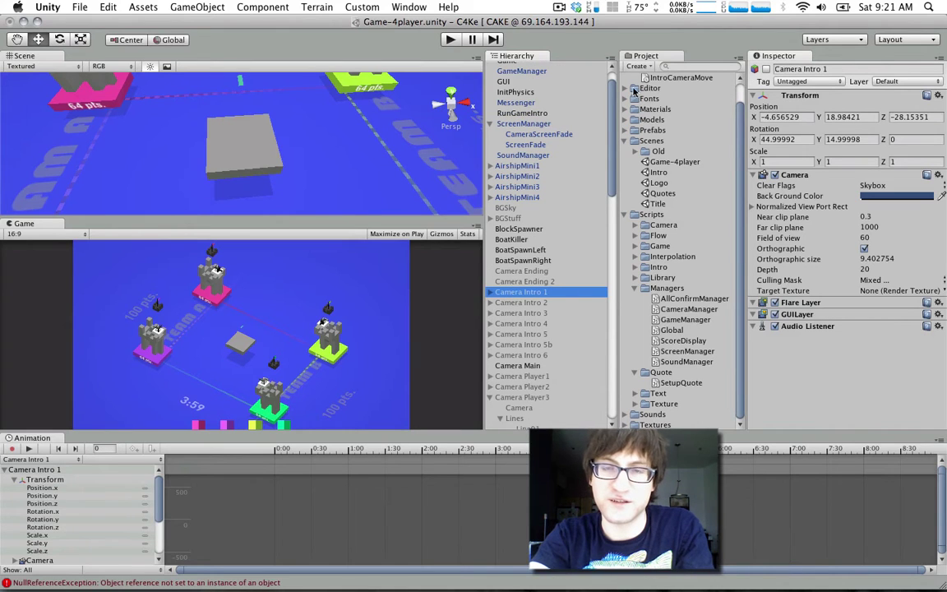
click(490, 293)
click(491, 293)
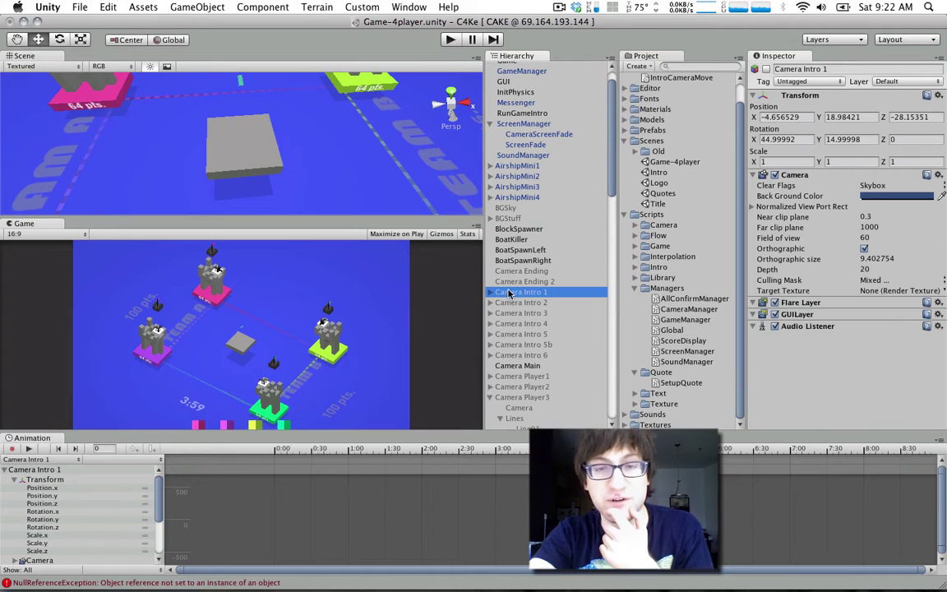
click(491, 293)
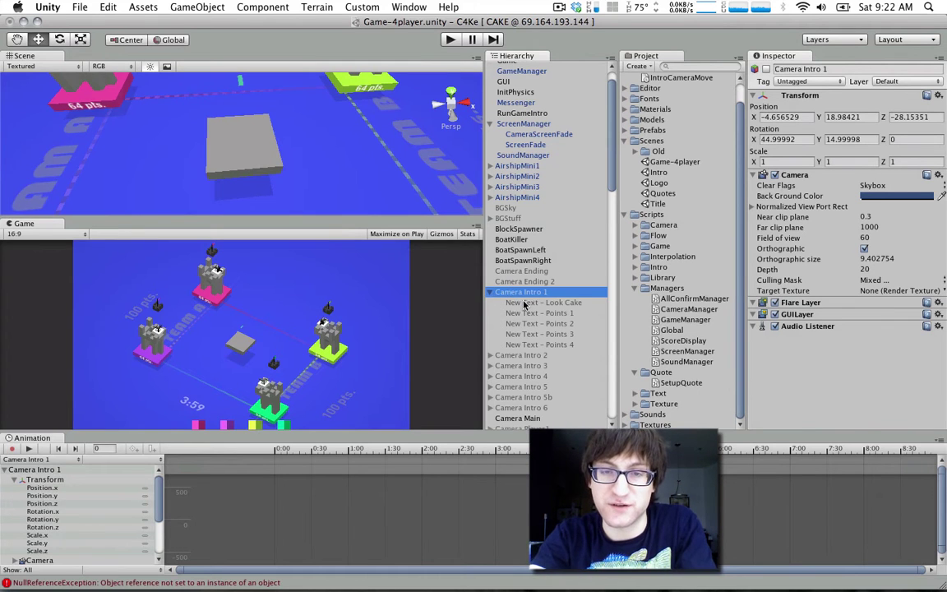
click(523, 303)
click(519, 294)
key(Down)
key(Down)
key(Down)
key(Down)
key(Down)
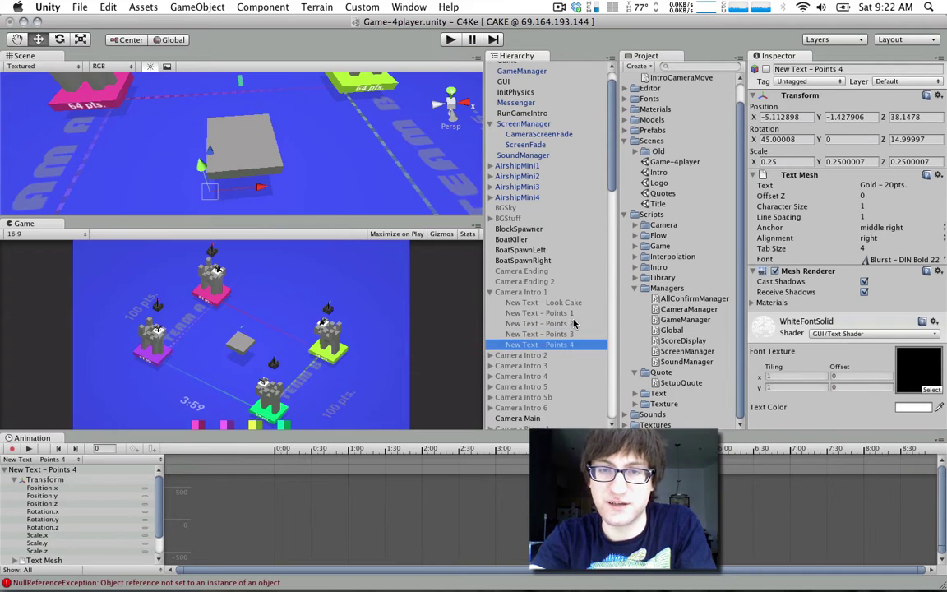
Step: Collapse Camera Intro 1 and the Managers script folder, and browse the scripts in the Flow, Game and Intro folders
click(491, 292)
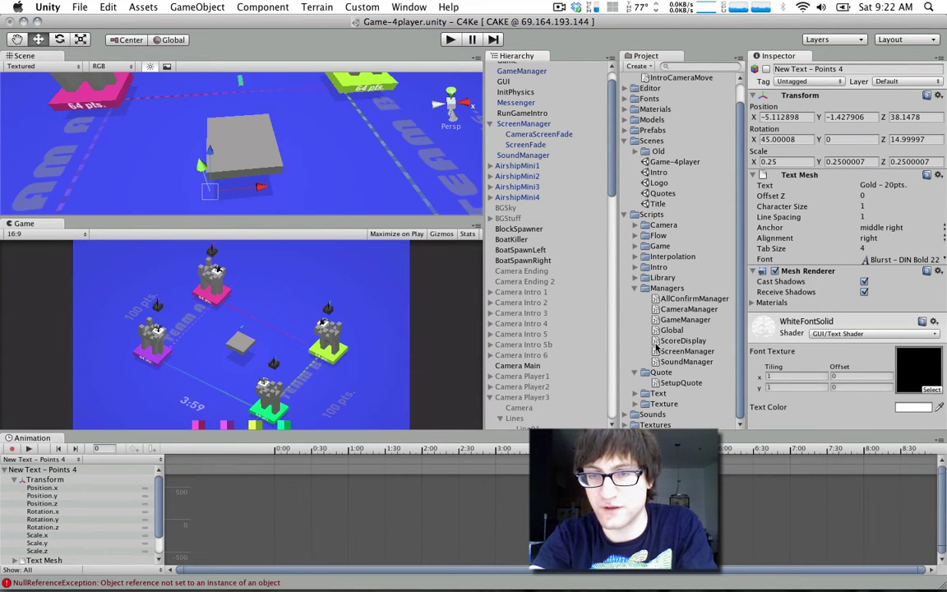
click(635, 289)
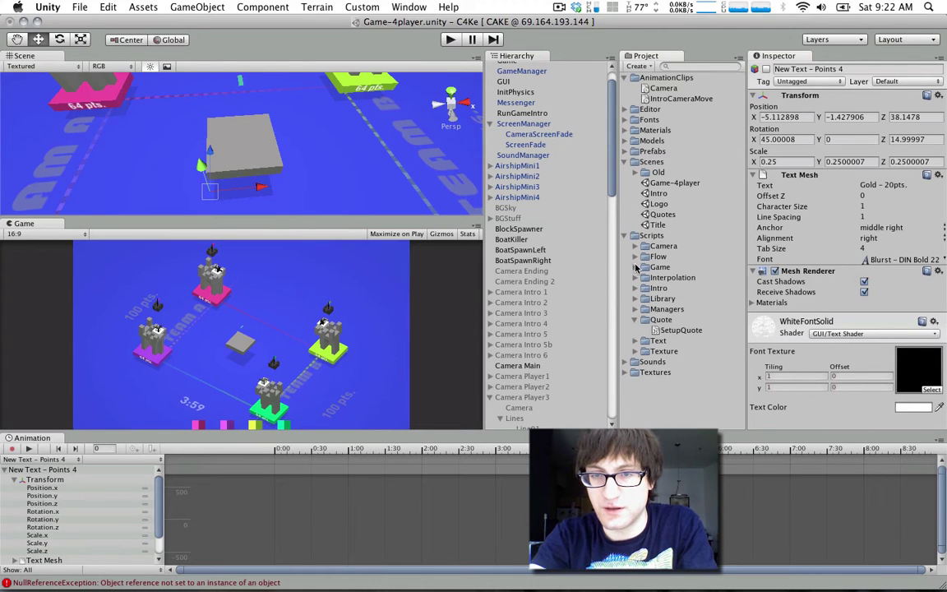
click(635, 257)
click(644, 288)
scroll(647, 293, down, 10)
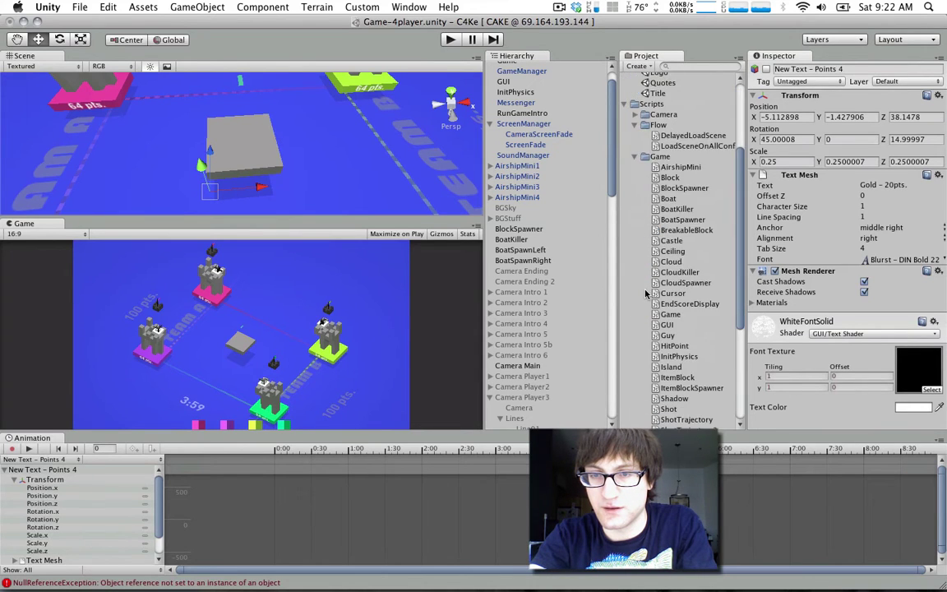
scroll(646, 292, down, 1)
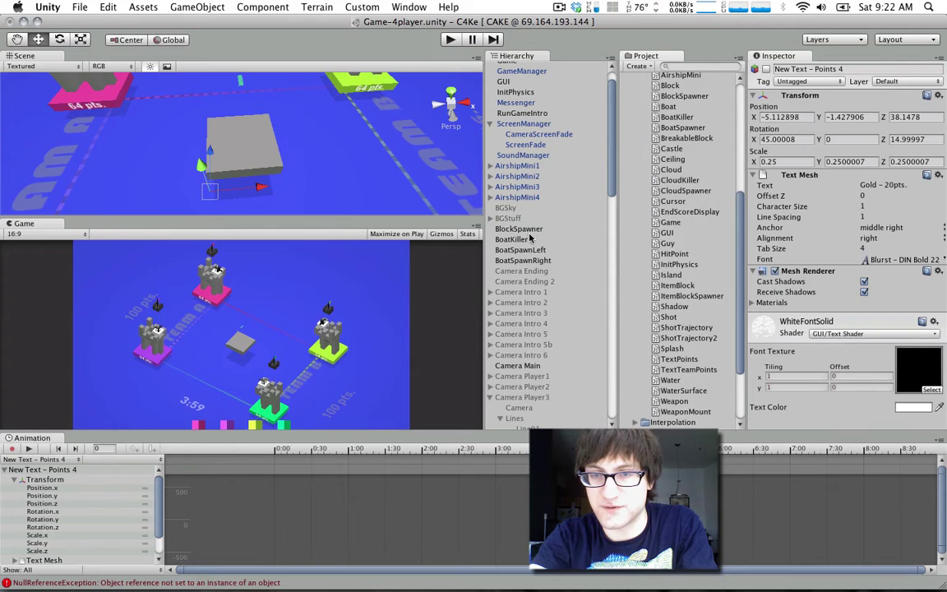
scroll(547, 224, up, 2)
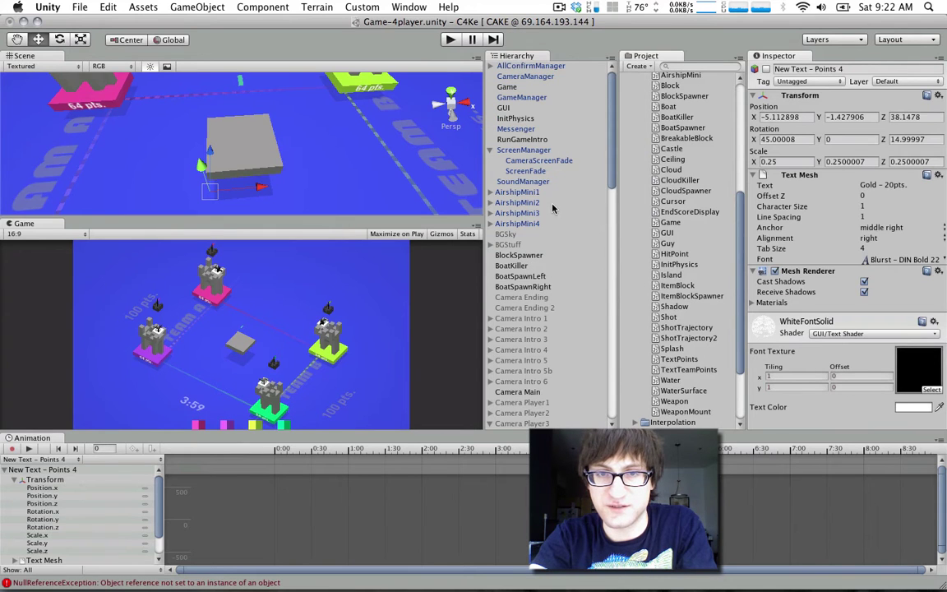
Step: Open the RunGameIntro object's script in TextMate and read through its Start and DoDone functions
click(519, 140)
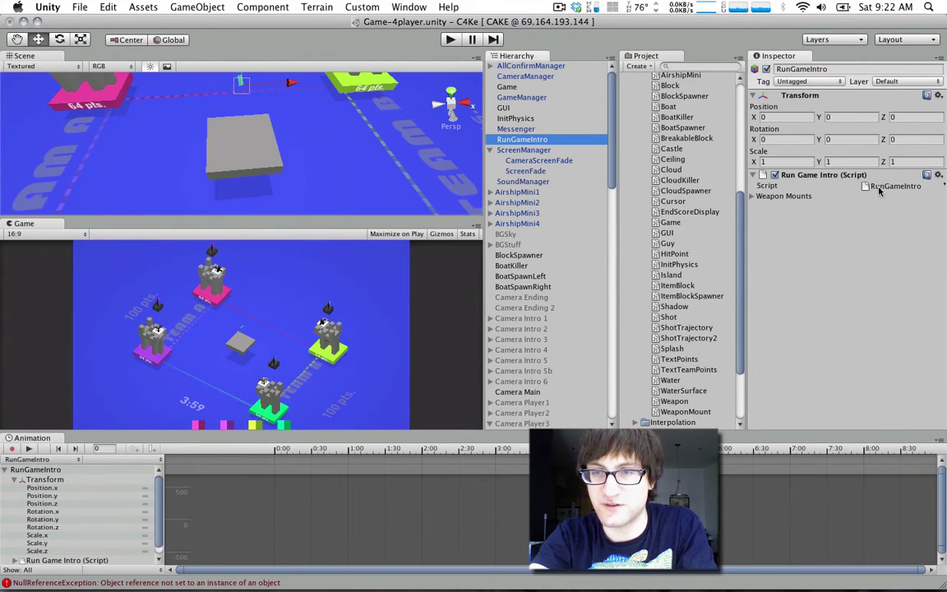
double_click(878, 187)
click(262, 224)
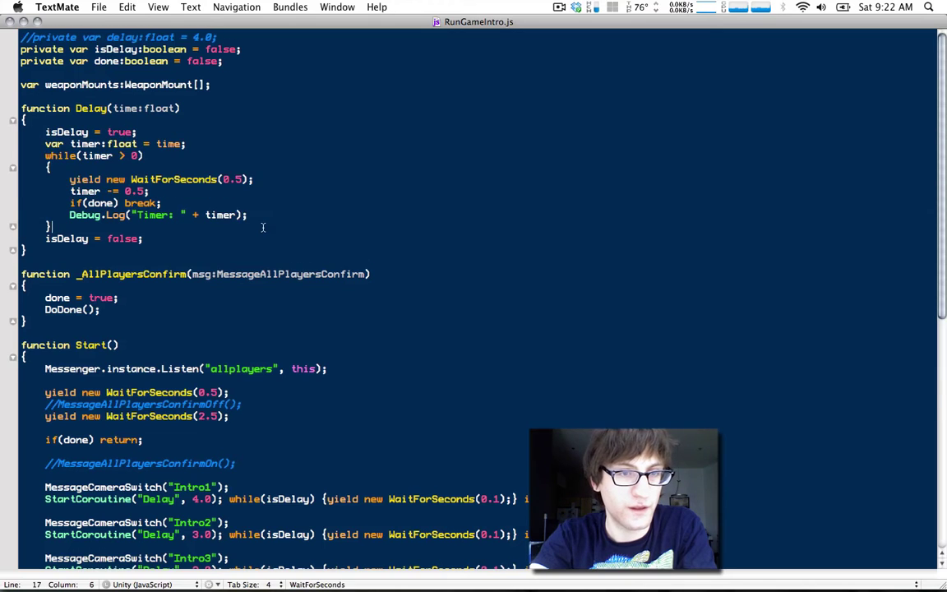
scroll(262, 224, down, 8)
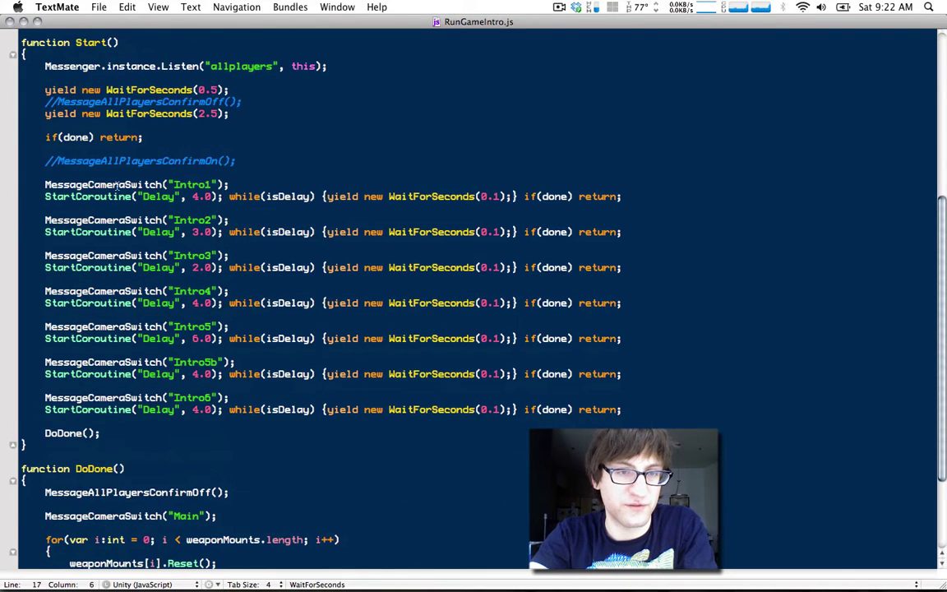
scroll(80, 184, down, 3)
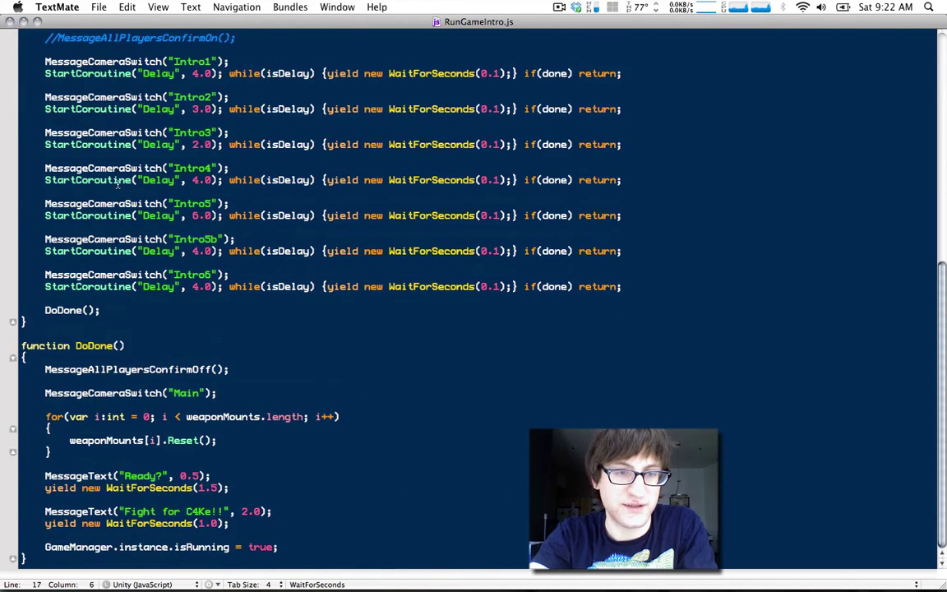
scroll(99, 187, up, 10)
scroll(121, 190, down, 1)
scroll(123, 198, down, 2)
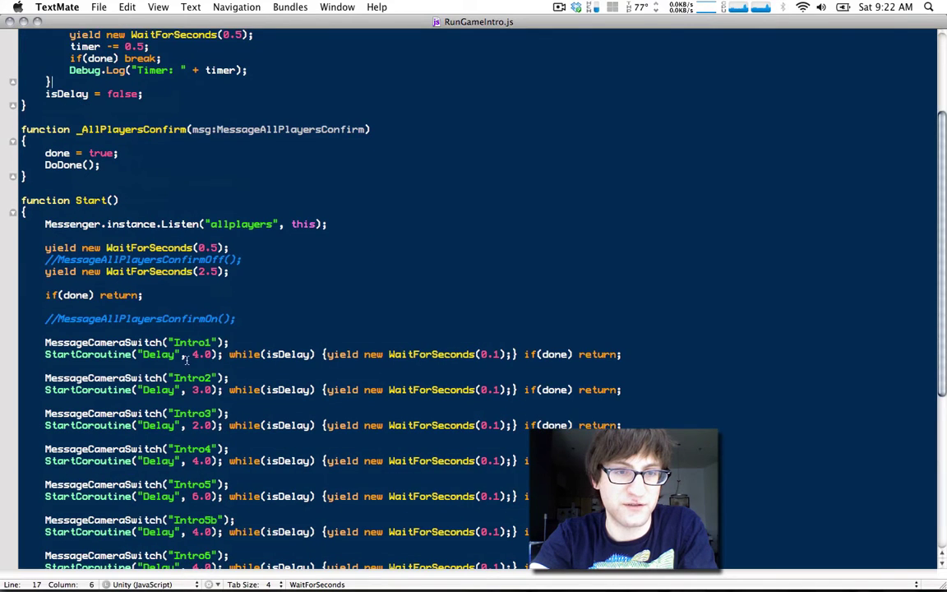
Step: Examine the Intro1 camera switch line and the Delay coroutine line that follows it in the Start function
drag(112, 342, 252, 339)
click(253, 340)
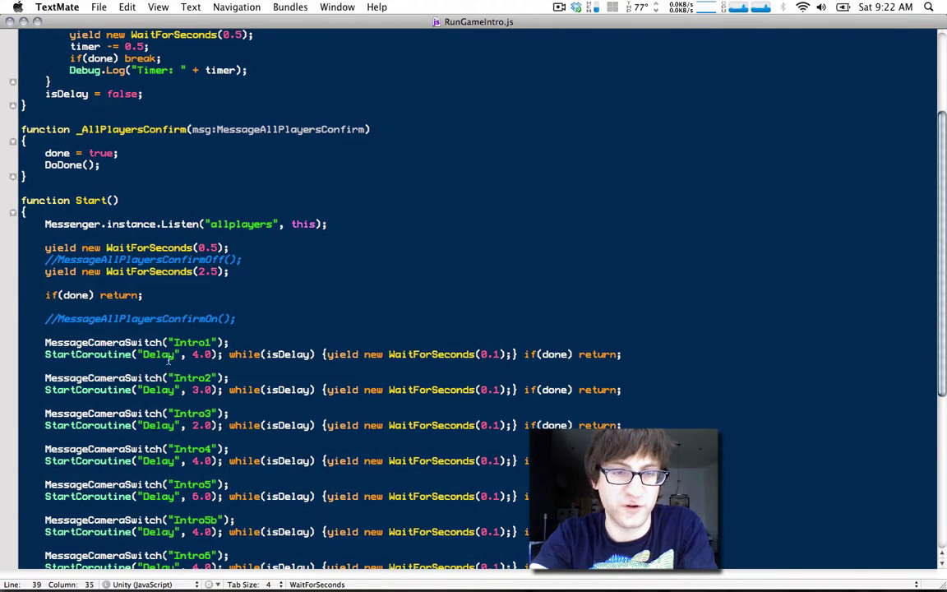
scroll(156, 348, down, 1)
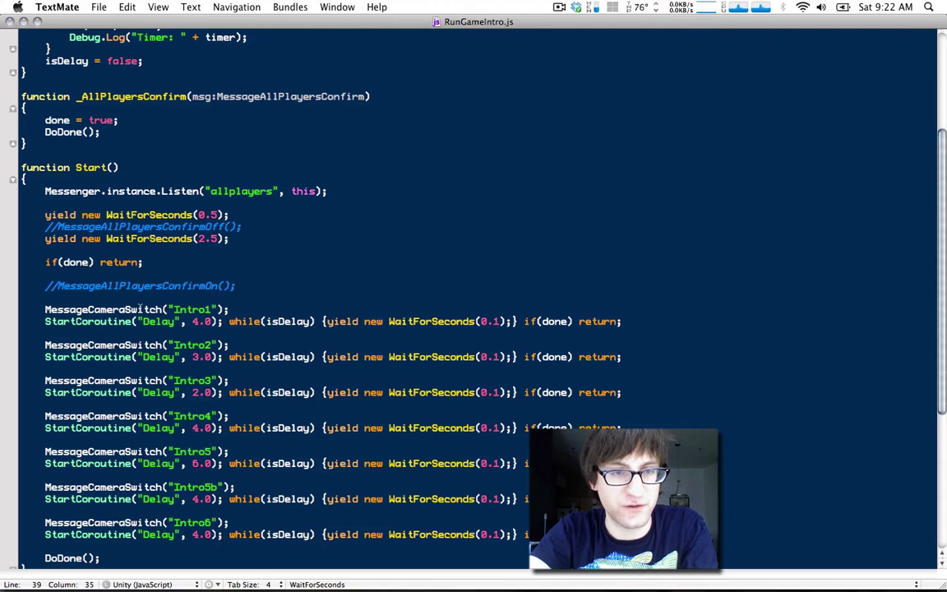
drag(68, 321, 367, 310)
click(365, 309)
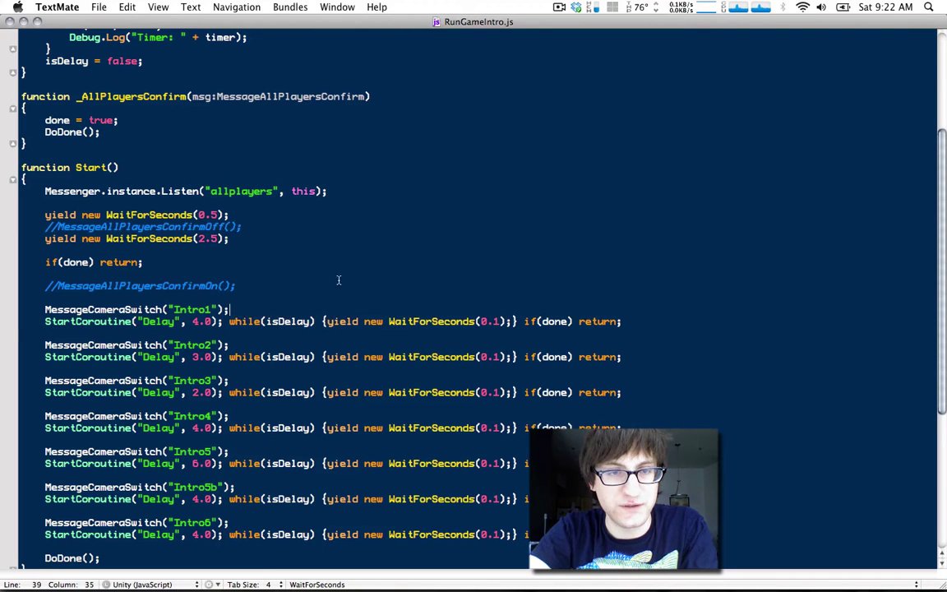
scroll(302, 297, down, 7)
scroll(221, 198, up, 4)
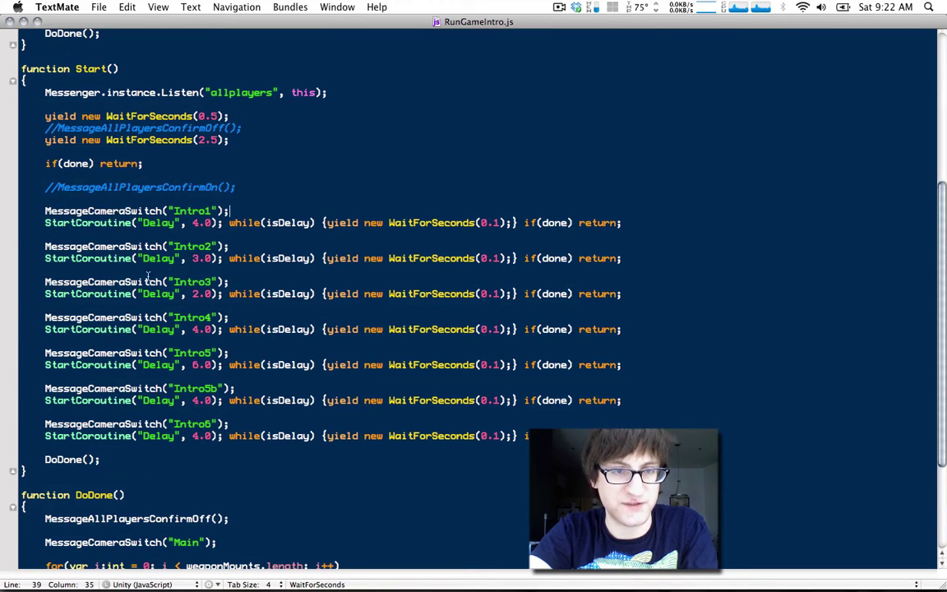
Step: Examine the isDelay wait loop and done check on the Intro2 line, and review the rest of the camera sequence
scroll(322, 294, down, 4)
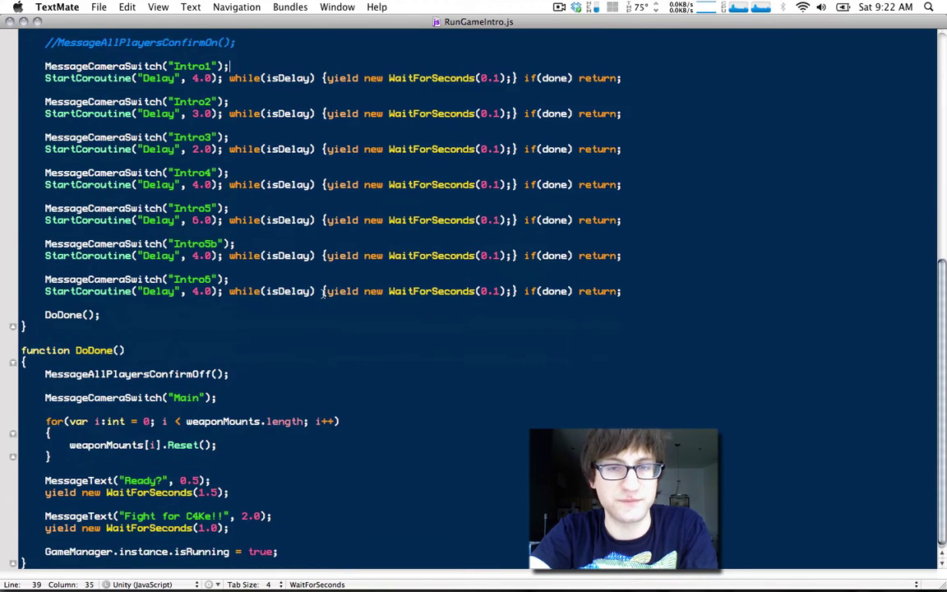
scroll(322, 295, up, 10)
scroll(321, 294, down, 9)
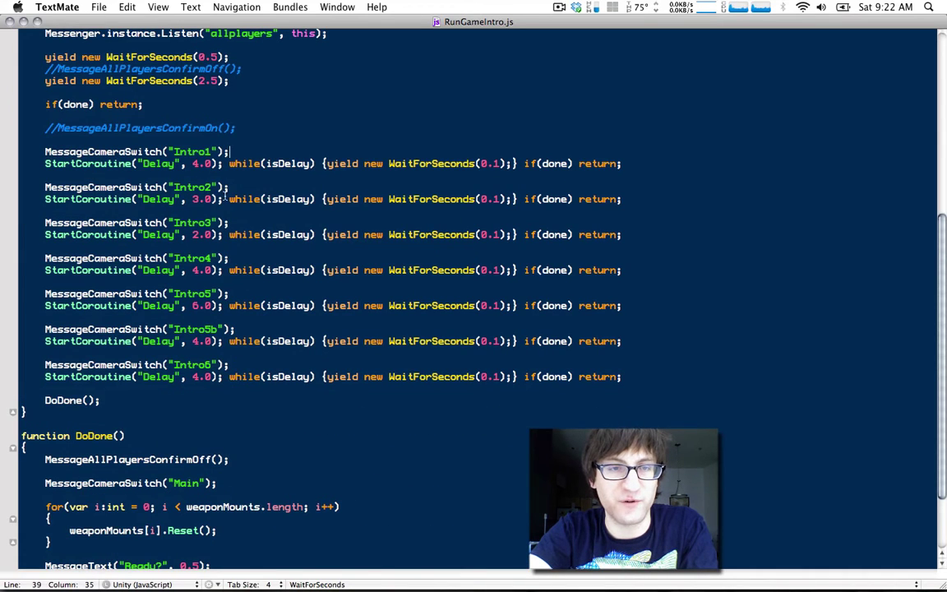
drag(227, 199, 668, 196)
click(668, 196)
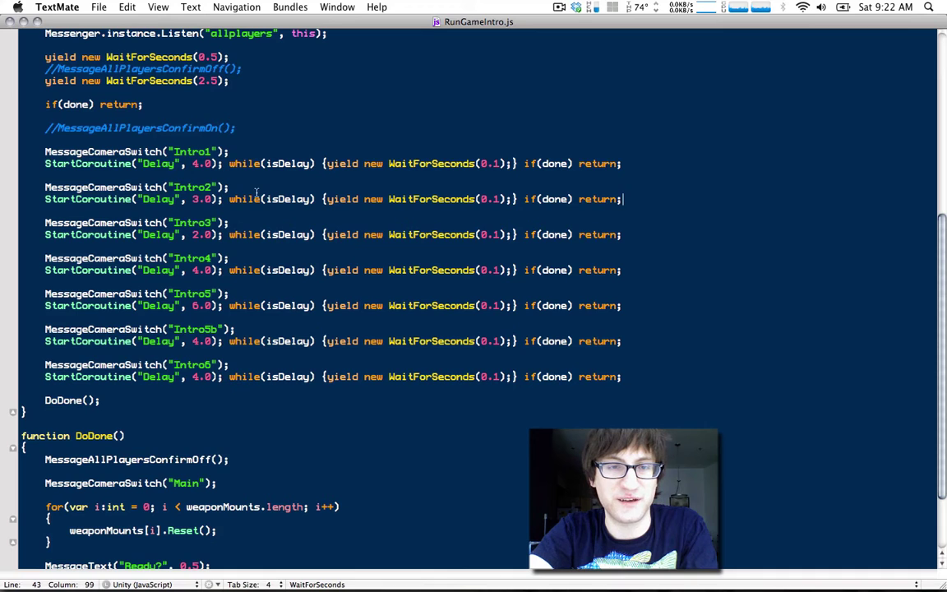
scroll(161, 189, down, 3)
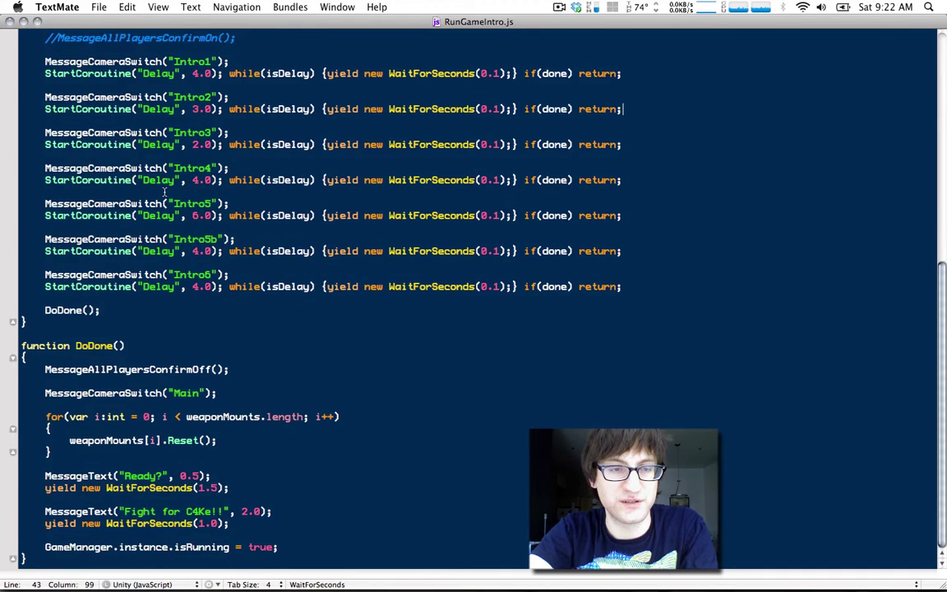
scroll(165, 191, up, 10)
Step: Close the open script files, discarding the changes to AllConfirmManager.js, and return to Unity
key(super+w)
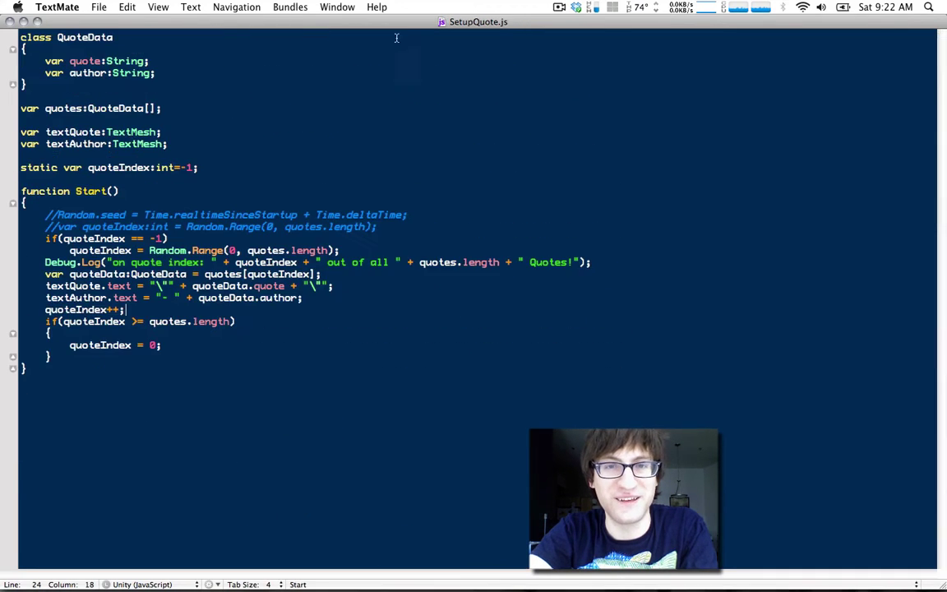
key(super+w)
key(super+w)
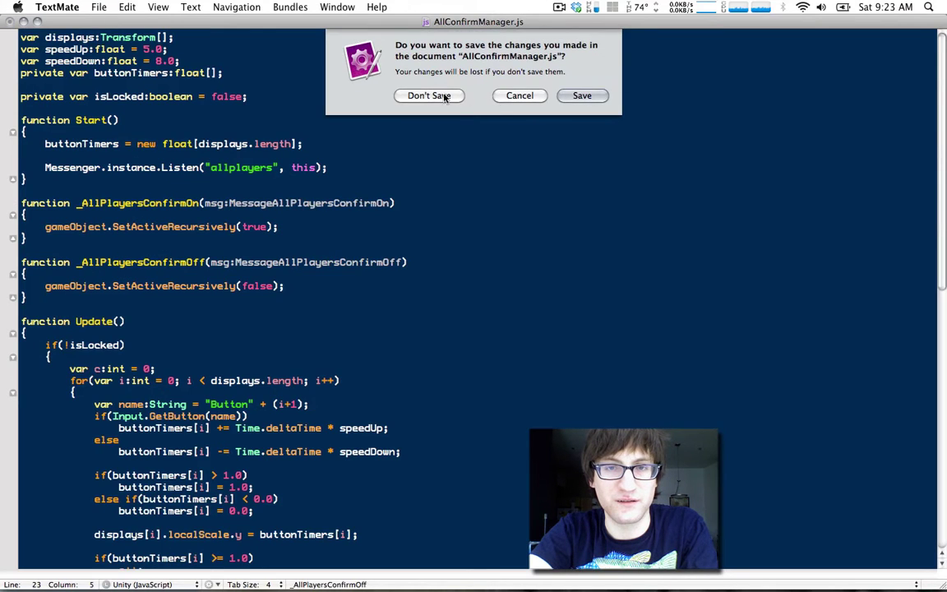
click(429, 95)
click(368, 22)
Step: Enlarge the Scene view, select ScreenManager, and collapse and re-expand its child list
scroll(259, 138, down, 5)
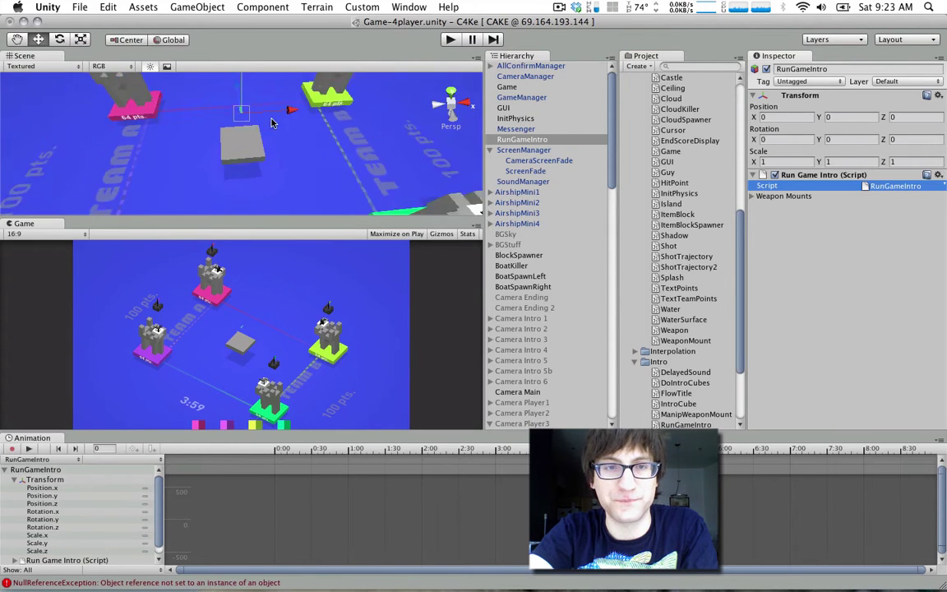
alt+drag(270, 121, 321, 243)
click(514, 149)
click(491, 150)
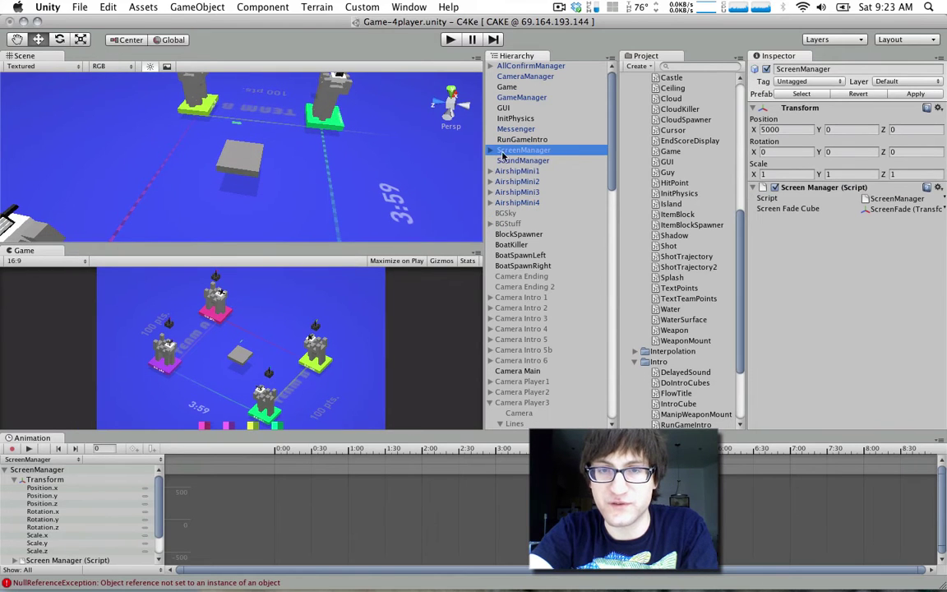
click(530, 161)
click(510, 149)
click(491, 149)
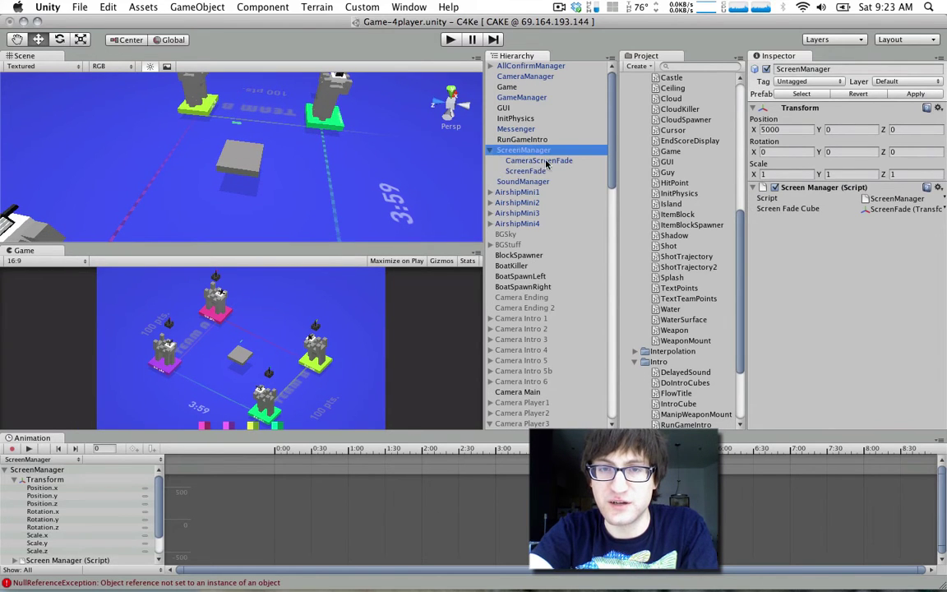
Step: Examine the settings of ScreenManager's CameraScreenFade and ScreenFade children and of ScreenManager itself
click(535, 171)
click(543, 162)
click(539, 181)
click(540, 171)
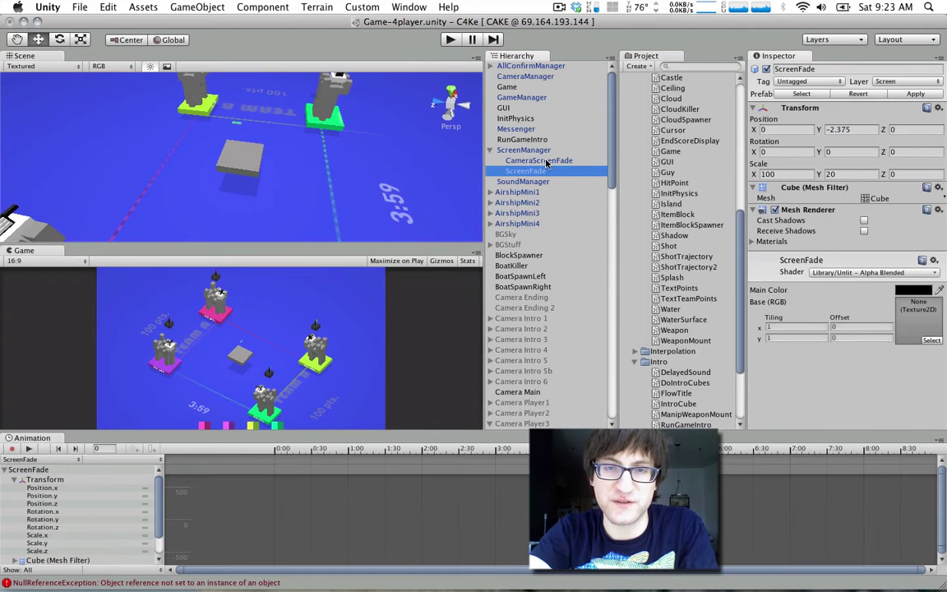
click(547, 159)
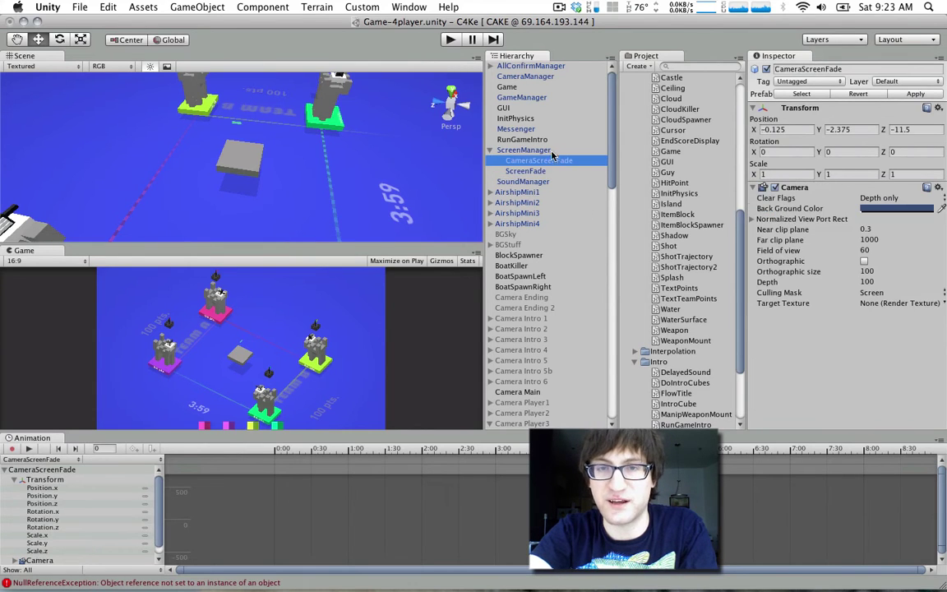
click(549, 151)
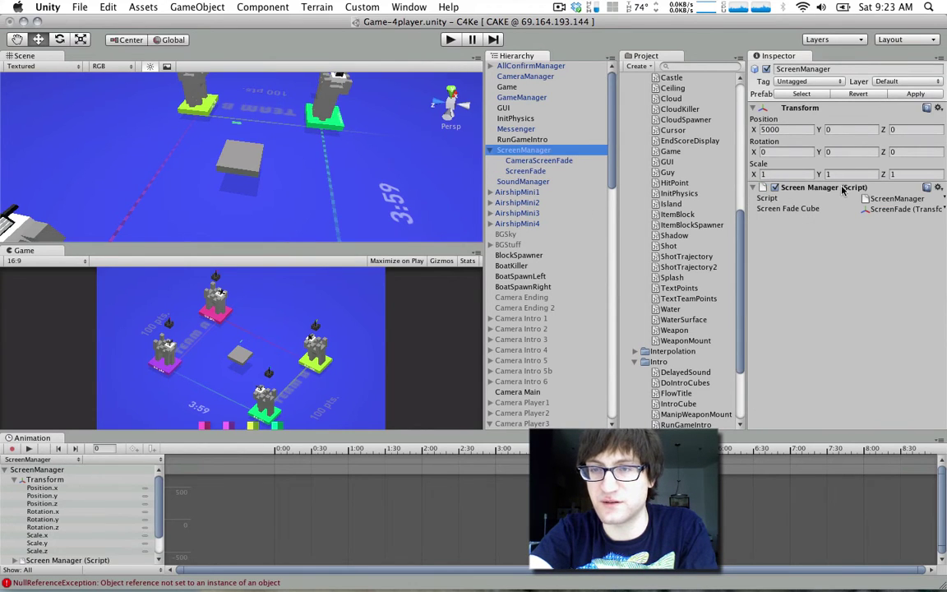
Step: Read the fade functions in the ScreenManager script, and return to Unity to recheck CameraScreenFade and ScreenManager
double_click(843, 198)
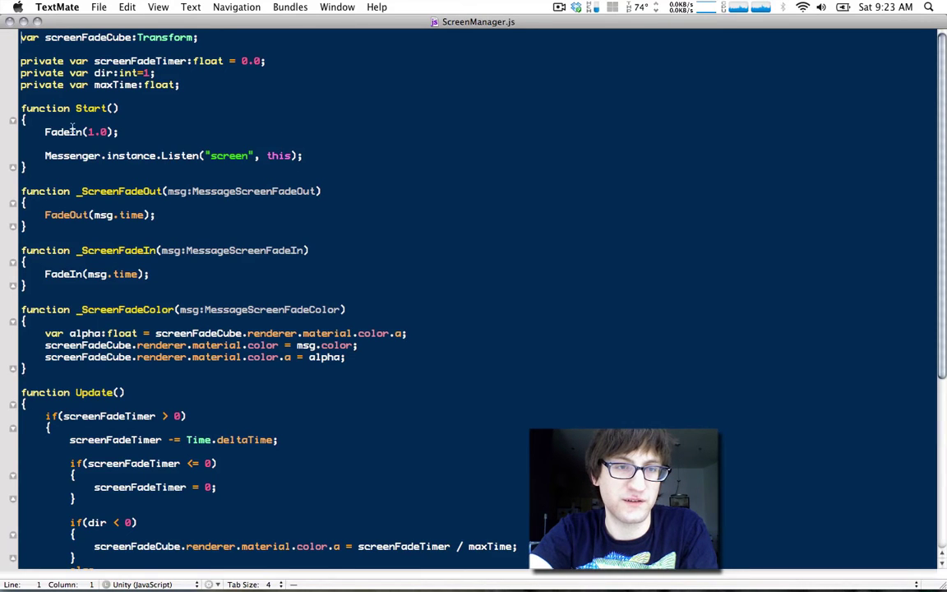
key(super+Tab)
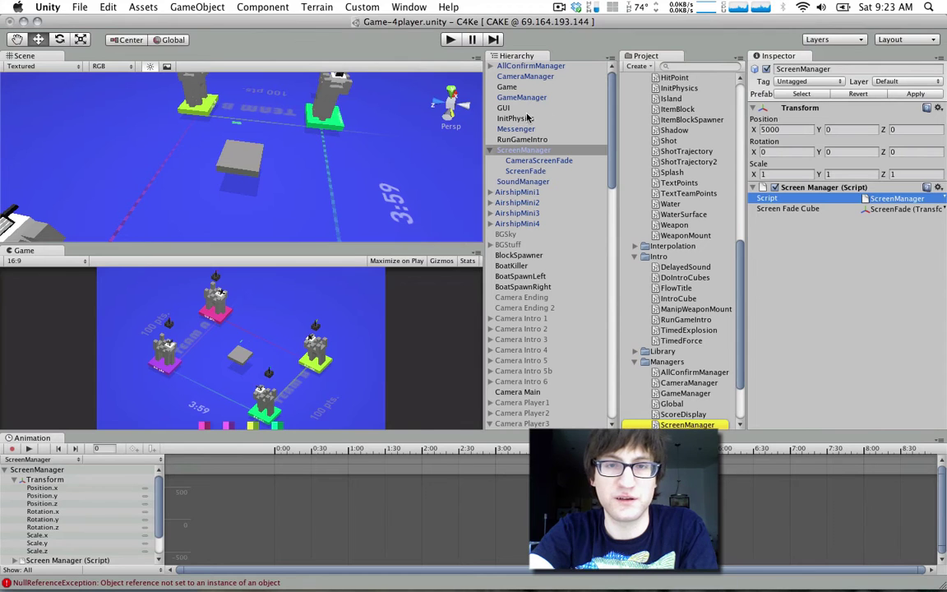
click(541, 161)
click(533, 150)
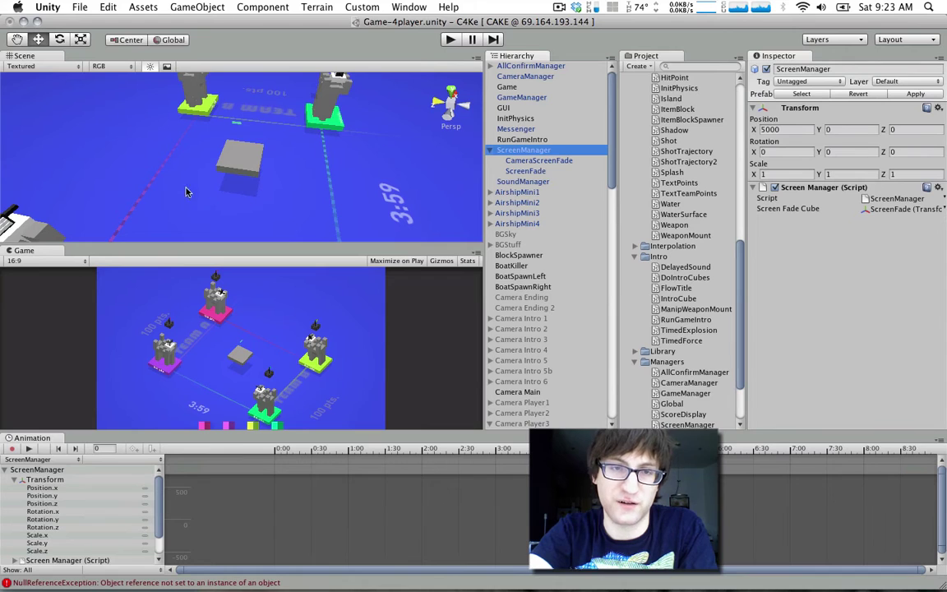
Step: Go through RunGameIntro, Messenger and InitPhysics, expand InitPhysics' Gravity values and open its script
click(523, 138)
click(523, 129)
click(526, 119)
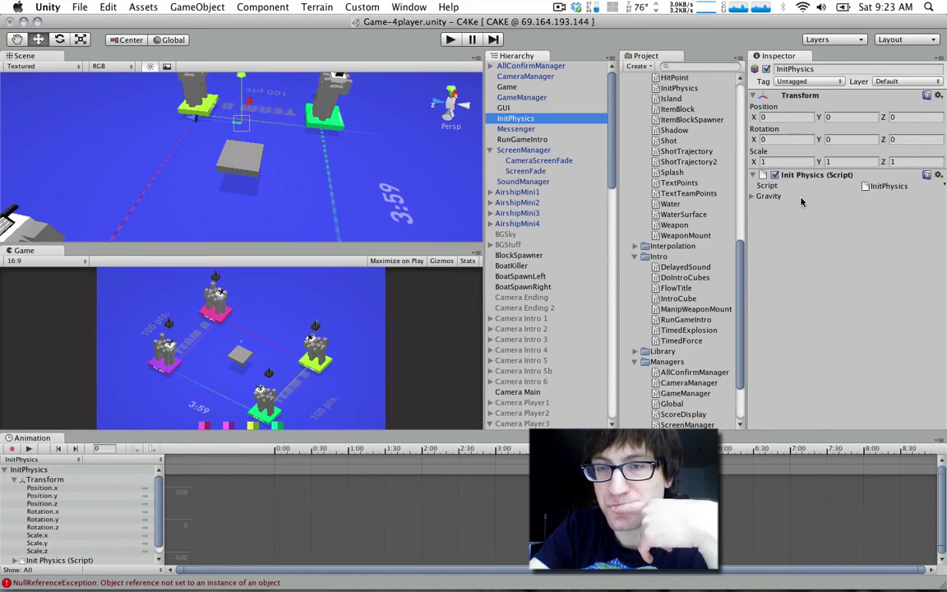
click(752, 196)
double_click(889, 186)
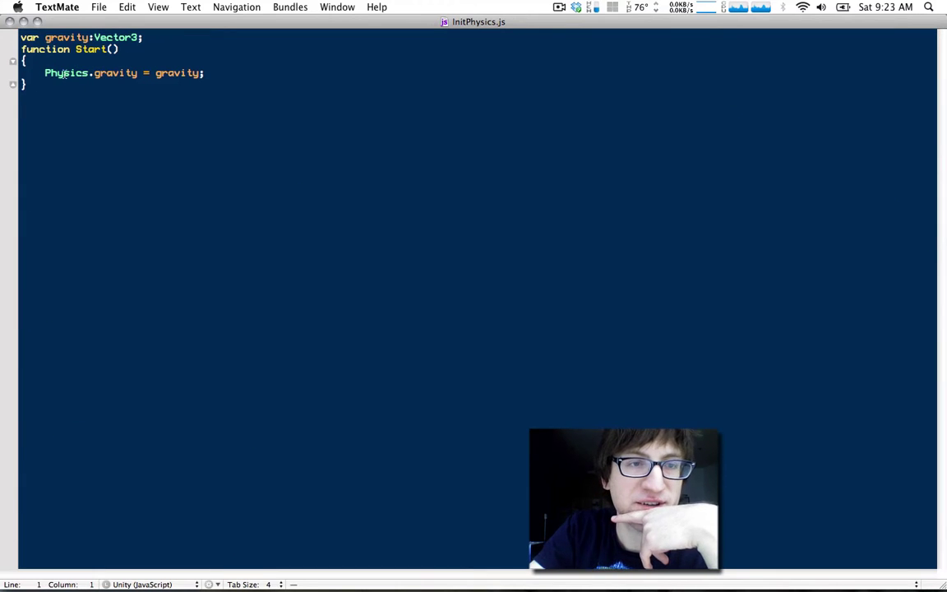
Step: Examine the Physics.gravity assignment in InitPhysics.js and compare it with the object's Gravity values in Unity
drag(64, 72, 251, 74)
click(237, 73)
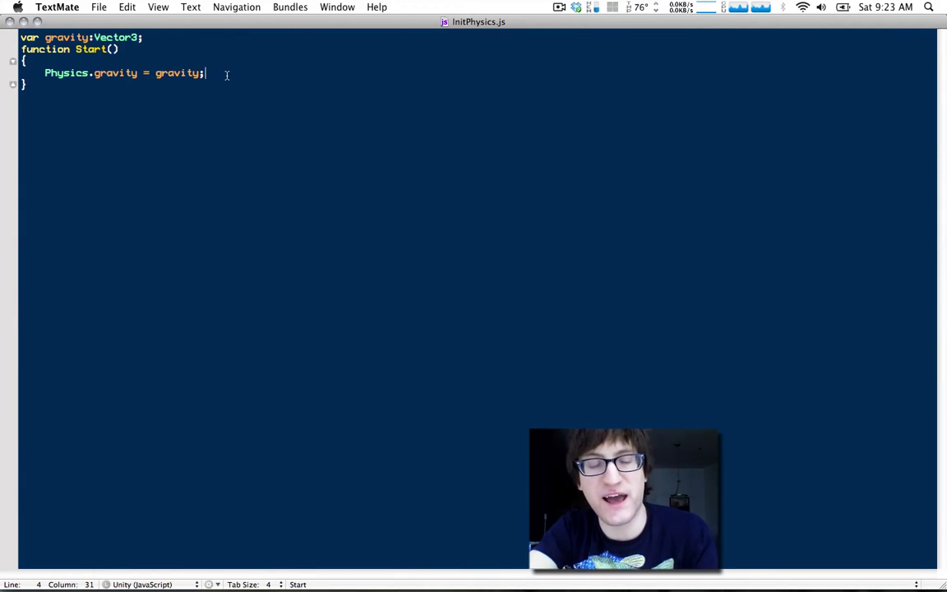
key(super+Tab)
key(super+Tab)
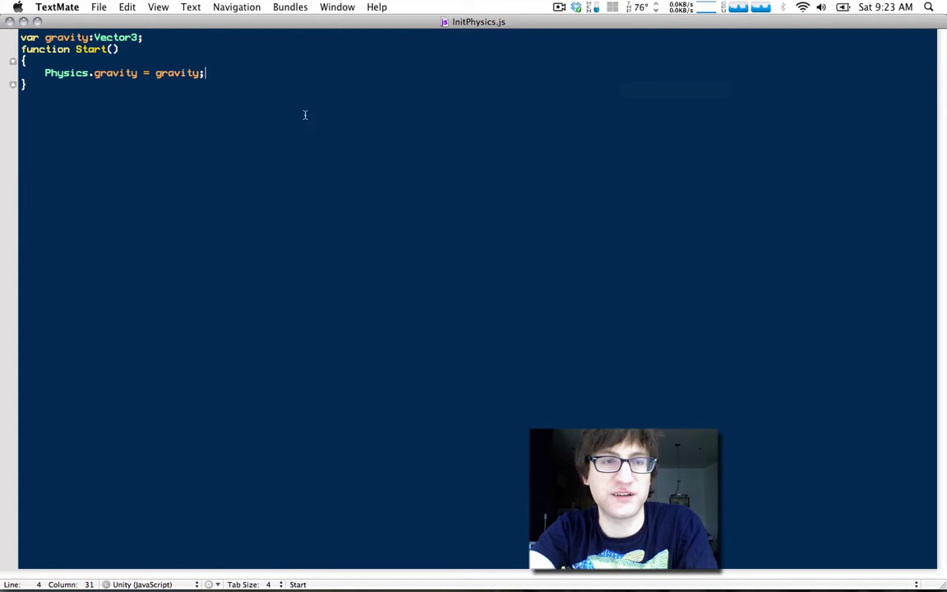
drag(133, 73, 244, 73)
click(243, 74)
key(super+Tab)
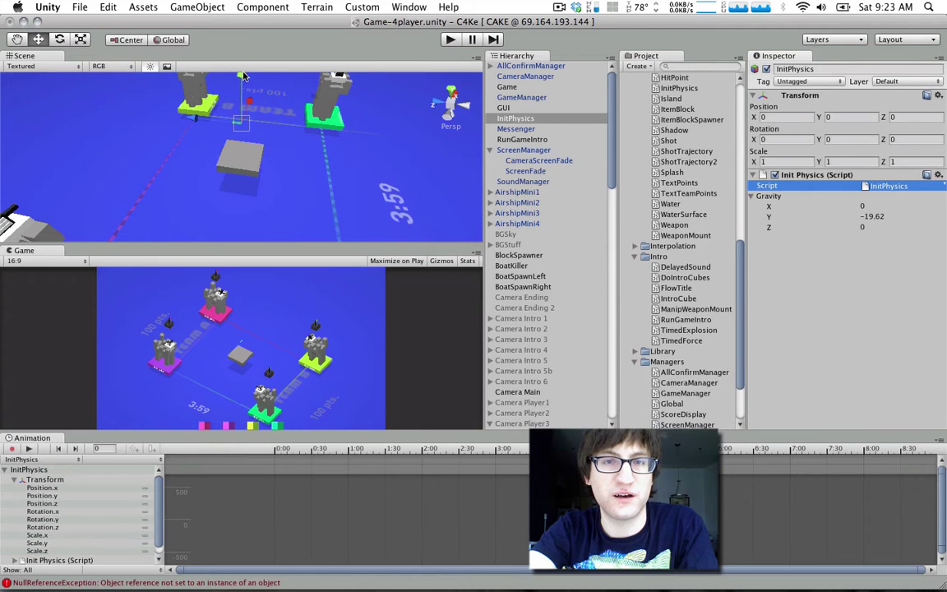
key(super+Tab)
key(super+Tab)
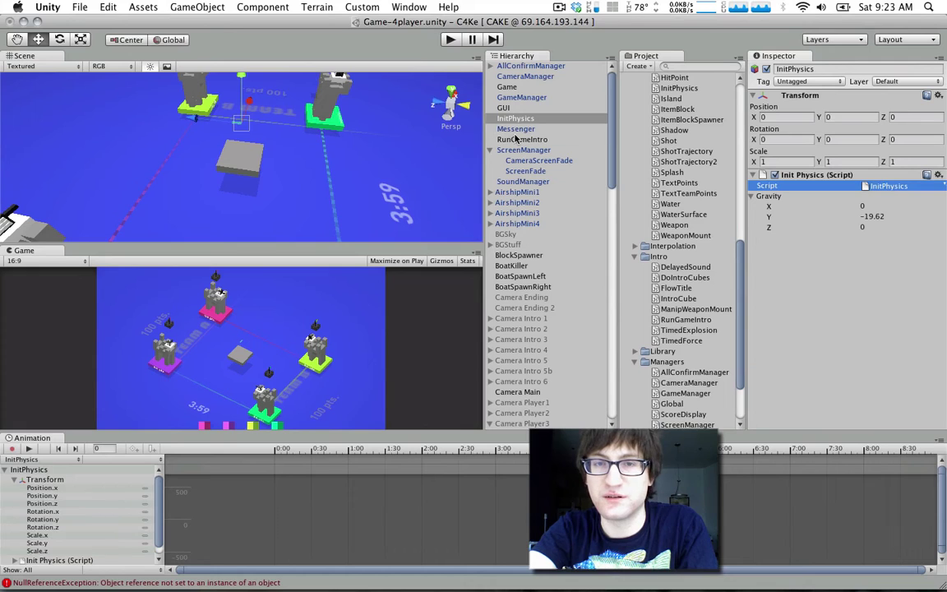
Step: Inspect the GUI object, look through its attached script, and return to Unity
click(505, 109)
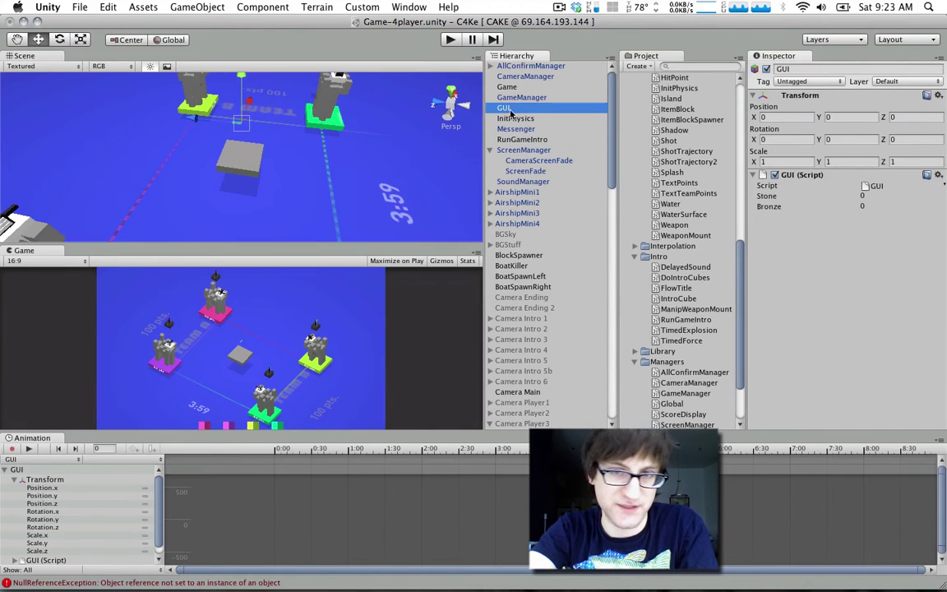
scroll(676, 158, up, 10)
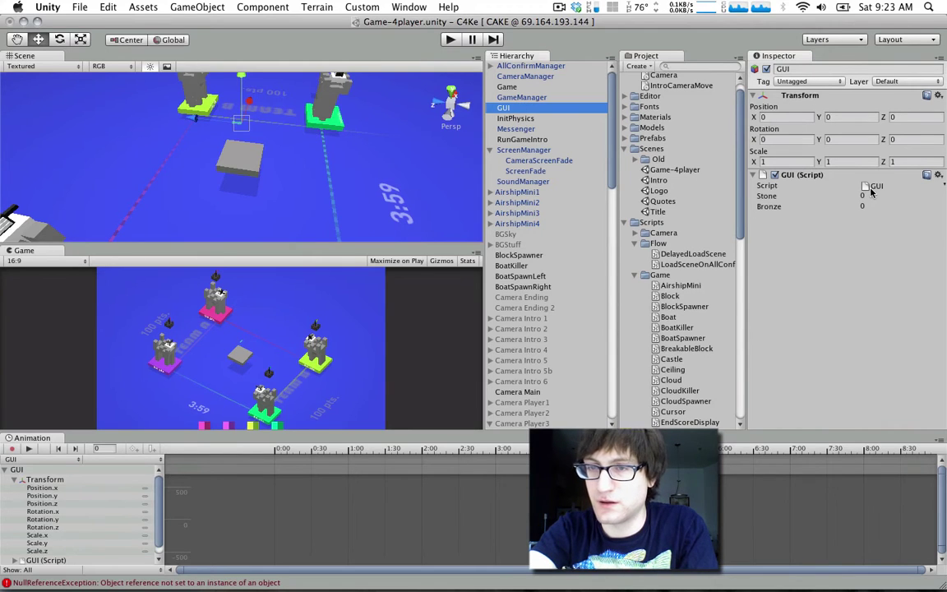
double_click(872, 189)
drag(240, 129, 3, 32)
click(215, 76)
key(super+Tab)
click(529, 111)
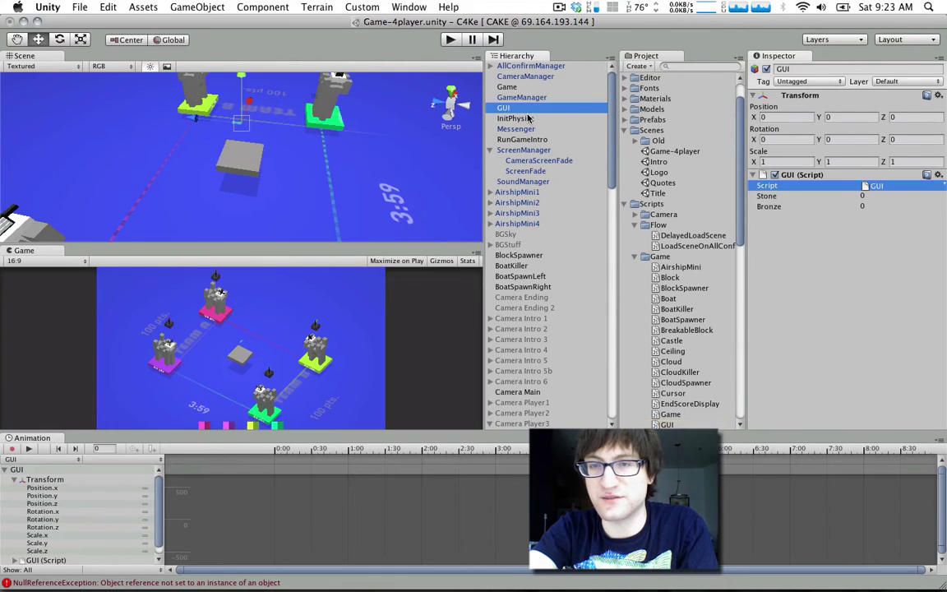
Step: Compare the components and settings of the InitPhysics, GUI and GameManager objects
click(529, 118)
click(528, 108)
click(530, 98)
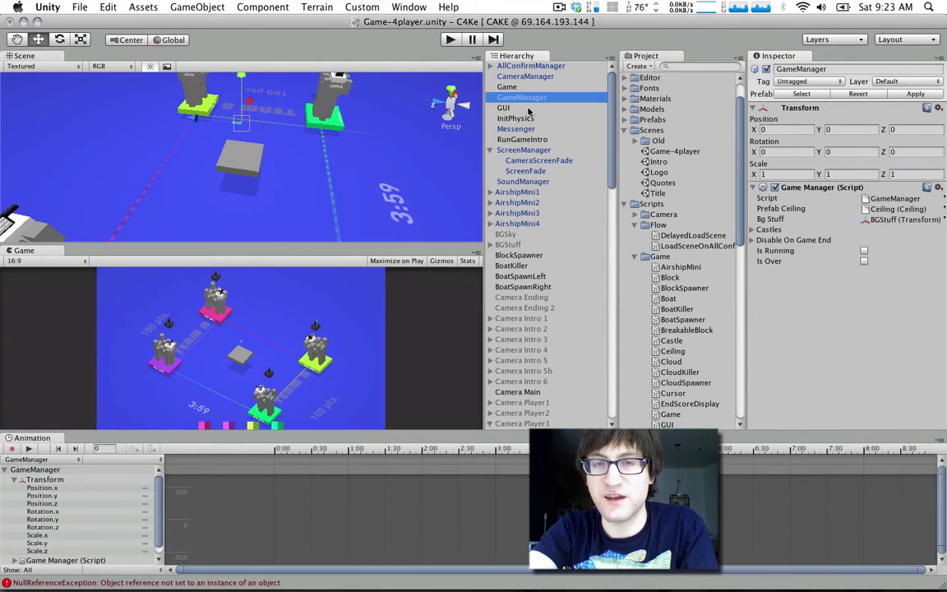
click(530, 108)
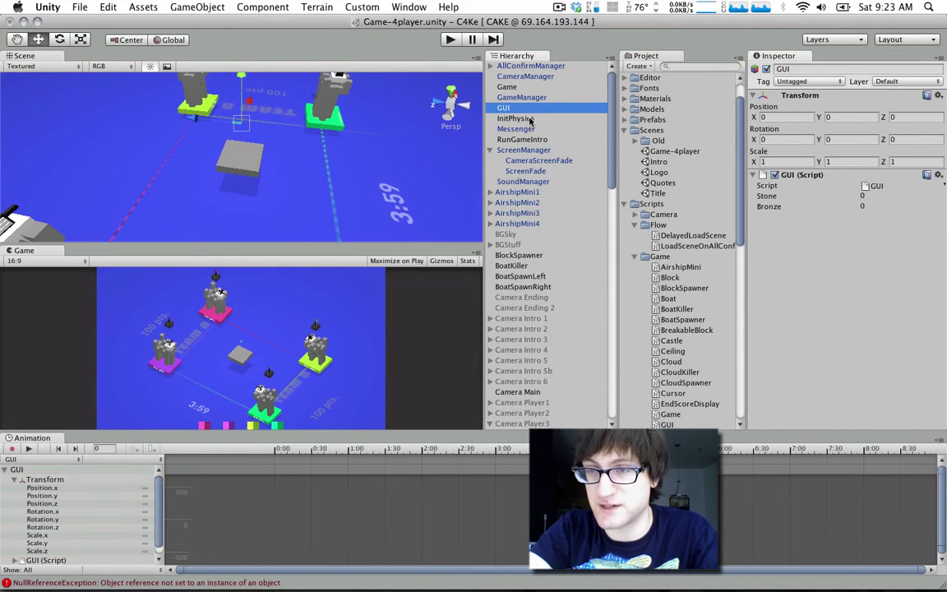
click(530, 98)
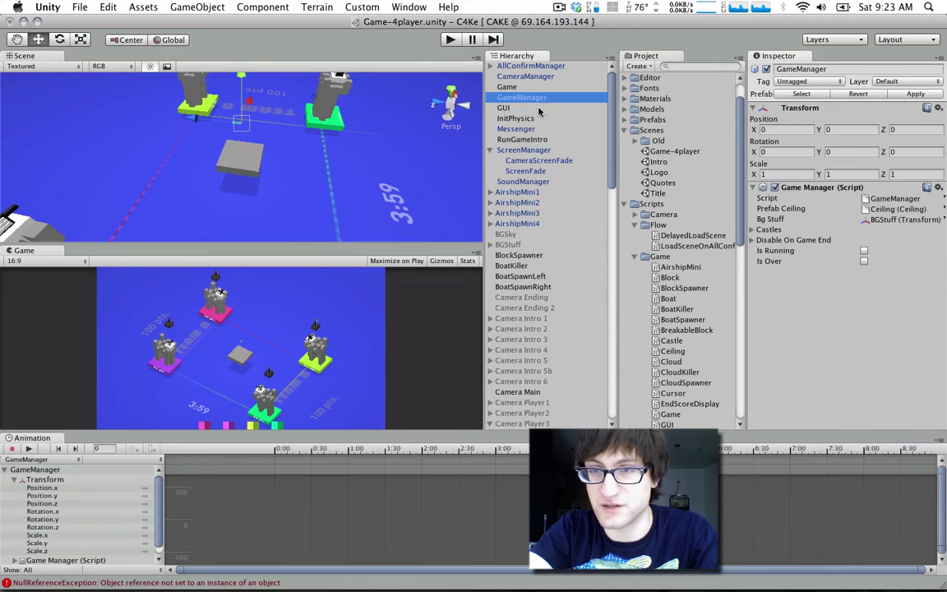
Step: Expand GameManager's Castles and Disable On Game End lists and locate the castle referenced by the first Castles element
click(765, 230)
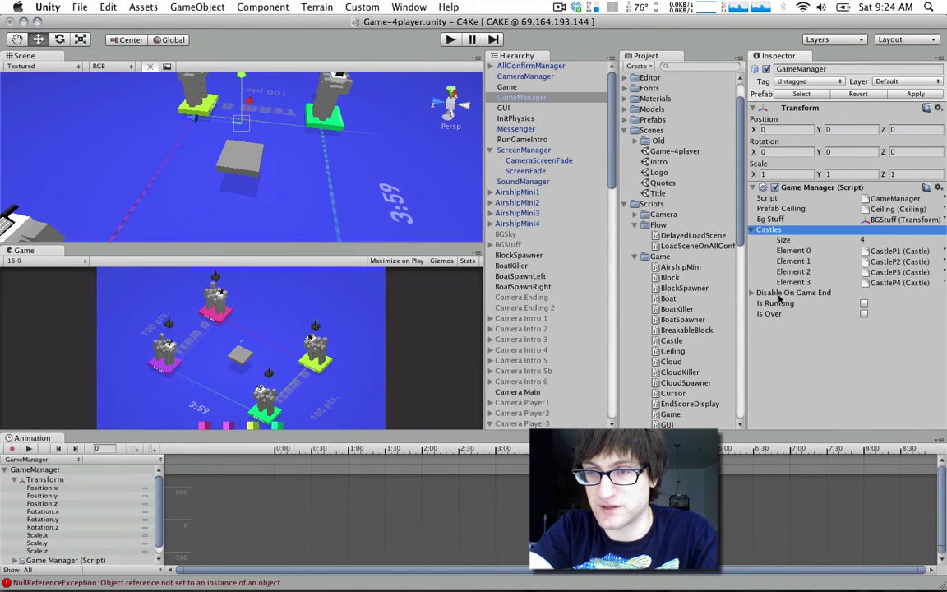
click(753, 293)
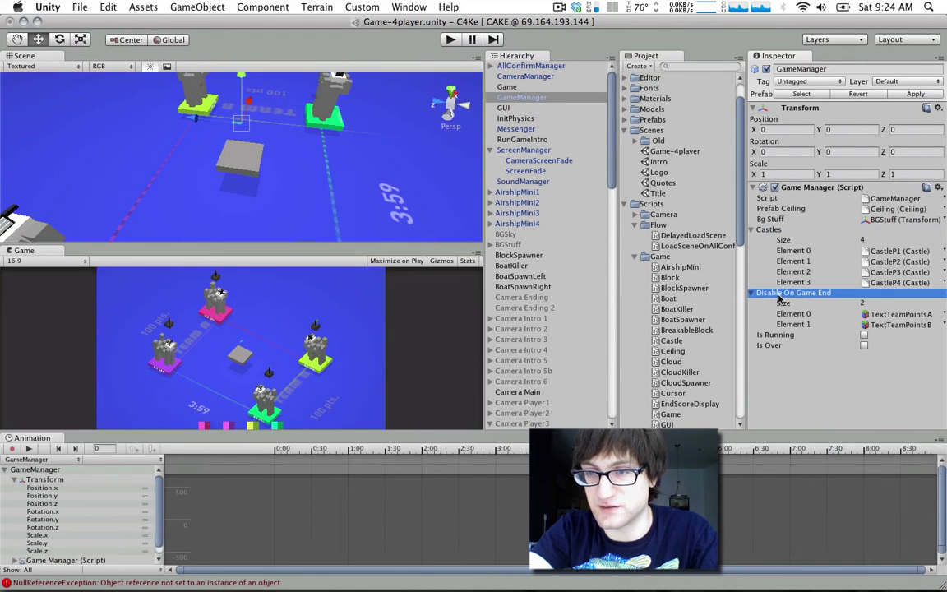
click(784, 231)
click(785, 240)
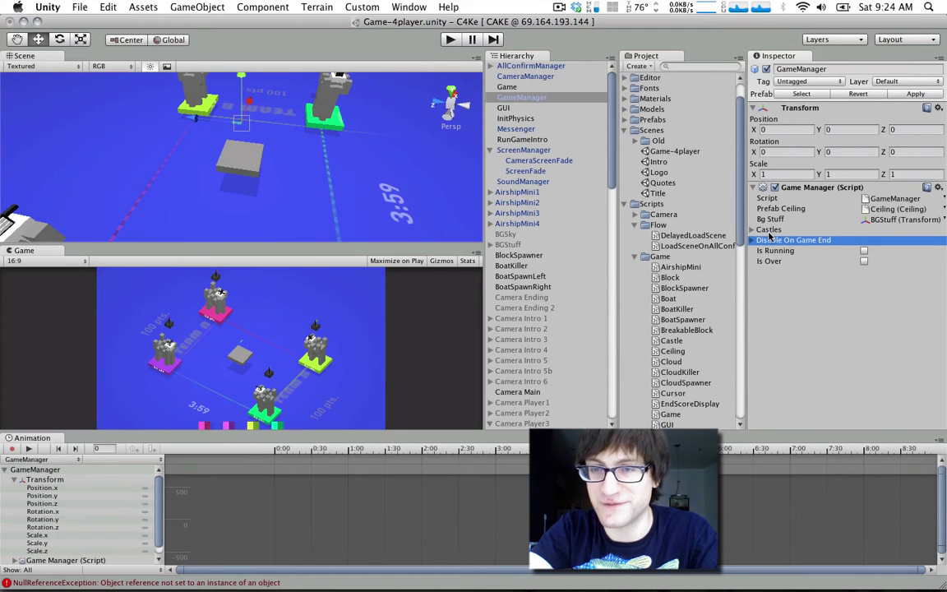
click(784, 230)
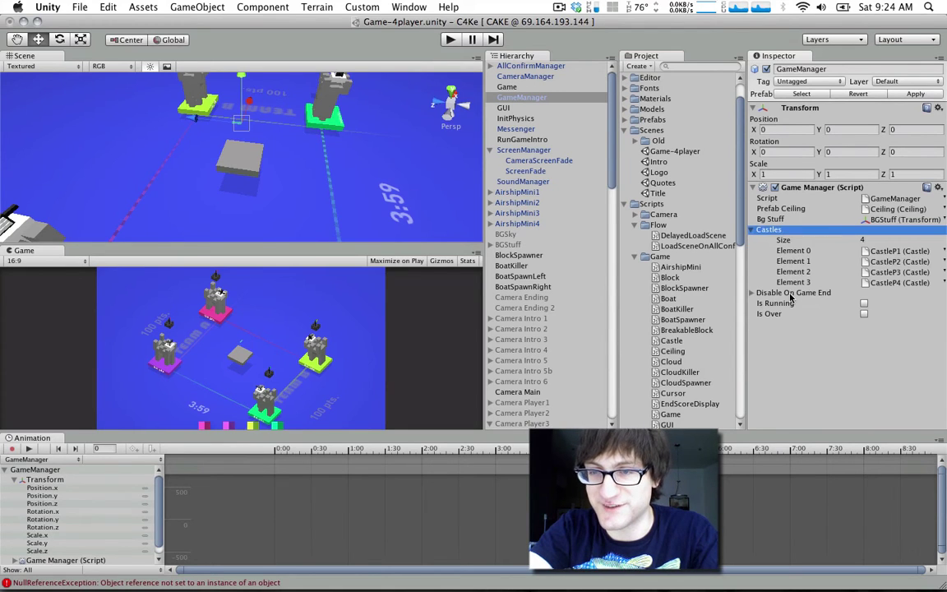
click(787, 293)
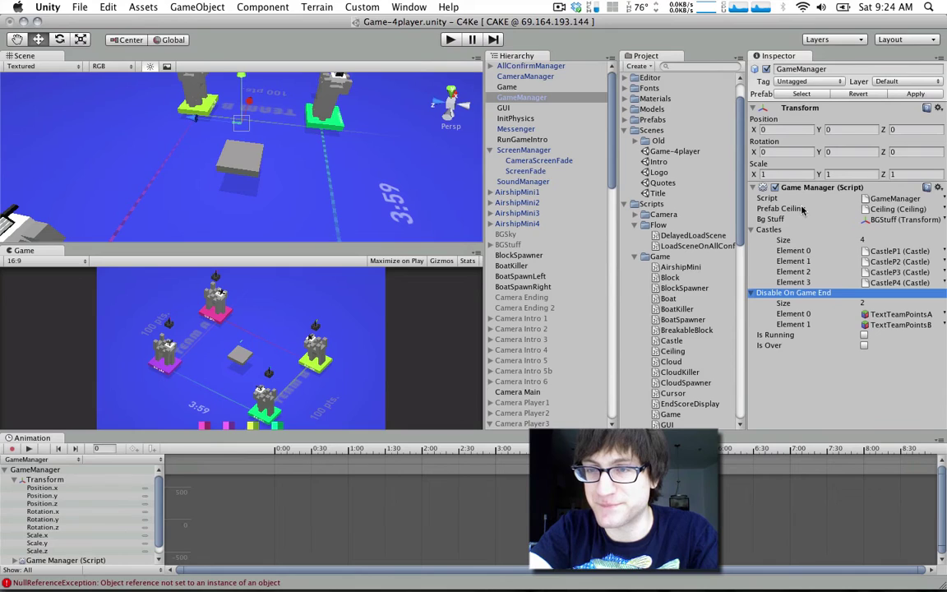
click(901, 251)
scroll(543, 117, up, 10)
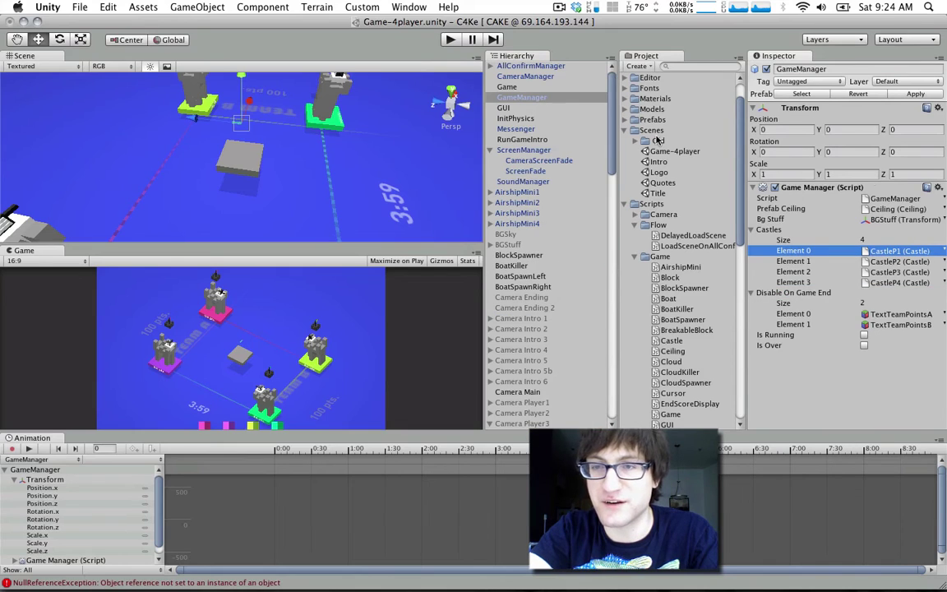
Step: Open the GameManager script, skim its end-of-game code, and return to Unity
double_click(913, 201)
scroll(374, 264, down, 20)
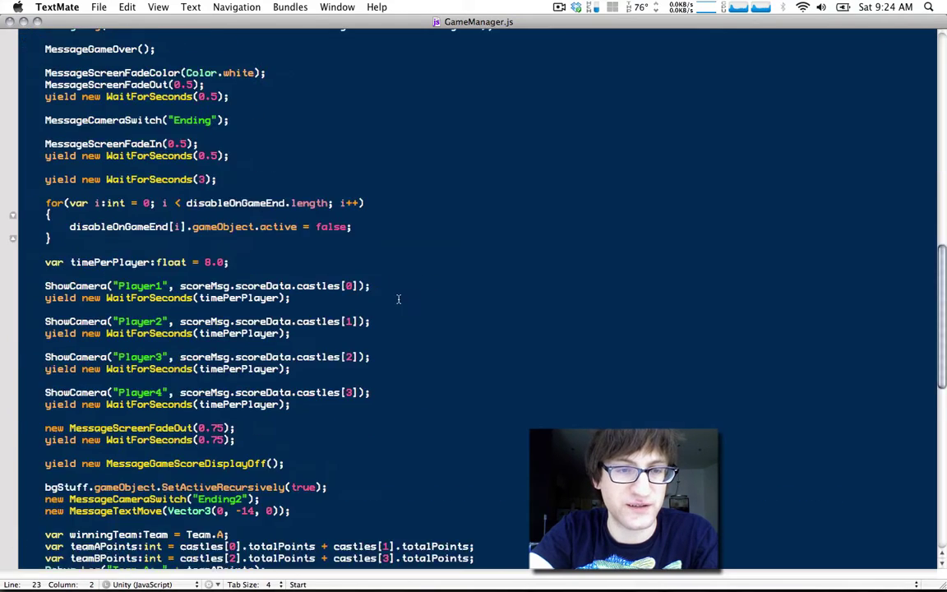
key(super+Tab)
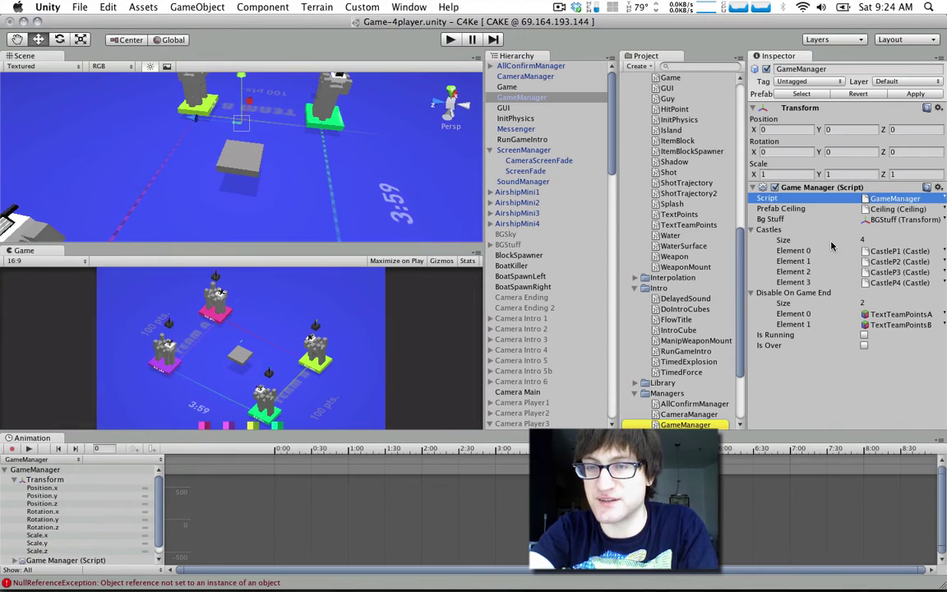
Step: Locate CastleP1 to CastleP4, TextTeamPointsA and TextTeamPointsB in the scene from GameManager's references
click(904, 251)
click(903, 262)
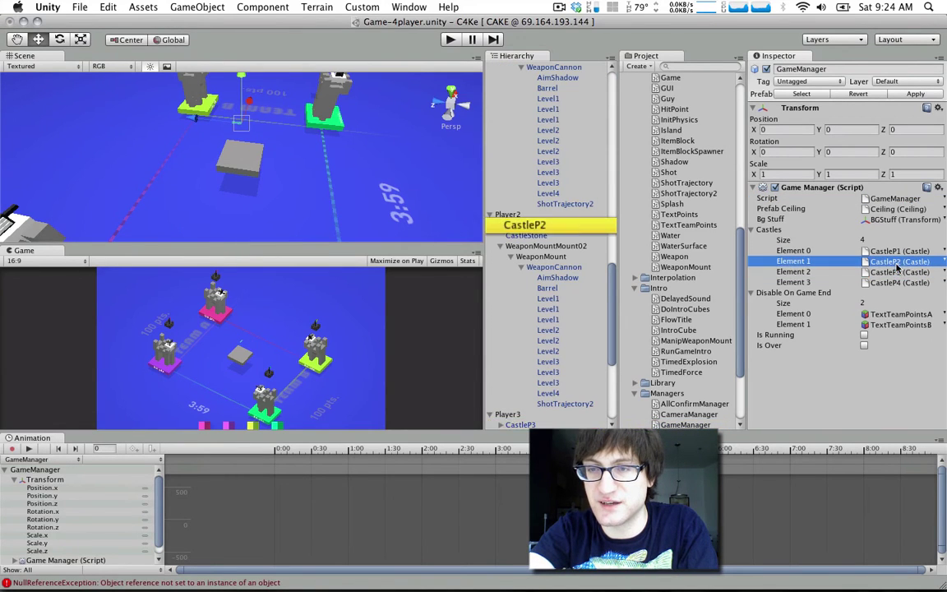
click(902, 272)
click(900, 282)
click(885, 314)
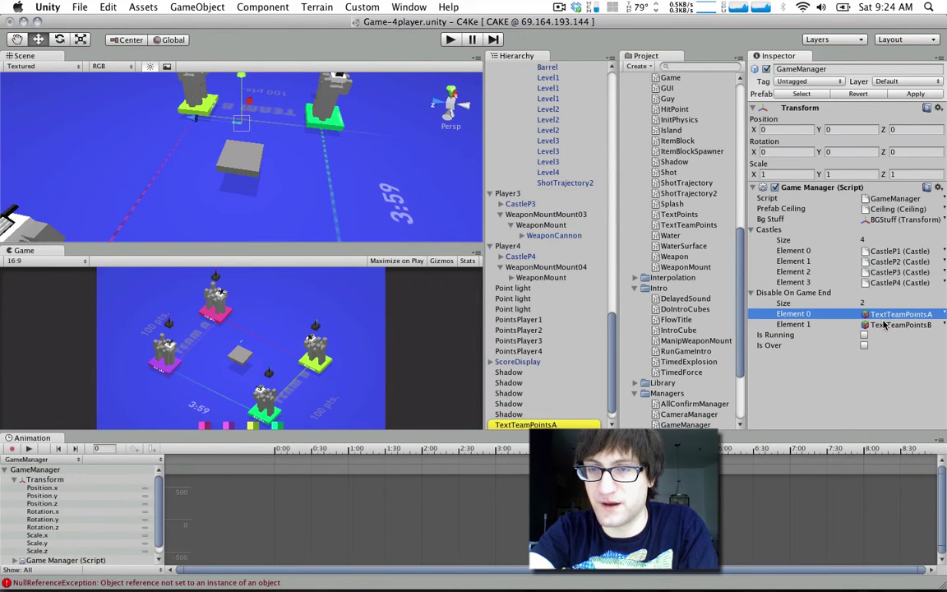
click(890, 324)
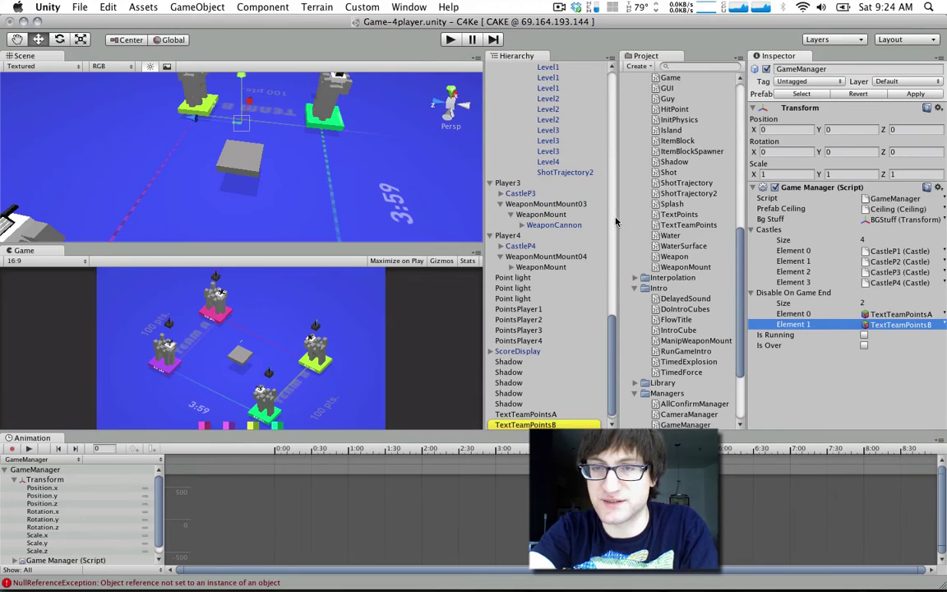
Step: Switch to TextMate and examine the variable declarations and the Awake, Start and _GameGravity functions in GameManager.js
key(super+Tab)
scroll(403, 309, up, 10)
scroll(403, 309, up, 15)
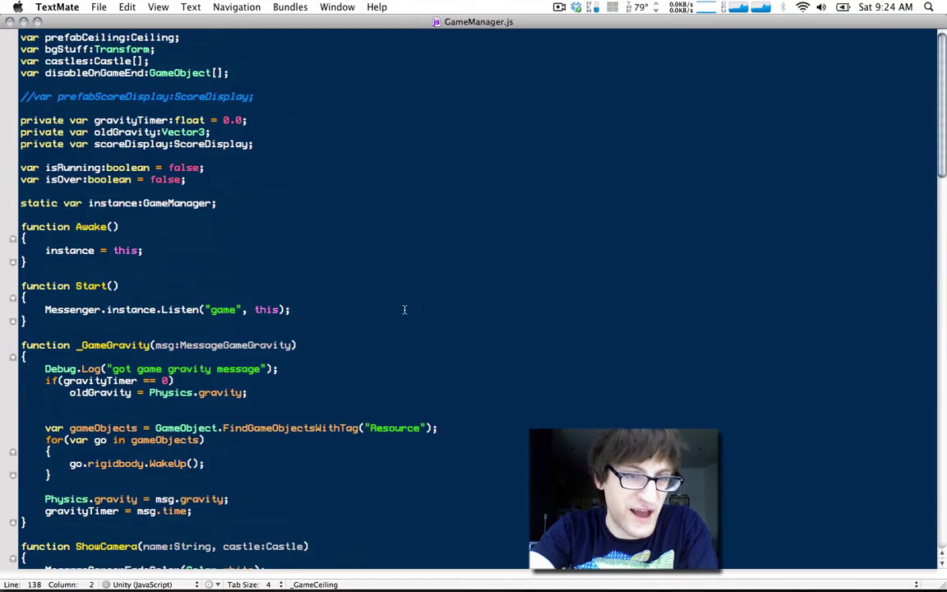
scroll(403, 309, down, 12)
scroll(403, 309, up, 13)
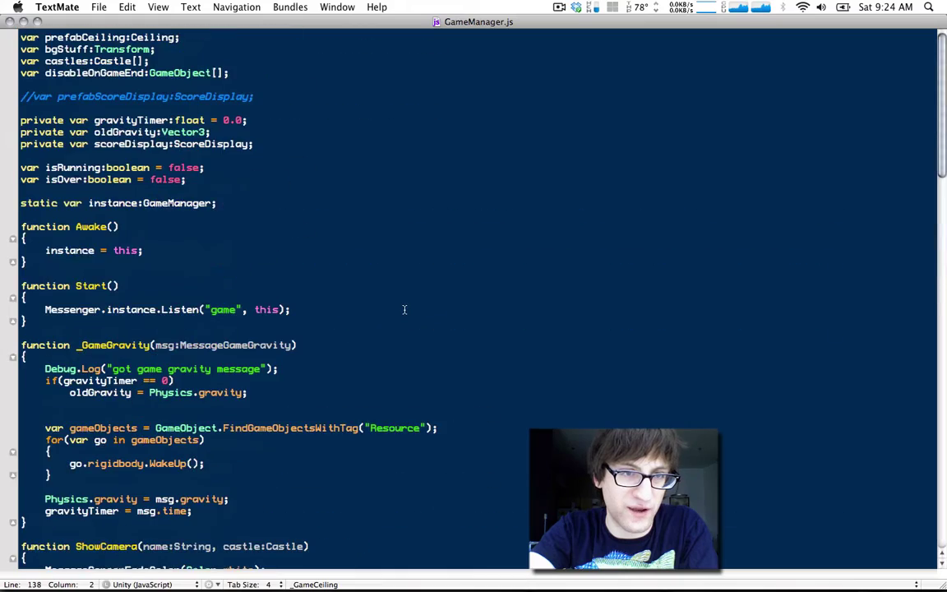
scroll(395, 309, down, 16)
Step: Read the end-of-game sequence in GameManager.js, from the player camera views to the winning-team message, and return to Unity
drag(157, 227, 366, 349)
scroll(345, 329, down, 6)
click(329, 317)
scroll(362, 349, down, 6)
scroll(367, 351, down, 9)
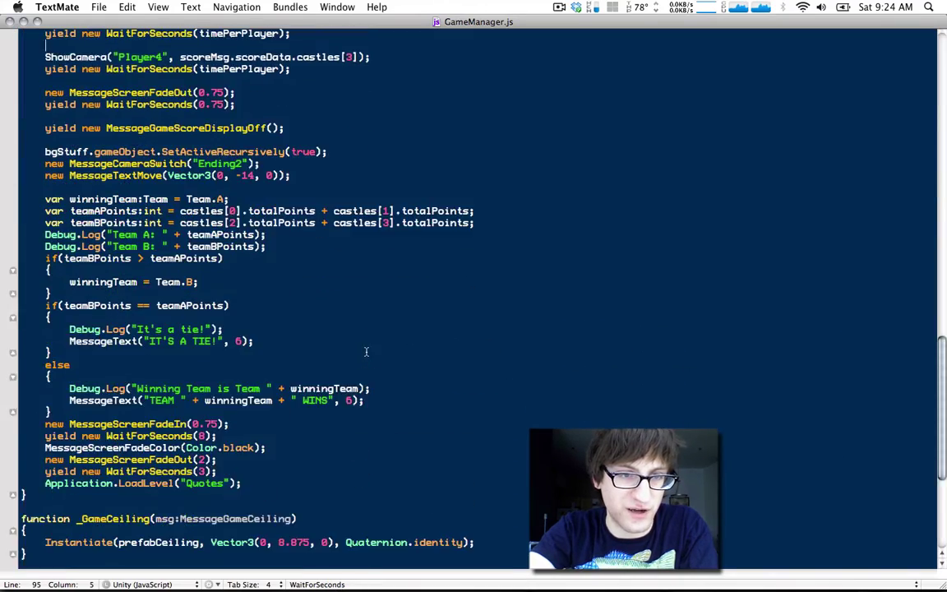
scroll(367, 353, up, 16)
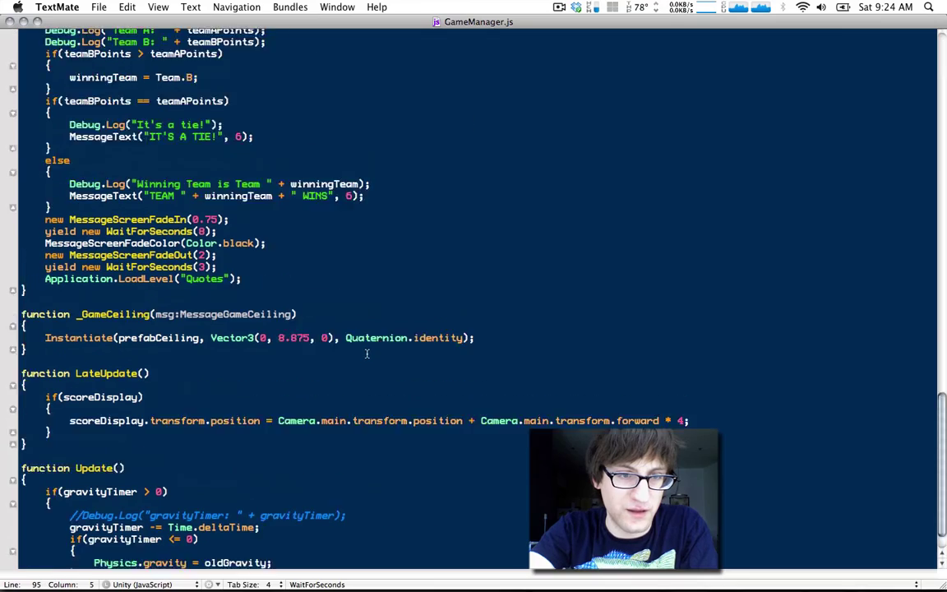
scroll(367, 354, down, 10)
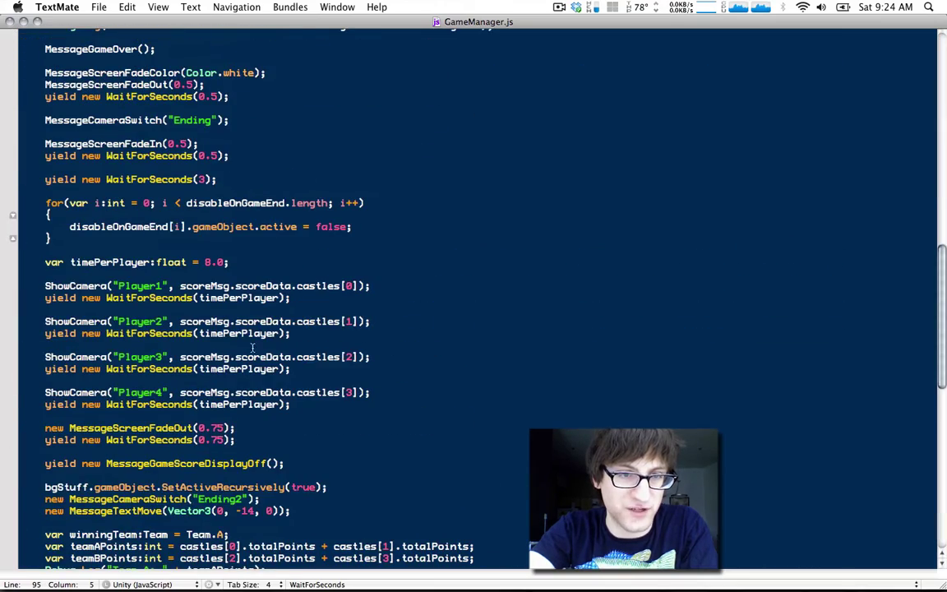
scroll(427, 416, down, 6)
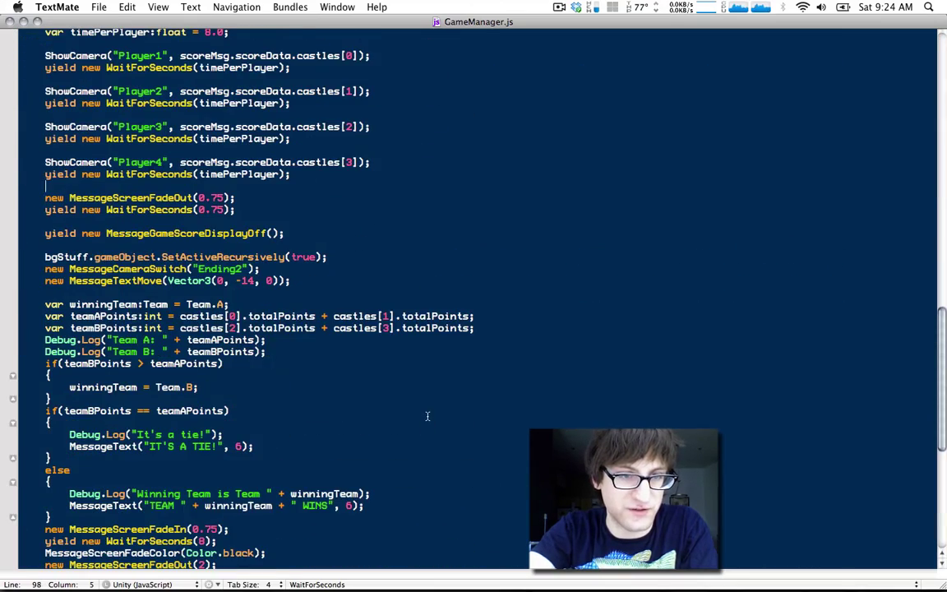
scroll(427, 416, up, 12)
key(super+Tab)
Step: Inspect the Game object and CameraManager, and expand CameraManager's Camera Setups with its Main and Player1 entries
scroll(573, 187, up, 12)
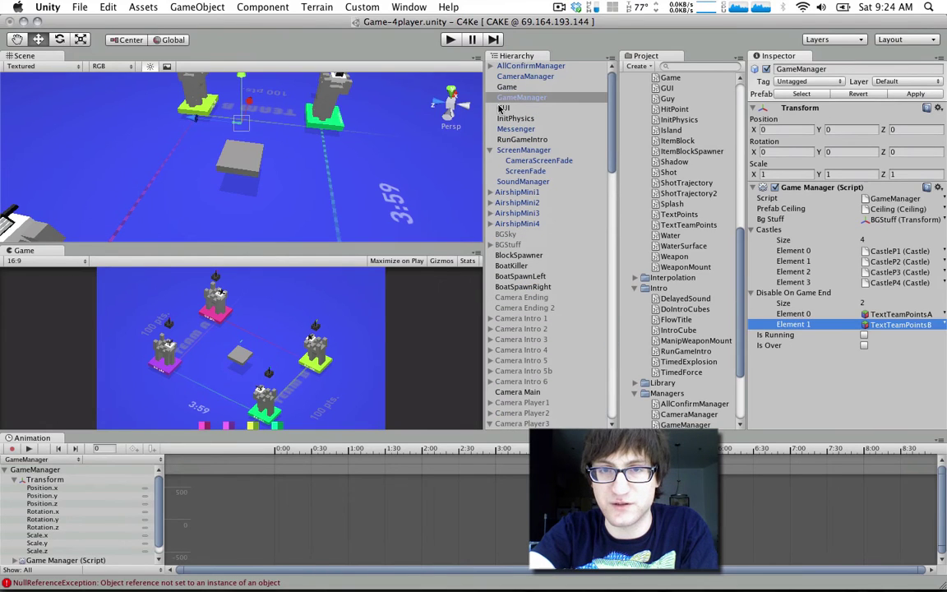
click(508, 86)
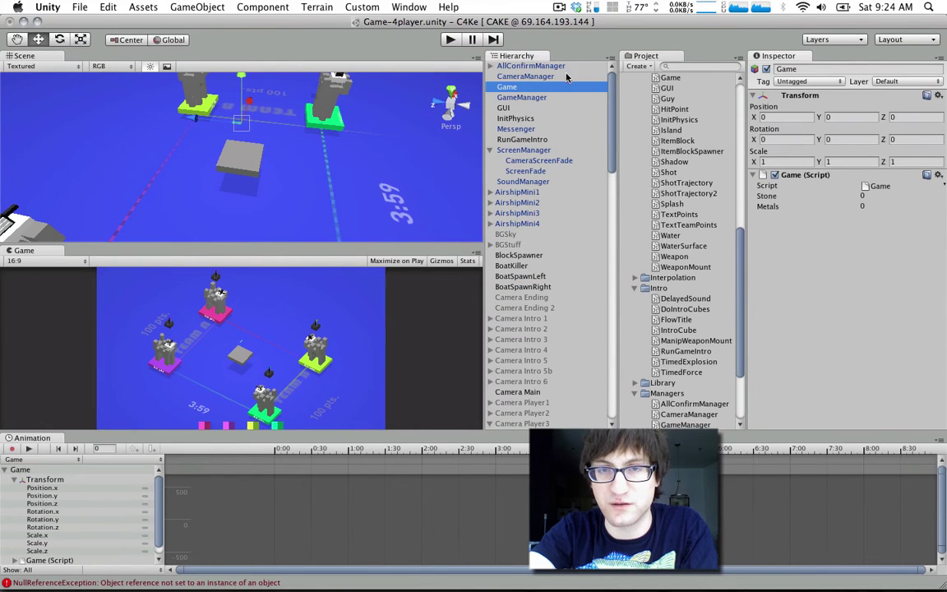
click(566, 77)
click(764, 209)
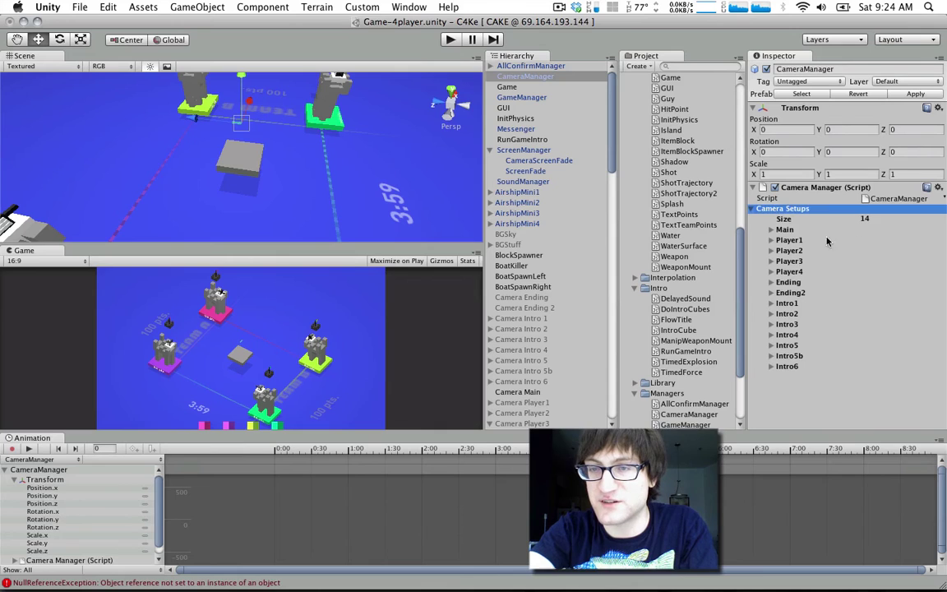
key(Down)
key(Right)
key(Down)
key(Right)
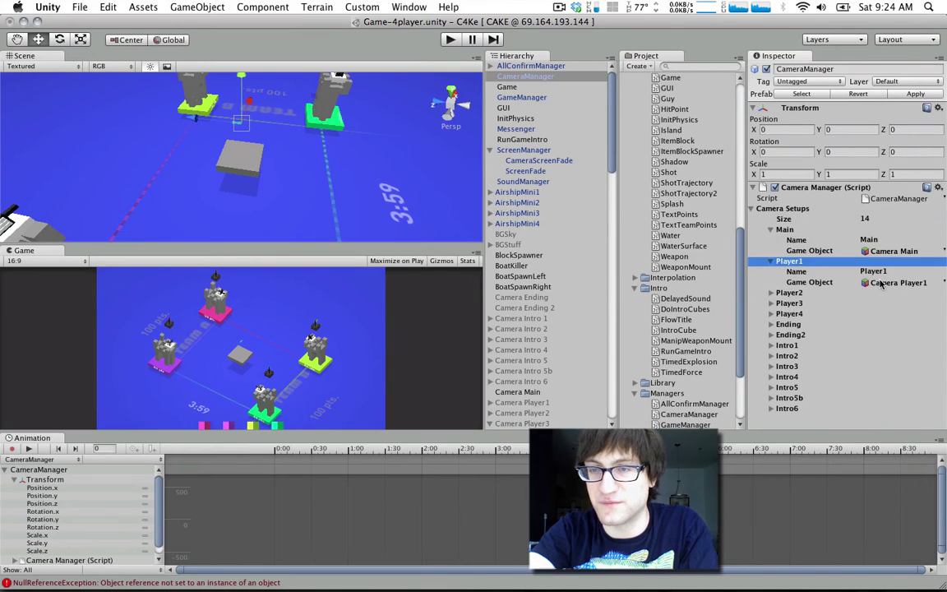
Step: Expand the Player2 and Player3 camera setups and locate the Camera Player1 and Camera Player3 objects in the scene
click(795, 282)
key(Down)
key(Right)
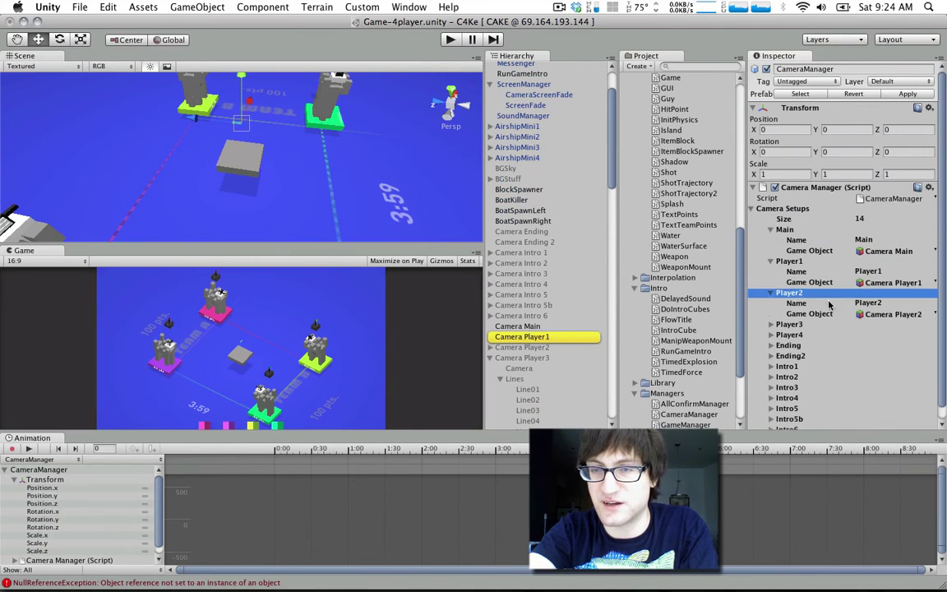
click(796, 314)
click(799, 326)
click(877, 346)
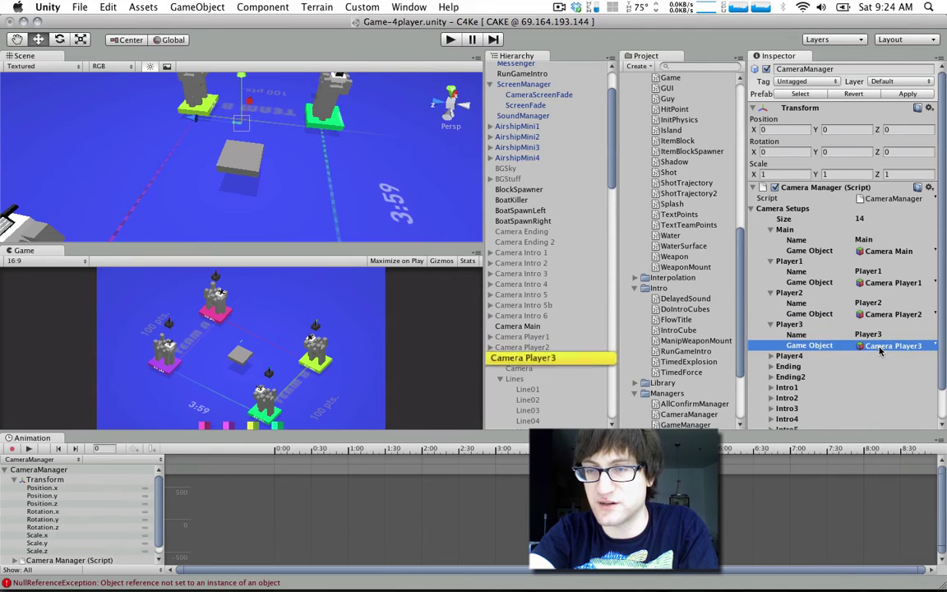
Step: Collapse the Player3, Player2, Player1 and Main entries in CameraManager's Camera Setups
click(806, 321)
key(Up)
key(Left)
key(Up)
key(Left)
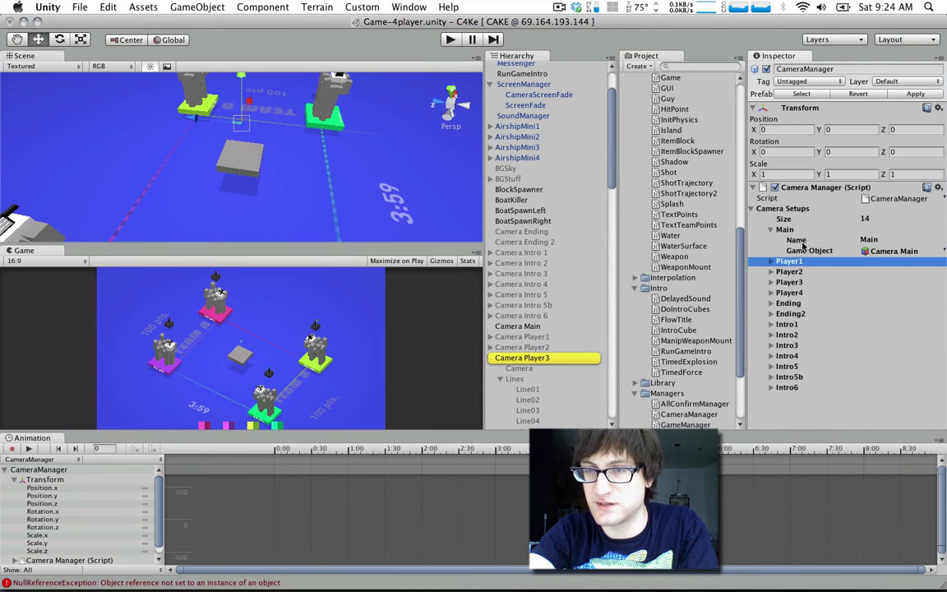
key(Up)
key(Left)
scroll(510, 125, up, 3)
Step: Review the settings of AllConfirmManager, CameraManager, GameManager and Game in turn
click(523, 66)
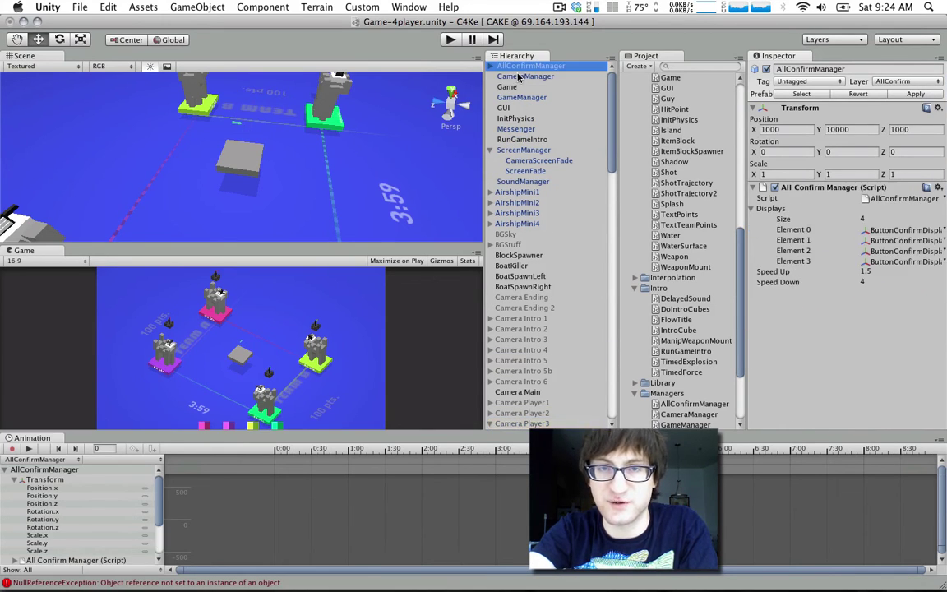
click(523, 75)
click(530, 97)
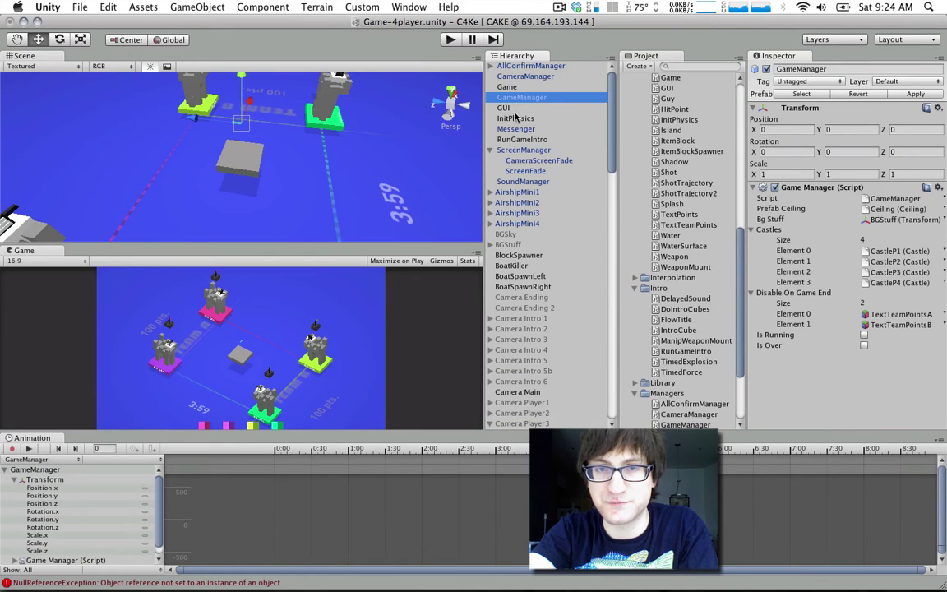
click(516, 87)
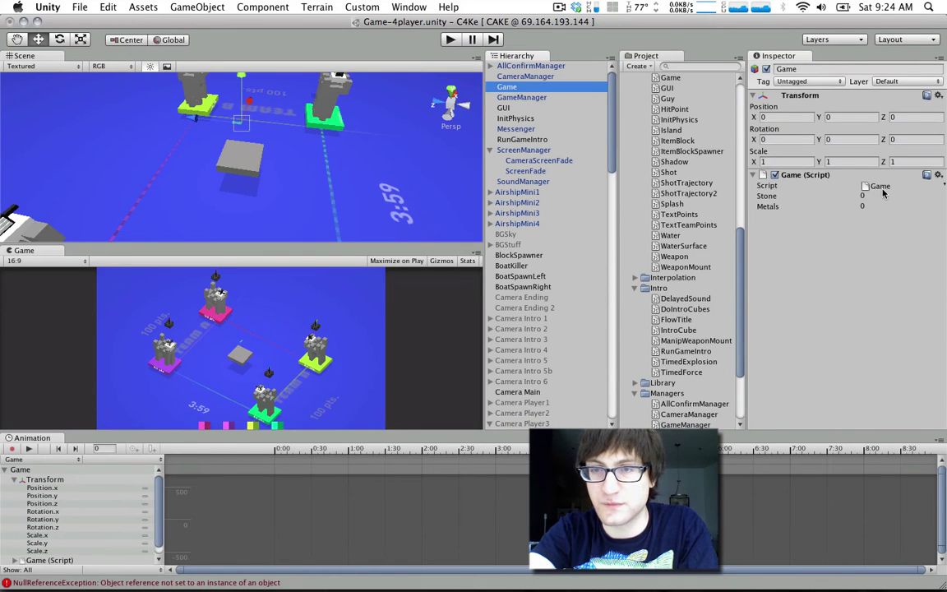
Step: Open the Game object's script, return to Unity, and compare GameManager with Game
double_click(882, 187)
key(super+Tab)
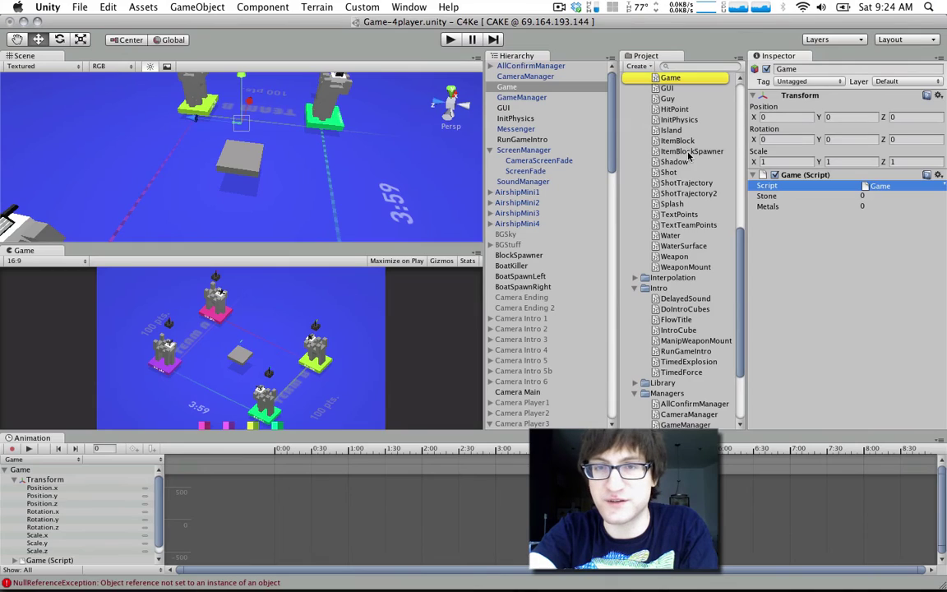
click(517, 98)
click(509, 87)
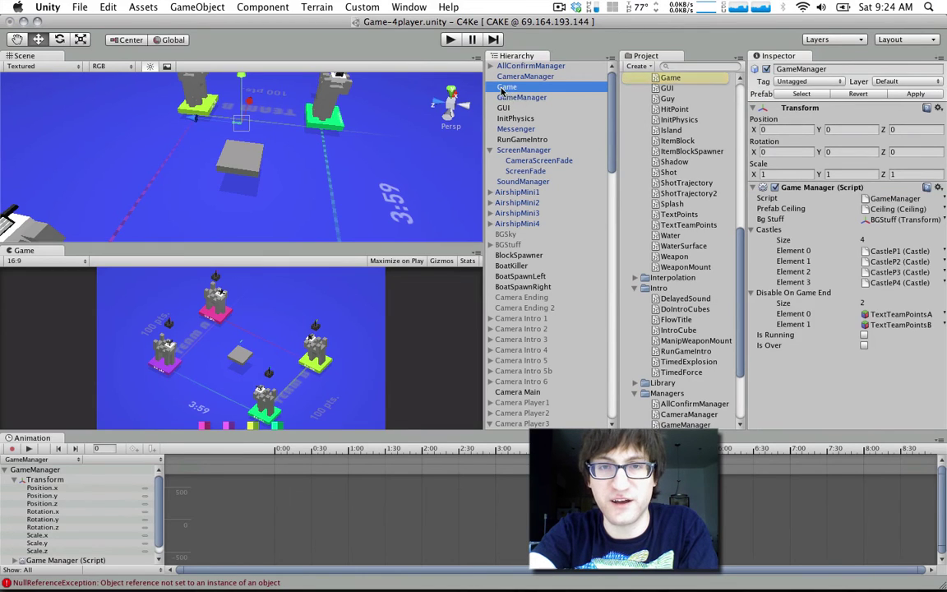
Step: Collapse ScreenManager, inspect Element 0 in SoundManager's Sfx Clips, and locate its Splash audio clip in the project
scroll(535, 146, down, 1)
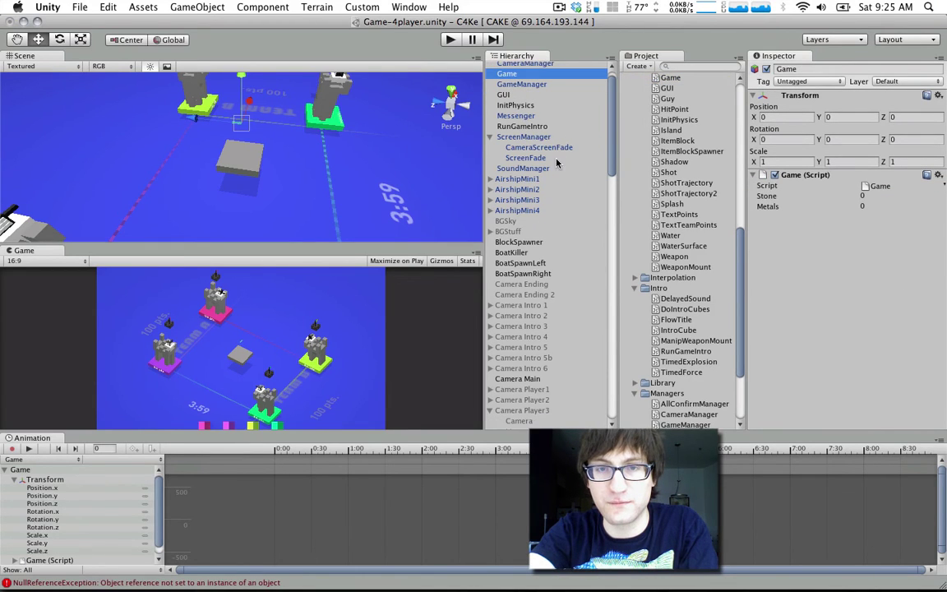
click(491, 137)
click(522, 147)
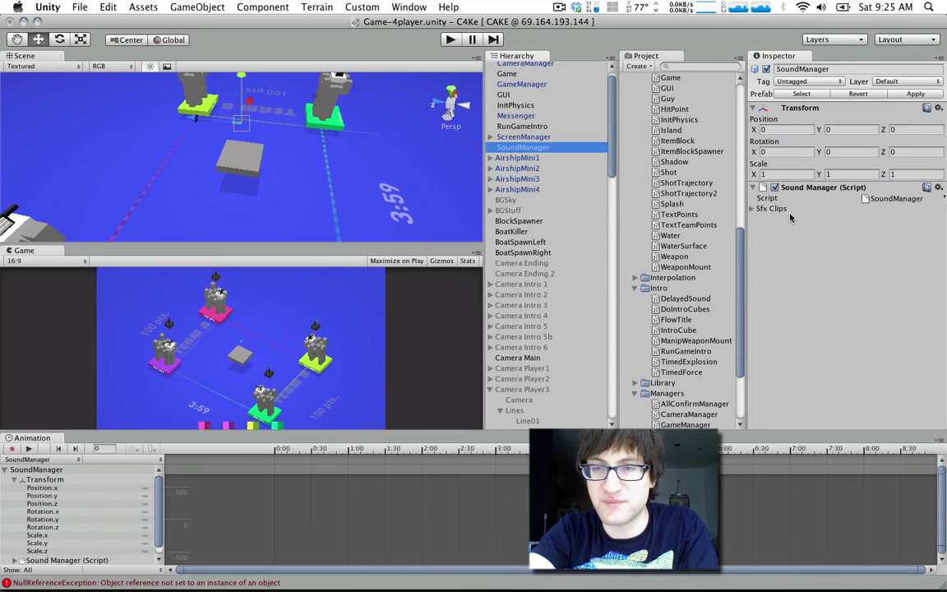
click(765, 208)
click(791, 229)
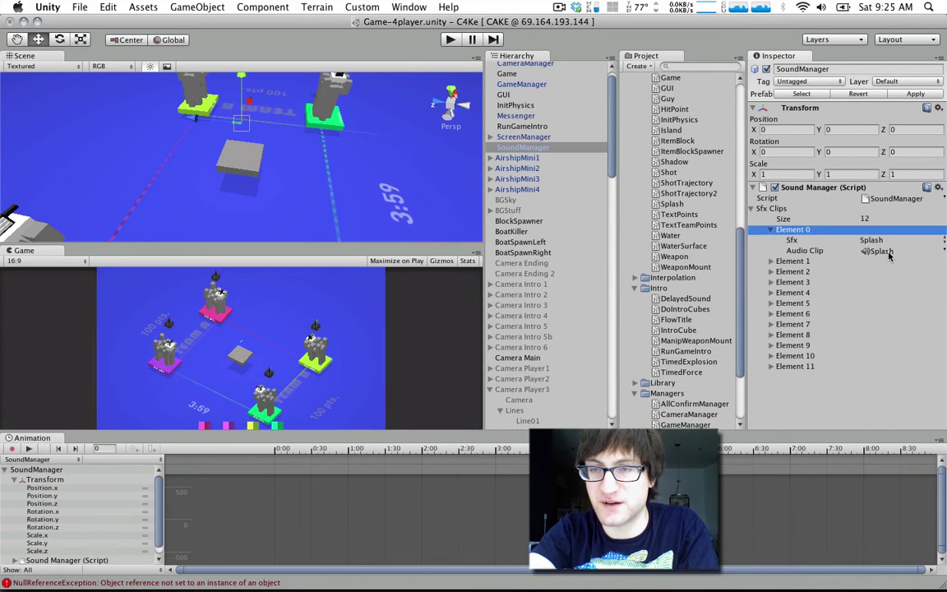
click(886, 252)
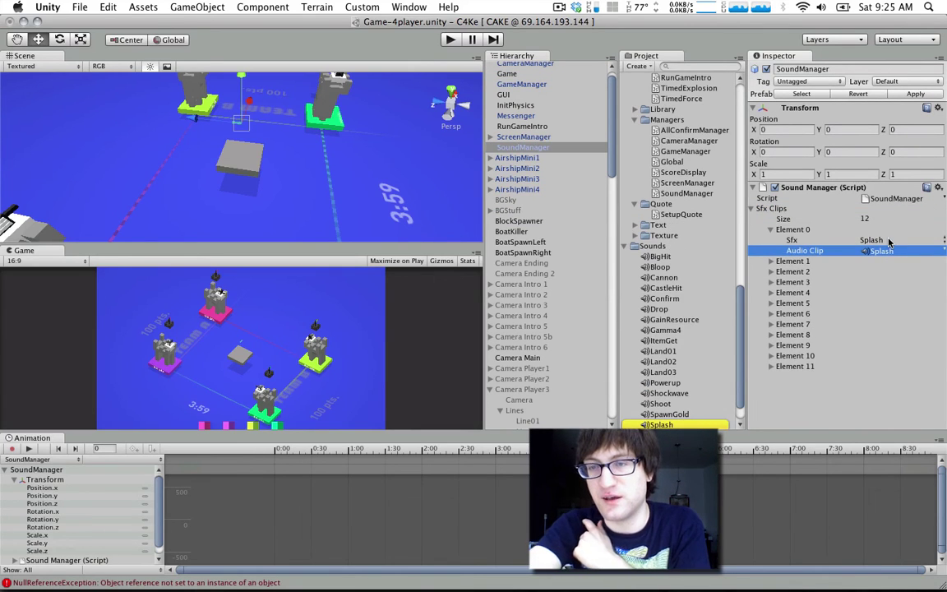
Step: Open the SoundManager script and review the sound names listed in the SFX enum
double_click(896, 198)
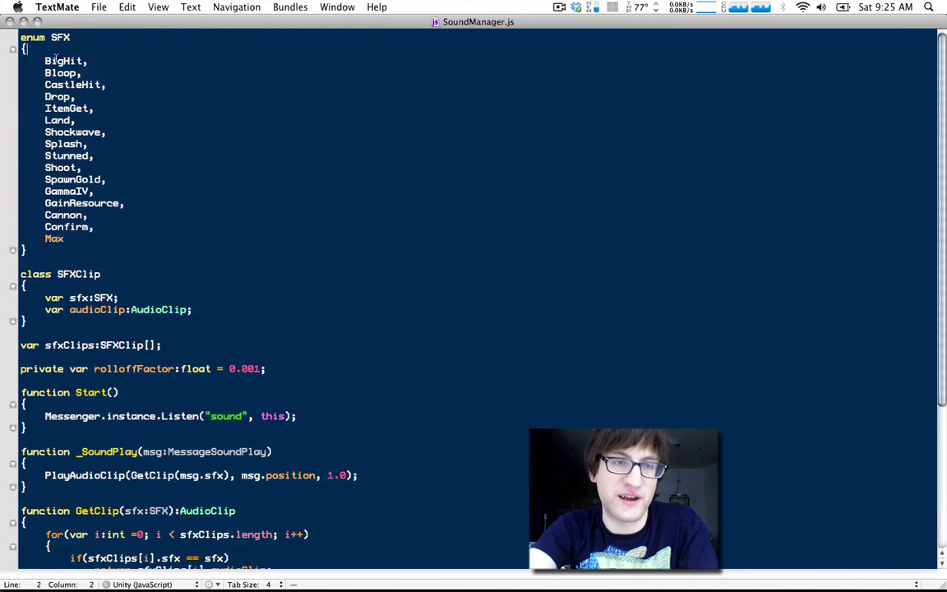
drag(54, 55, 195, 199)
click(195, 200)
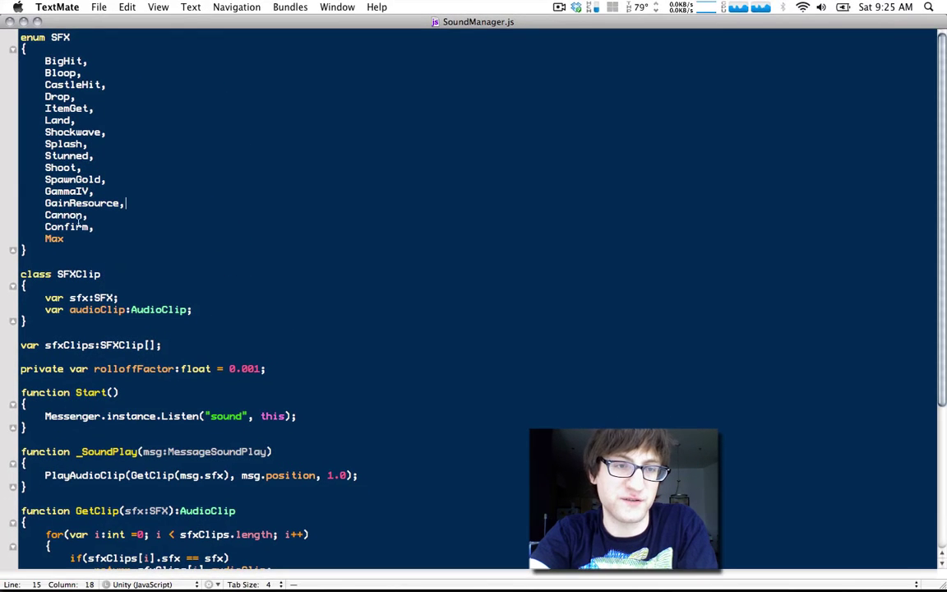
Step: Declare a new enum named VideoGames with braces directly below the SFX enum
click(69, 246)
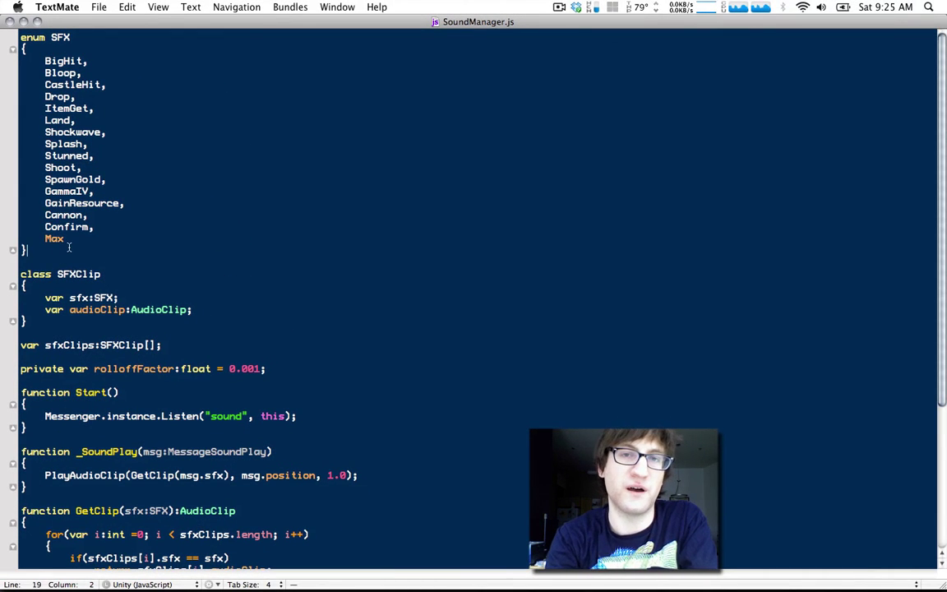
key(Return)
key(Return)
text(enum )
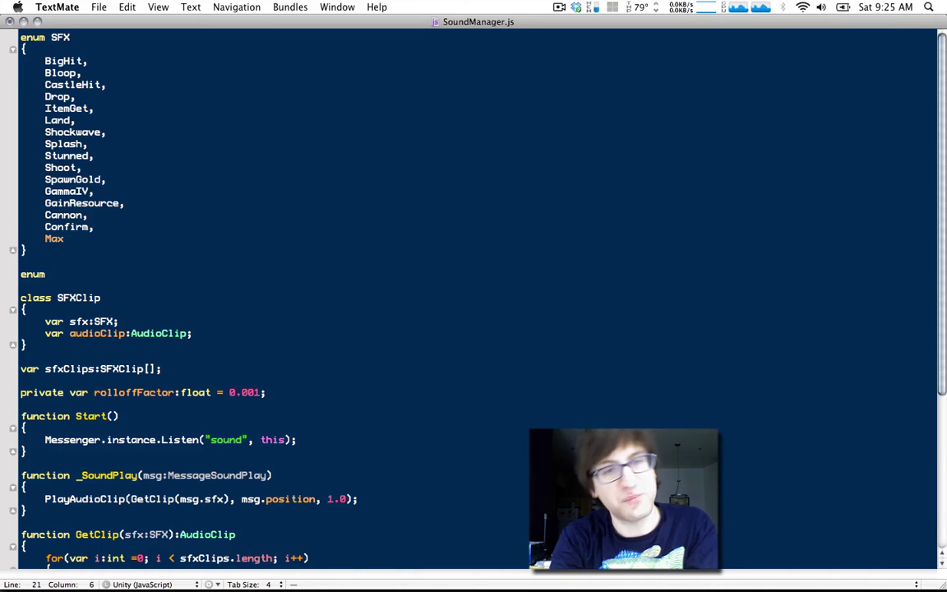
text(VideoGame)
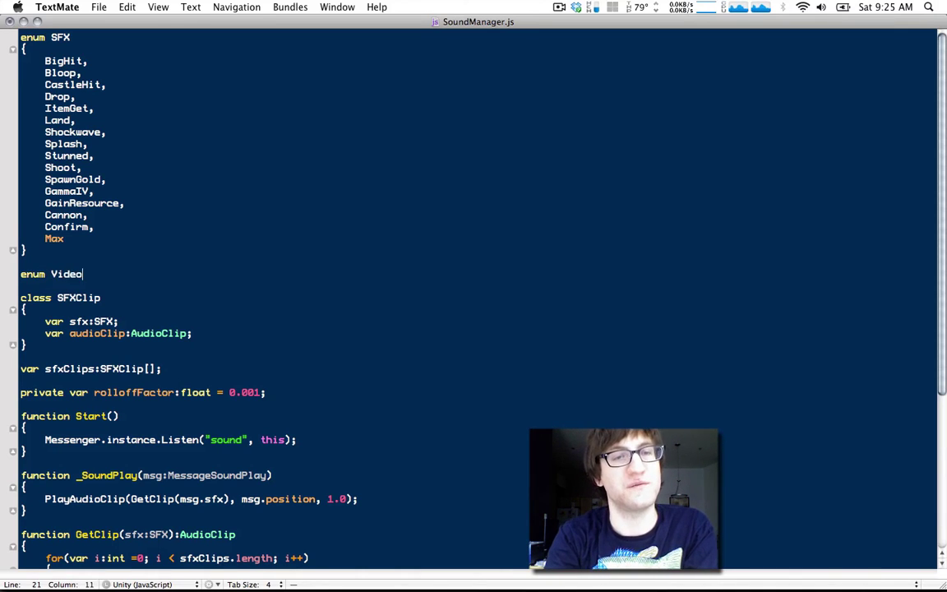
key(BackSpace)
key(BackSpace)
text(mes)
key(Return)
text({)
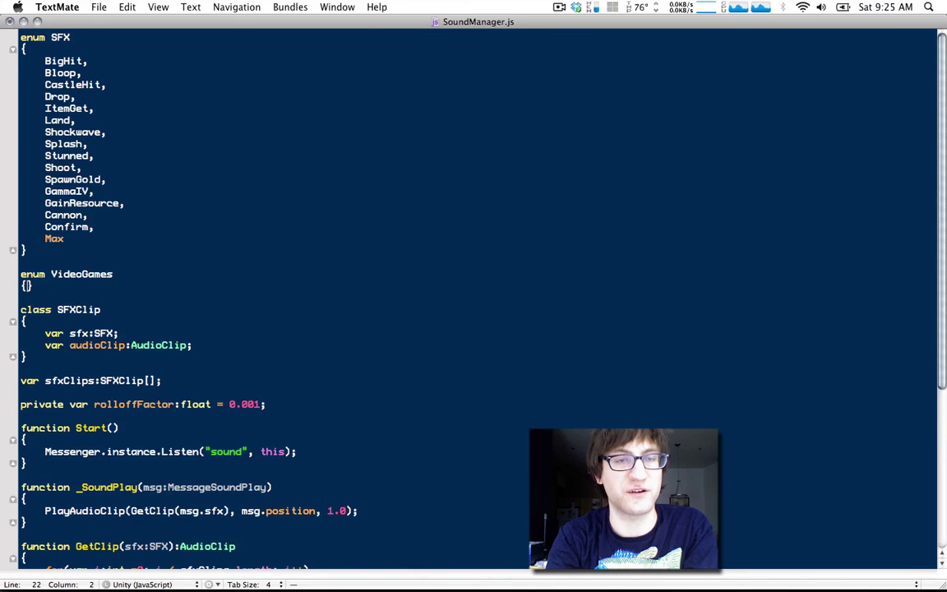
Step: Fill the VideoGames enum with the entries FinalFantasyVI, BloodOmen, PuzzleFigther and Max, one per line
key(Return)
text(FinalFantasyVI,)
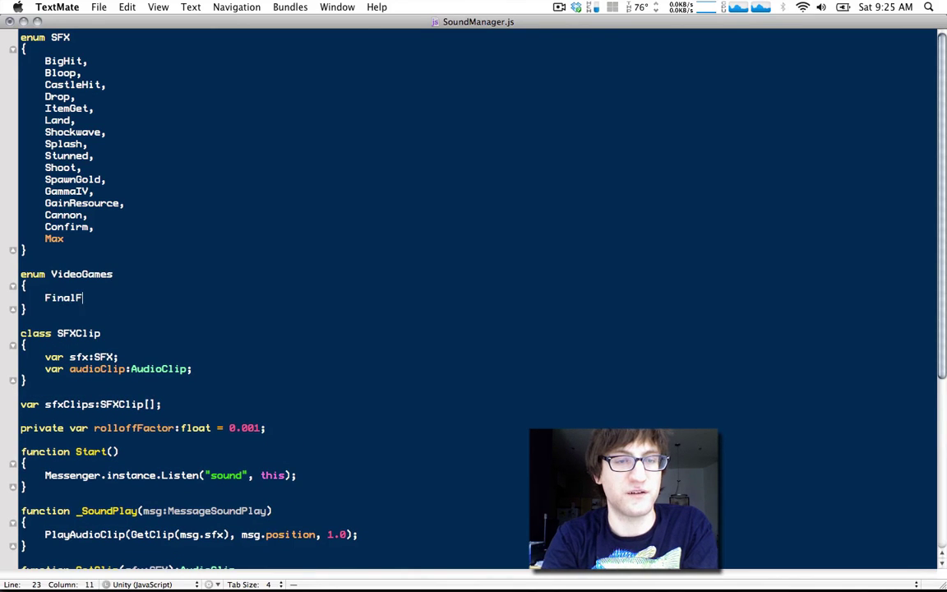
key(Return)
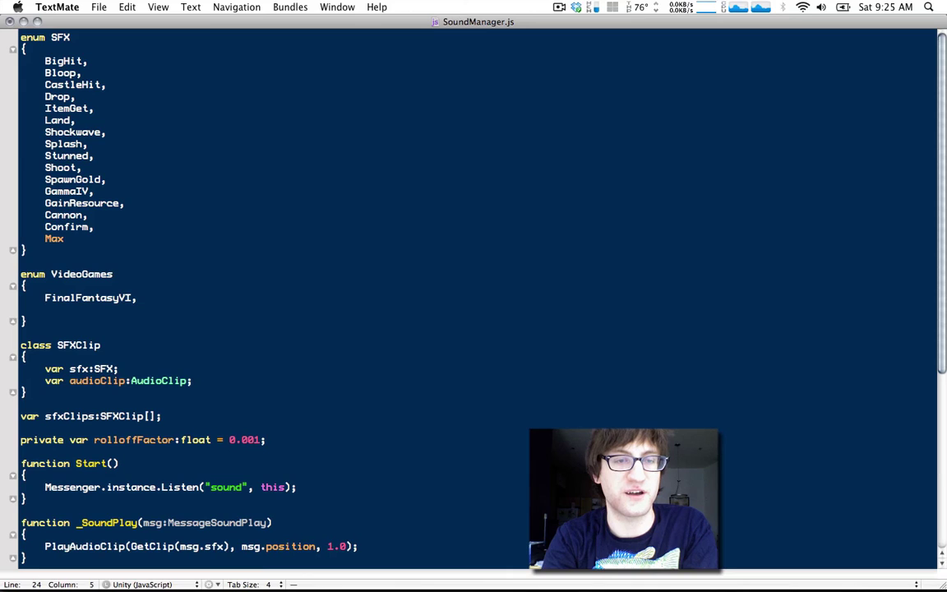
text(BloodOmen,)
key(Return)
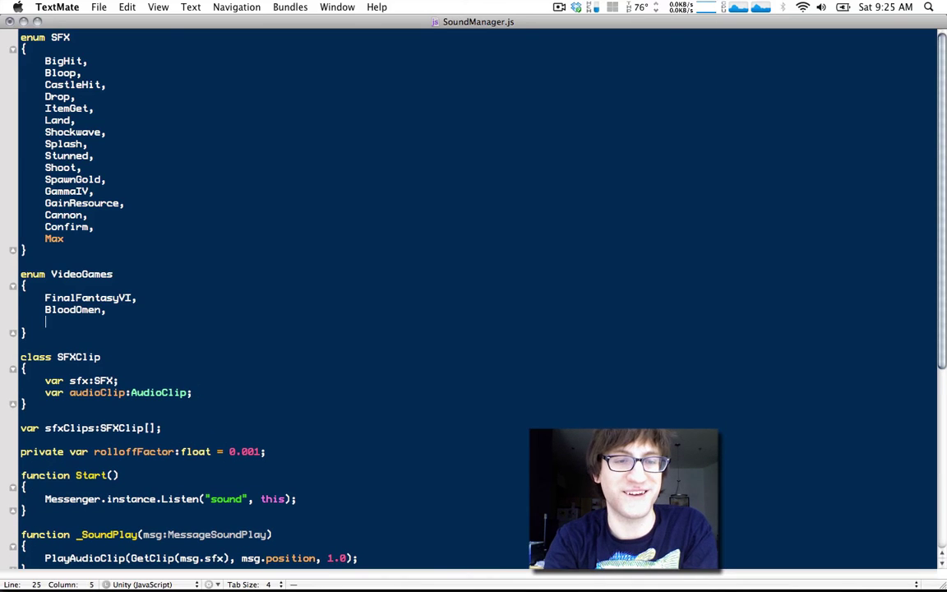
text(PuzzleFig)
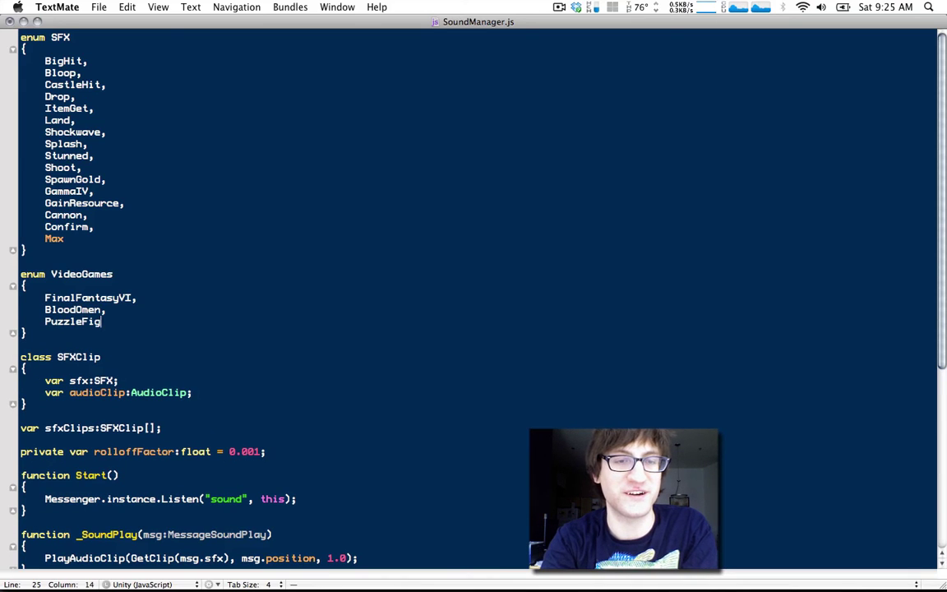
text(ther,er,)
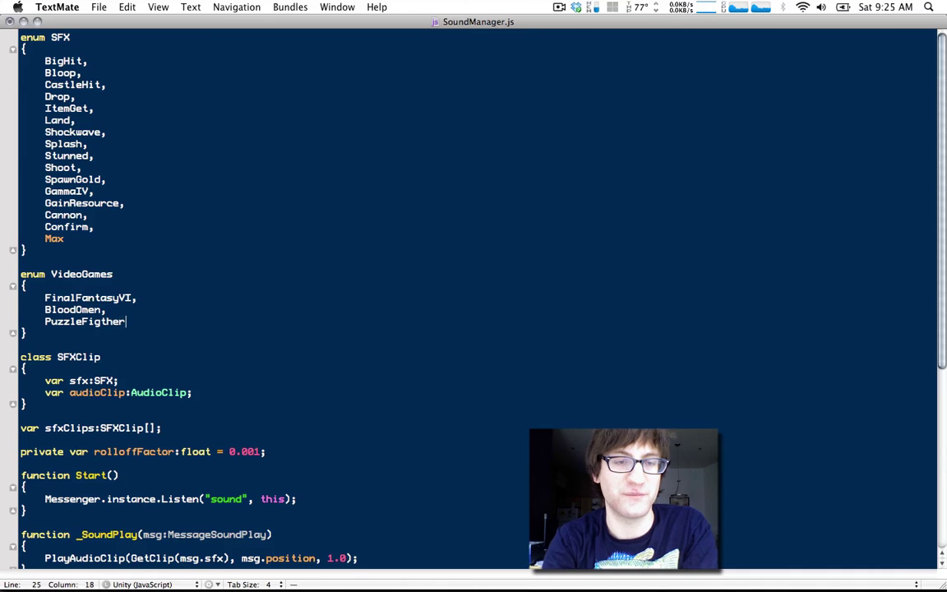
key(Return)
text(Max)
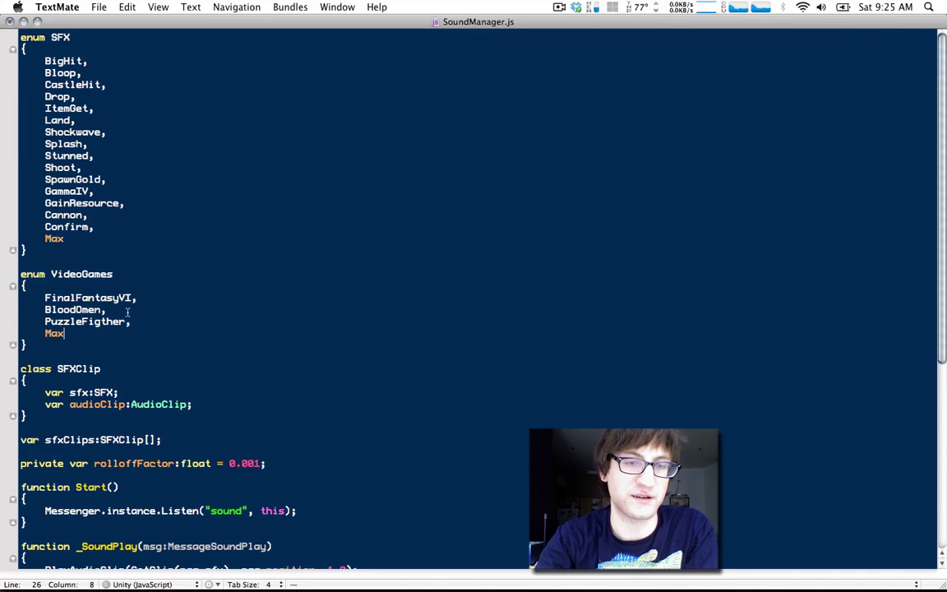
Step: Remove the misplaced t from the PuzzleFigther entry in the VideoGames enum to correct its spelling
key(BackSpace)
key(Right)
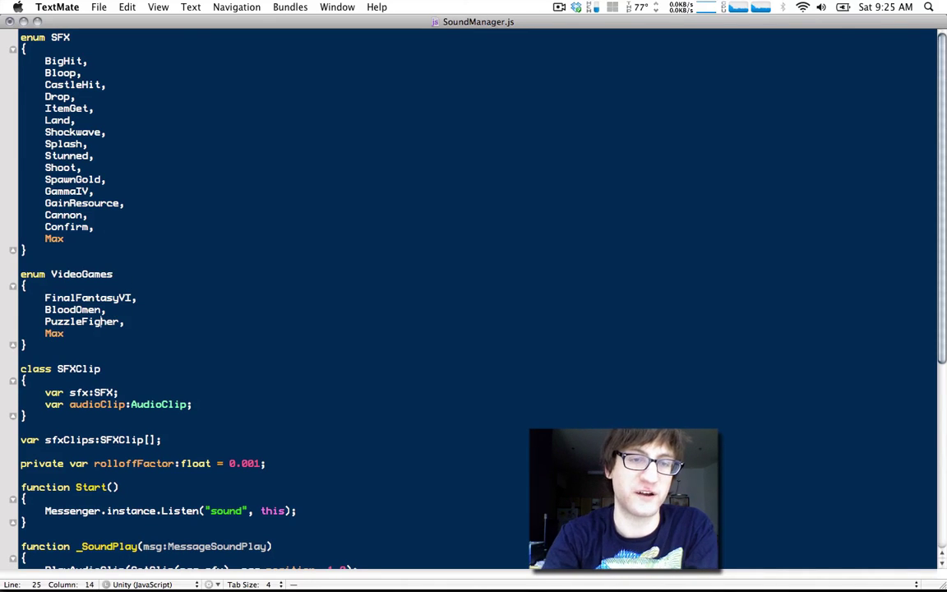